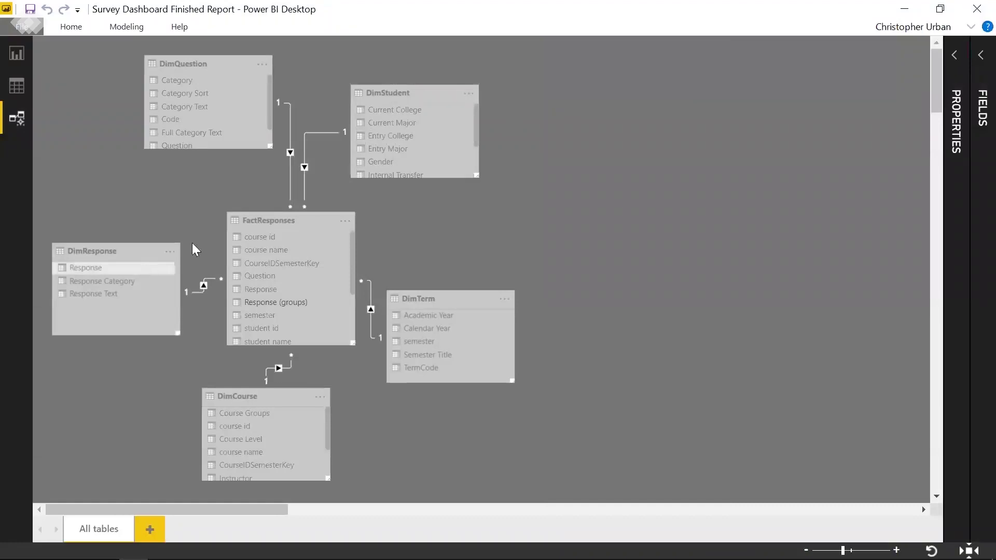
# Move the FactResponses table slightly left and the DimStudent table slightly right in the model diagram, and view DimStudent's remaining fields
pyautogui.click(850, 550)
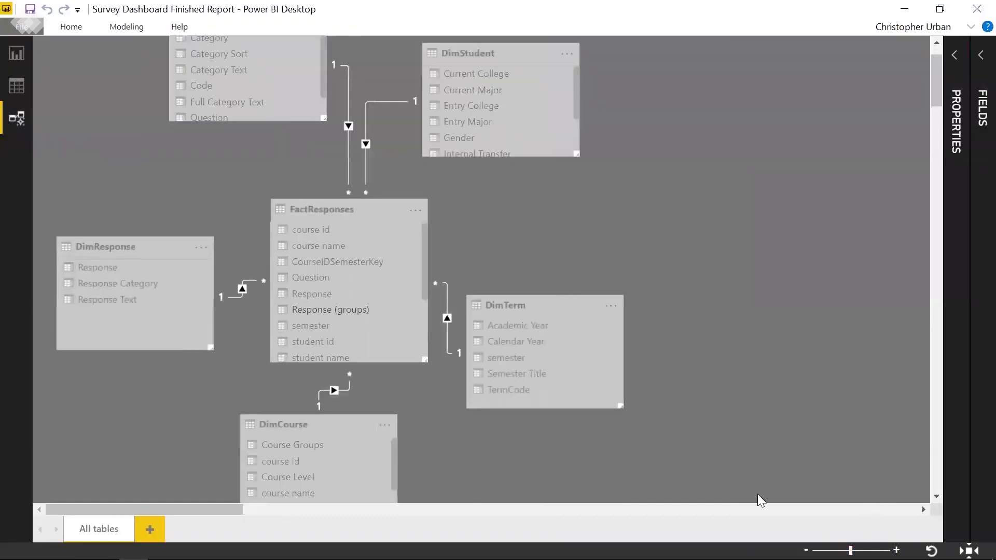
pyautogui.moveTo(306, 210); pyautogui.dragTo(294, 209)
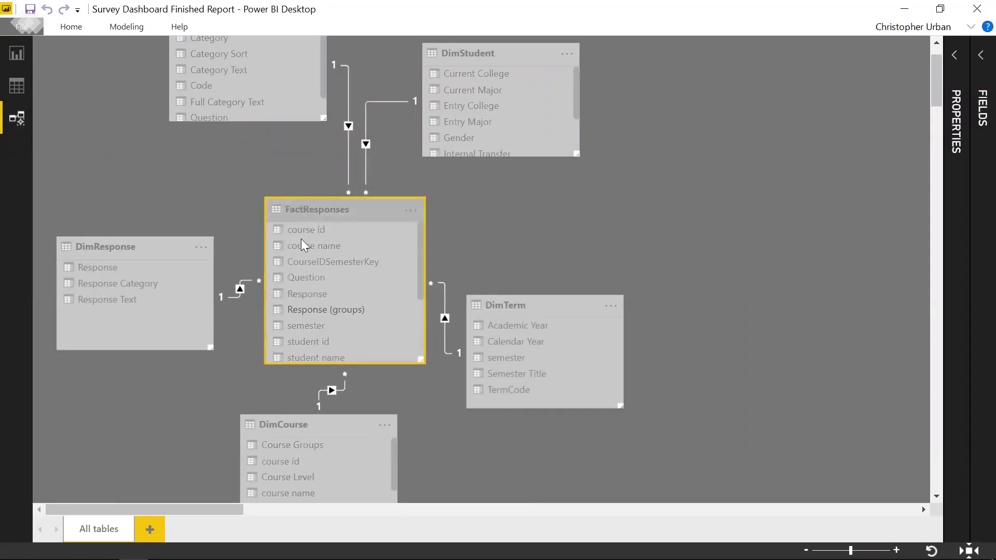
pyautogui.scroll(2, 231, 221)
pyautogui.moveTo(451, 110); pyautogui.dragTo(474, 102)
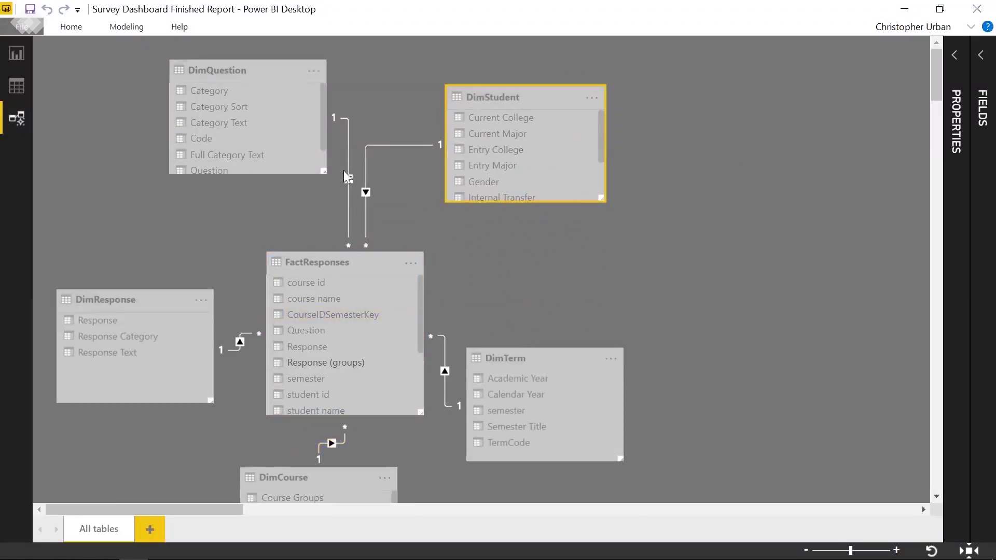
pyautogui.click(366, 205)
pyautogui.scroll(-1, 505, 171)
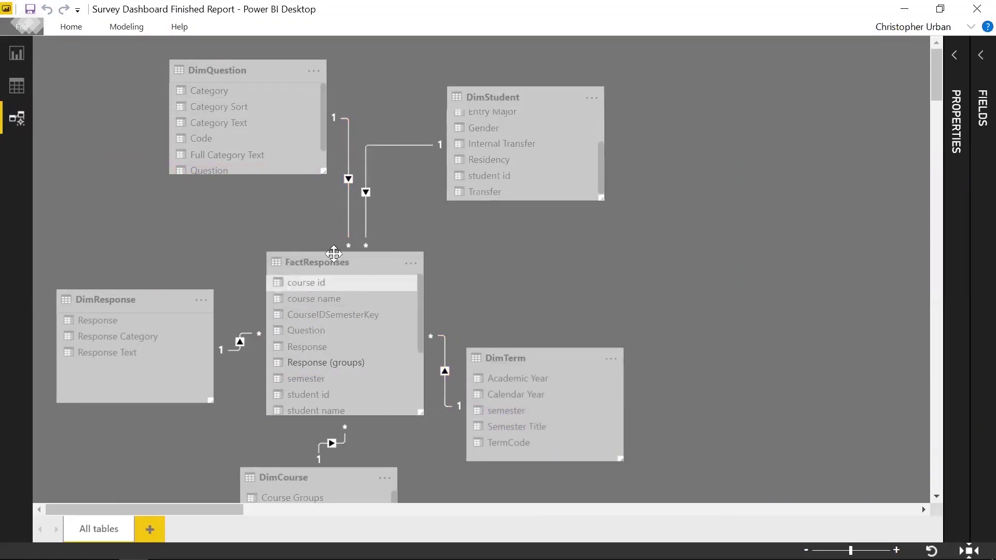
# Return to the finished report's Charts page, launch a second Power BI Desktop session and dismiss its start screen to get a blank report
pyautogui.click(24, 55)
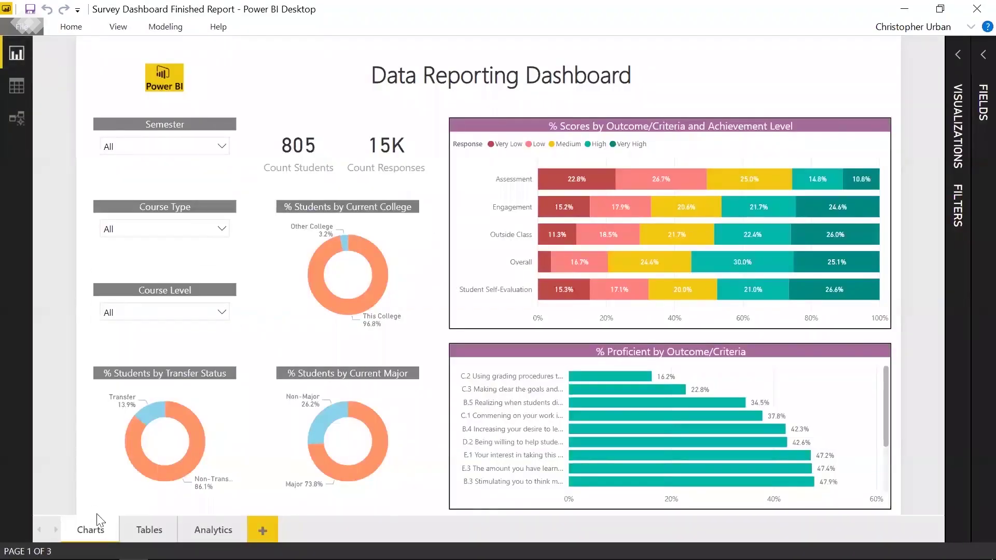
pyautogui.moveTo(99, 559)
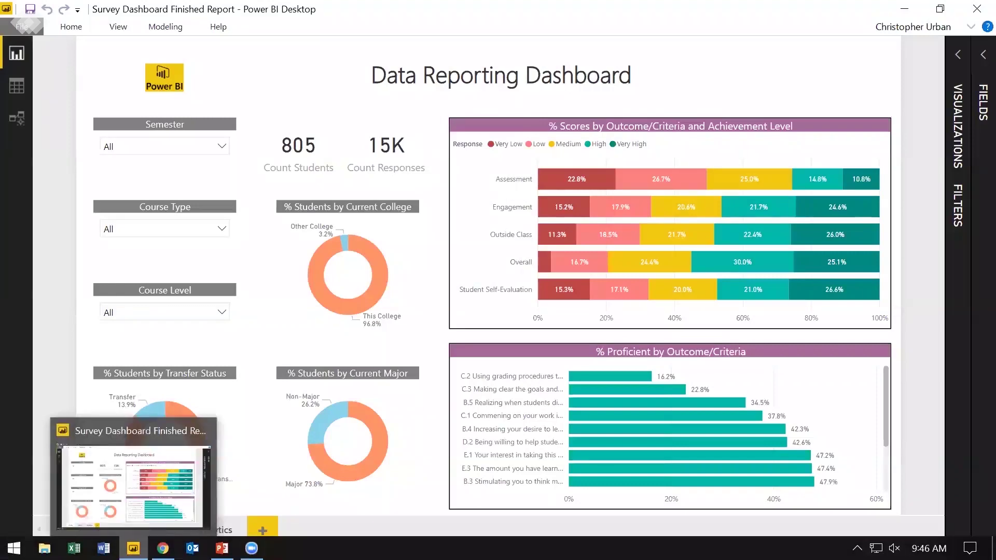
pyautogui.rightClick(133, 549)
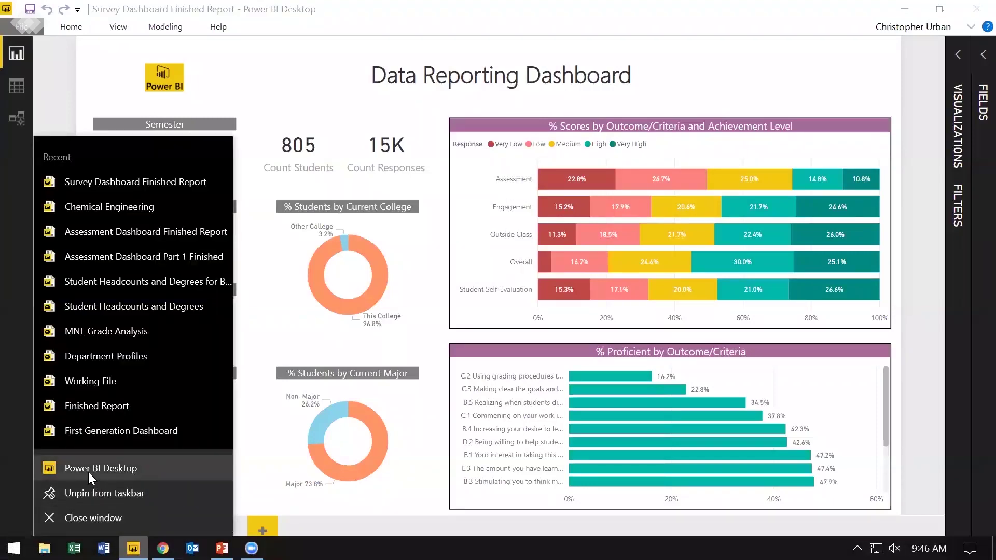
pyautogui.click(100, 469)
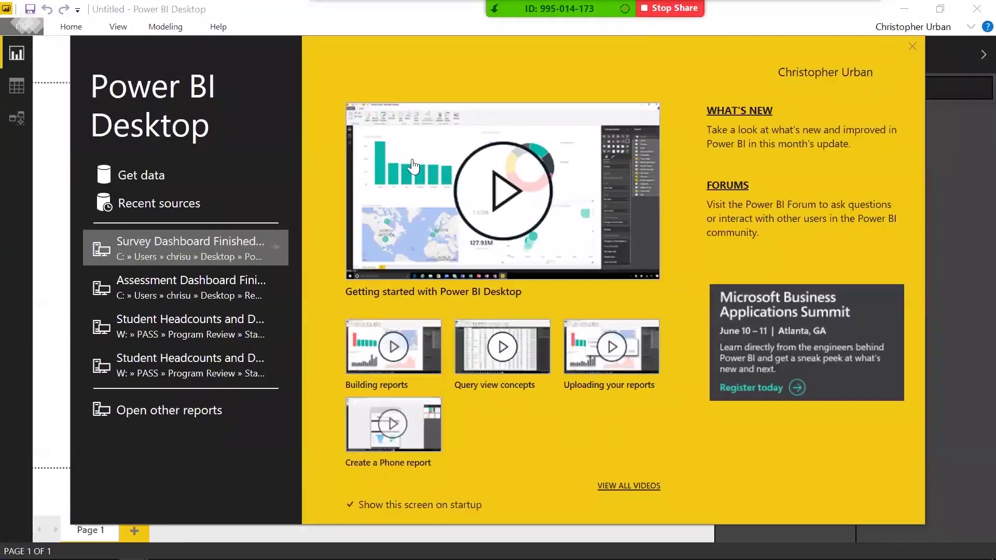
pyautogui.click(913, 46)
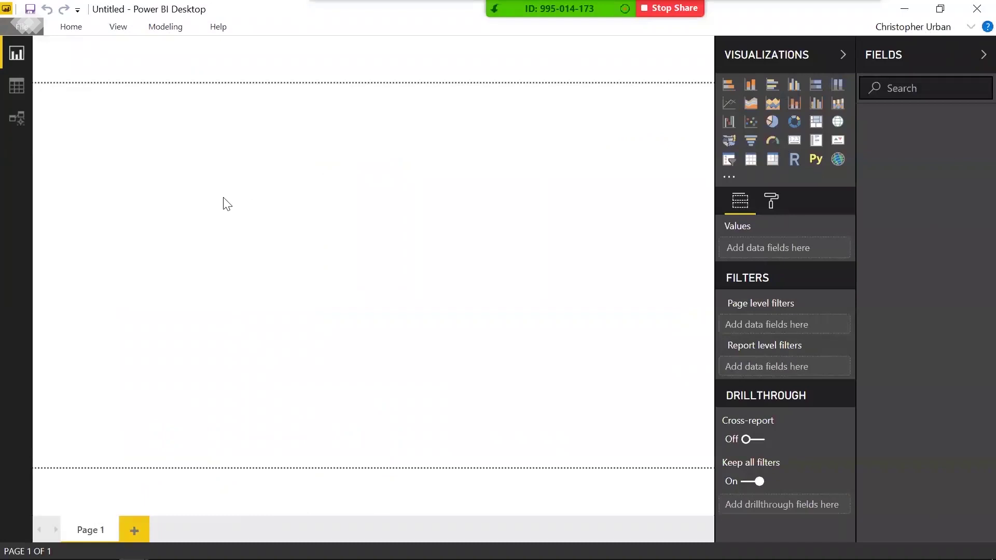
pyautogui.click(166, 27)
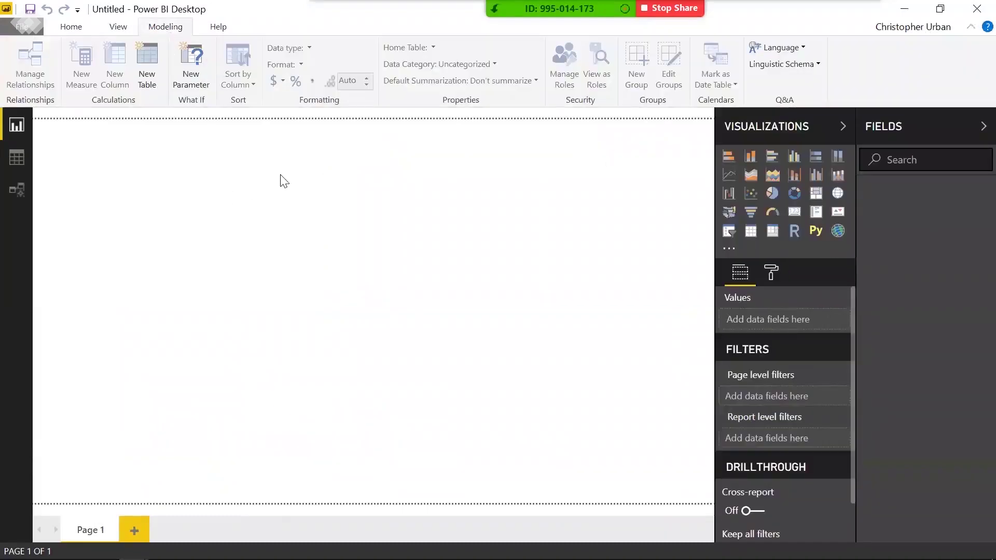
pyautogui.click(65, 26)
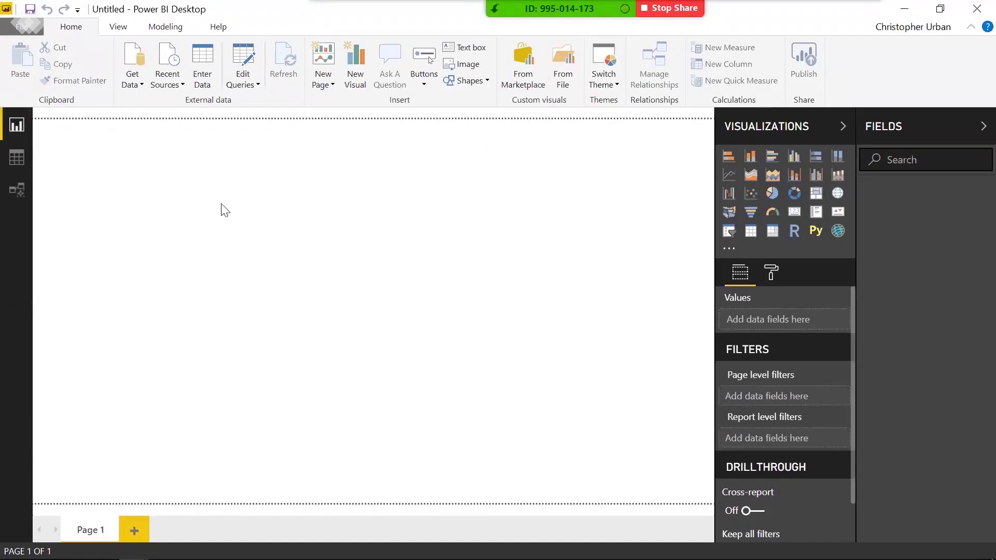
pyautogui.click(10, 192)
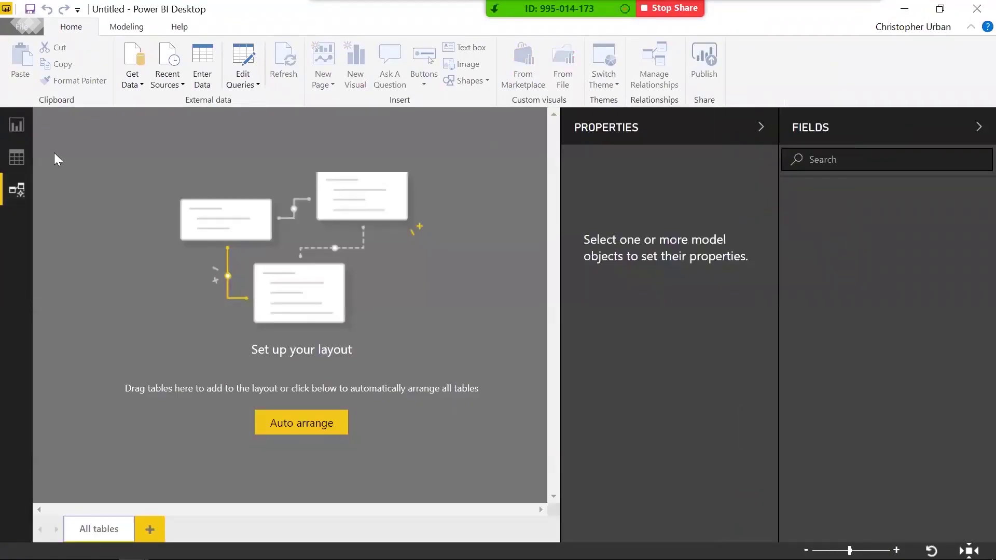
pyautogui.click(17, 127)
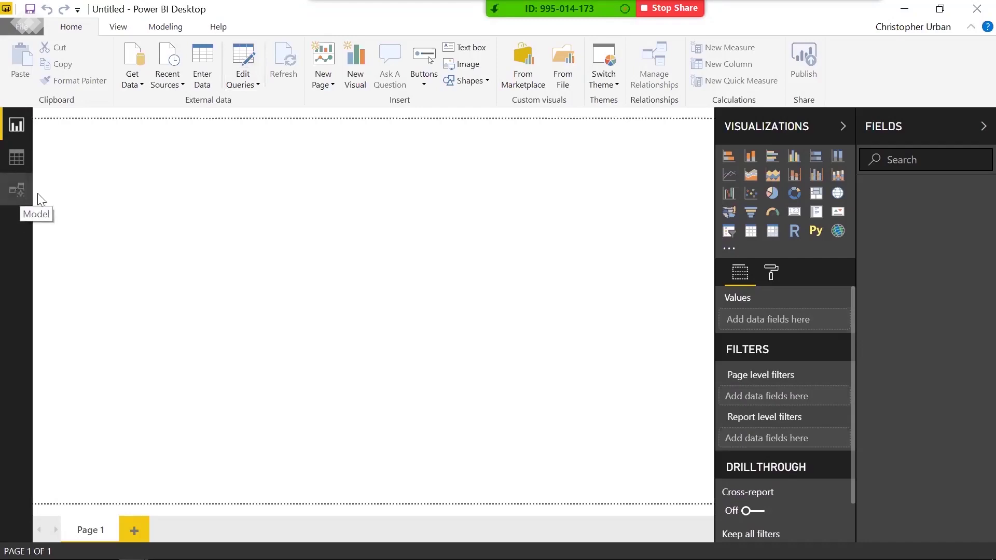
# Open the query editor from the blank report, start adding a new data source and browse the available connectors
pyautogui.click(242, 59)
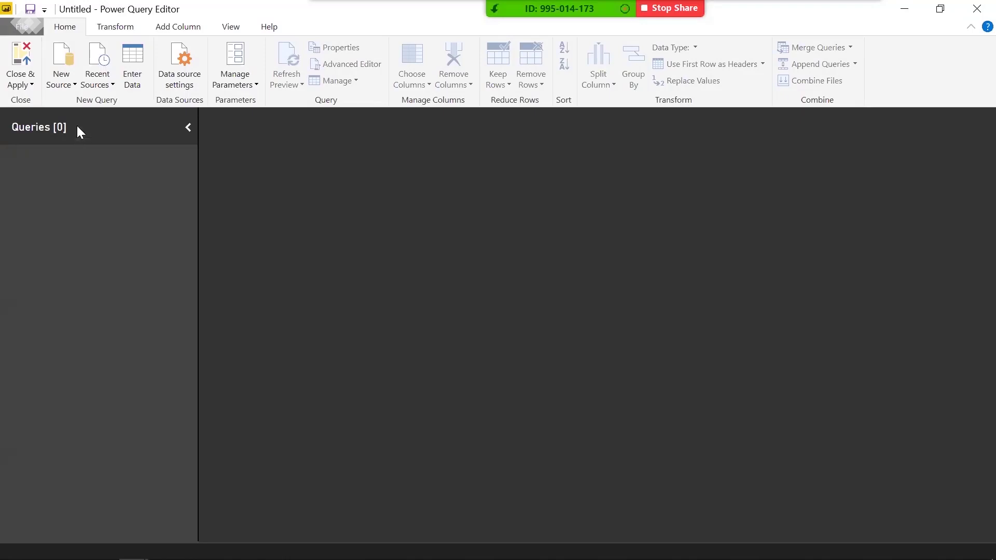
pyautogui.click(66, 58)
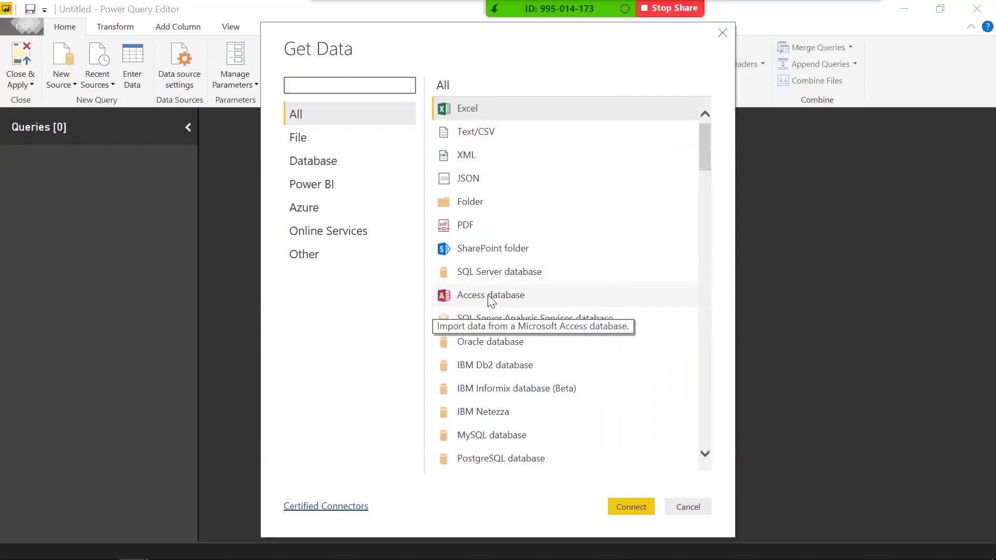
pyautogui.scroll(-4, 493, 304)
pyautogui.scroll(-12, 511, 316)
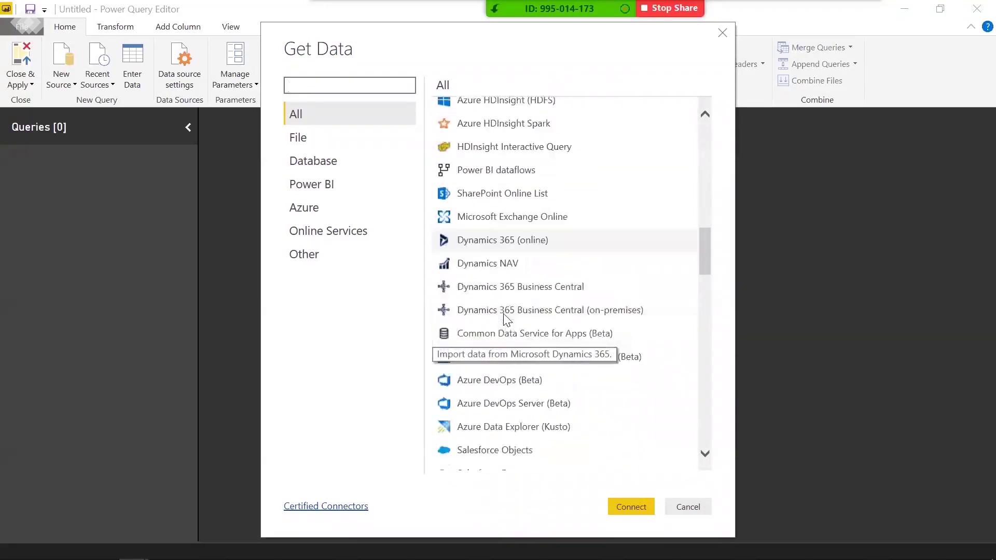
pyautogui.scroll(-5, 504, 315)
pyautogui.scroll(10, 504, 313)
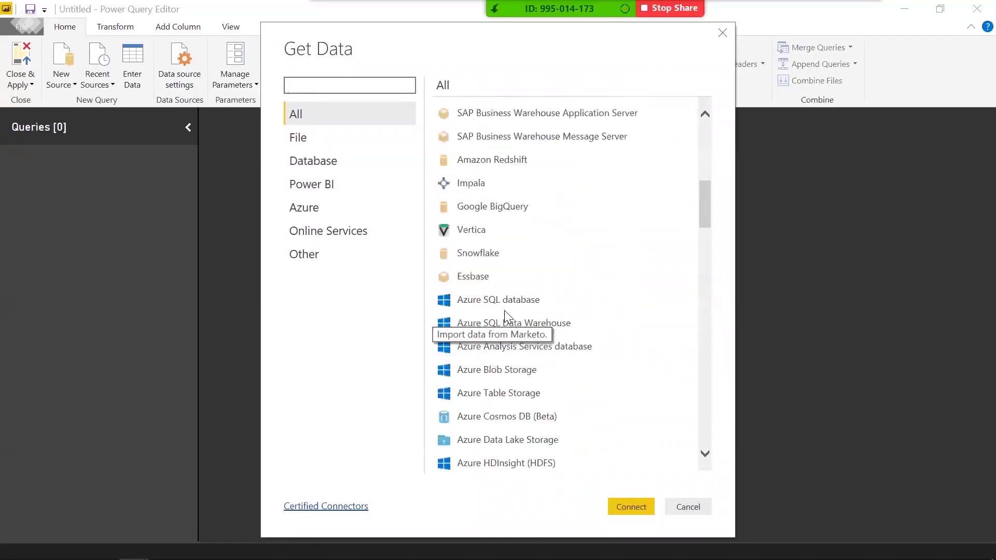
pyautogui.scroll(12, 503, 312)
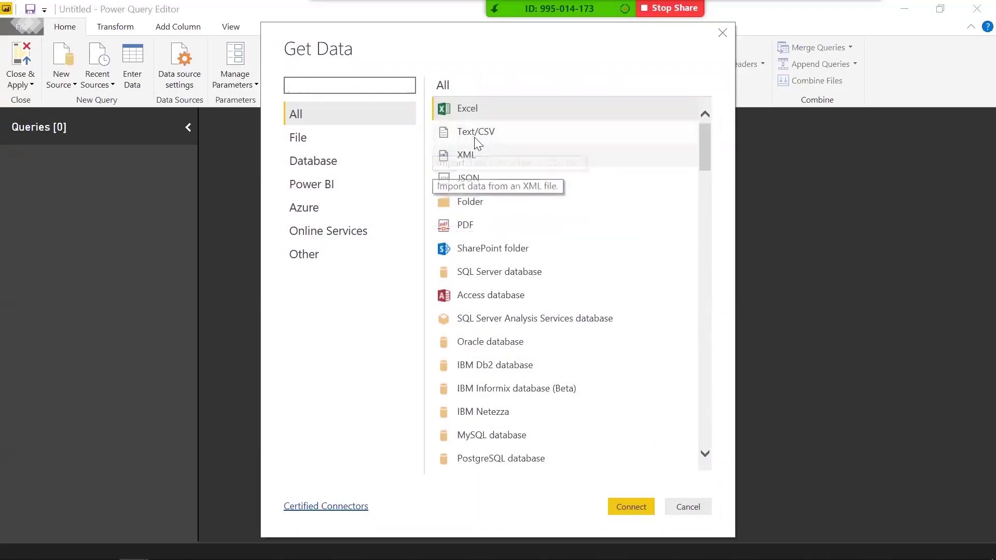
# Import Survey Export Fall 2016 and Spring 2017.csv from the Source Files folder as a Text/CSV source
pyautogui.click(444, 139)
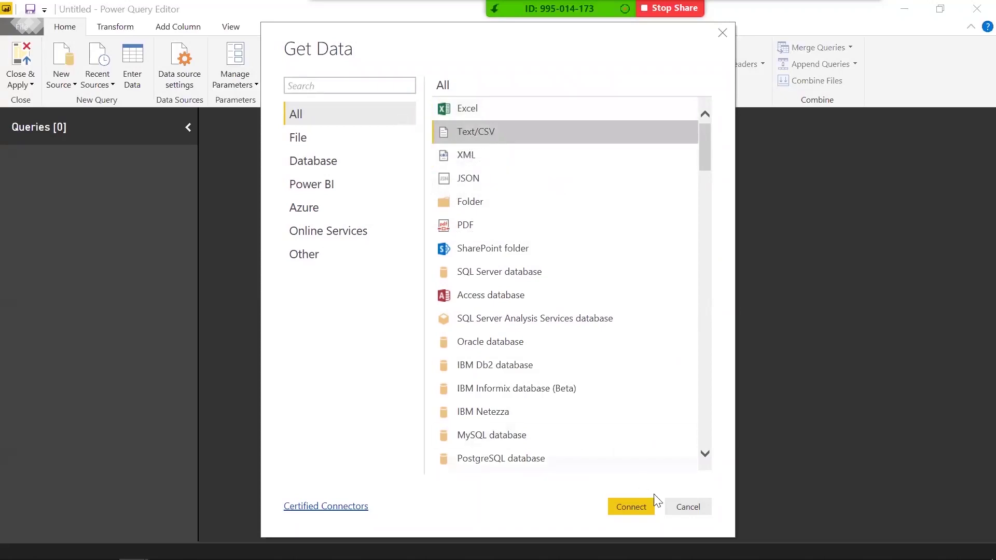
pyautogui.click(640, 507)
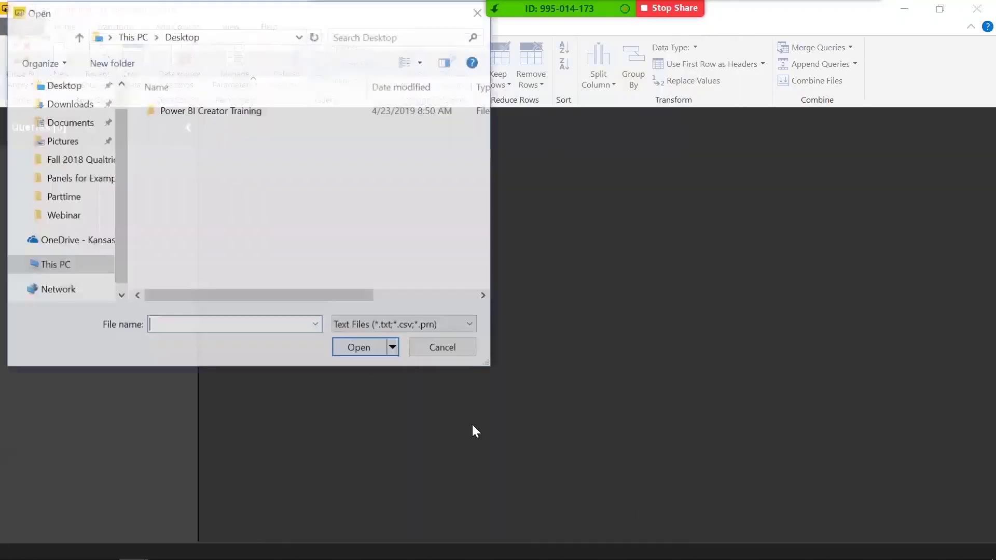
pyautogui.doubleClick(187, 108)
pyautogui.doubleClick(187, 108)
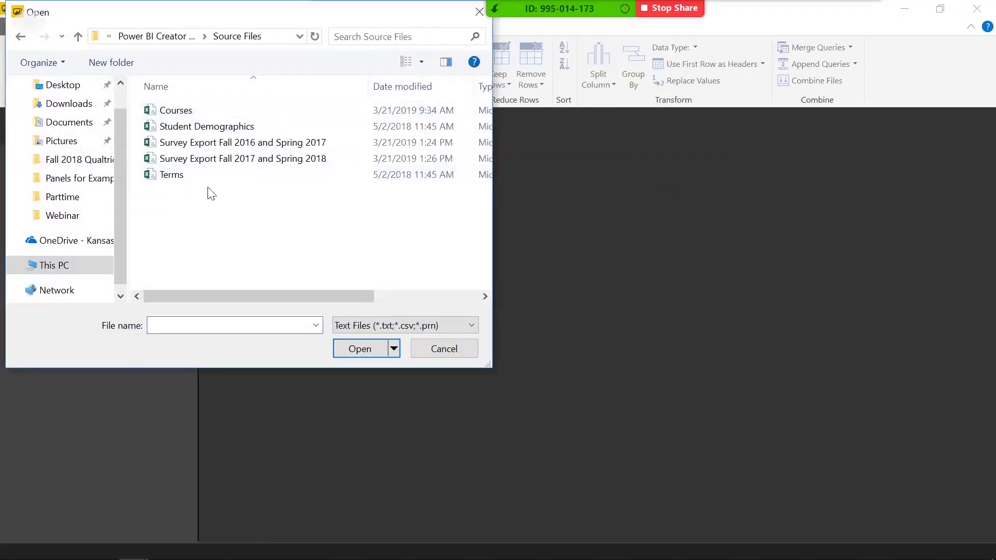
pyautogui.click(194, 147)
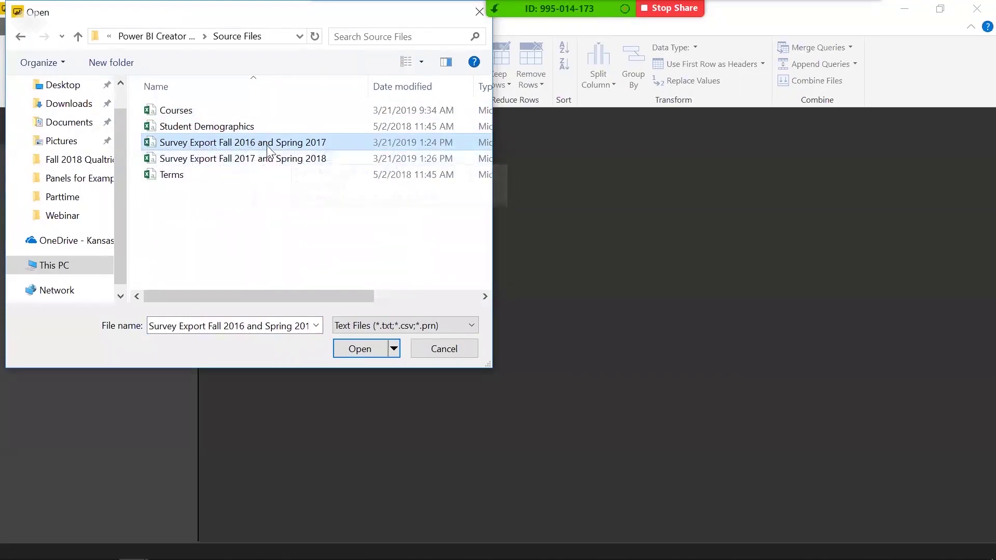
pyautogui.click(366, 347)
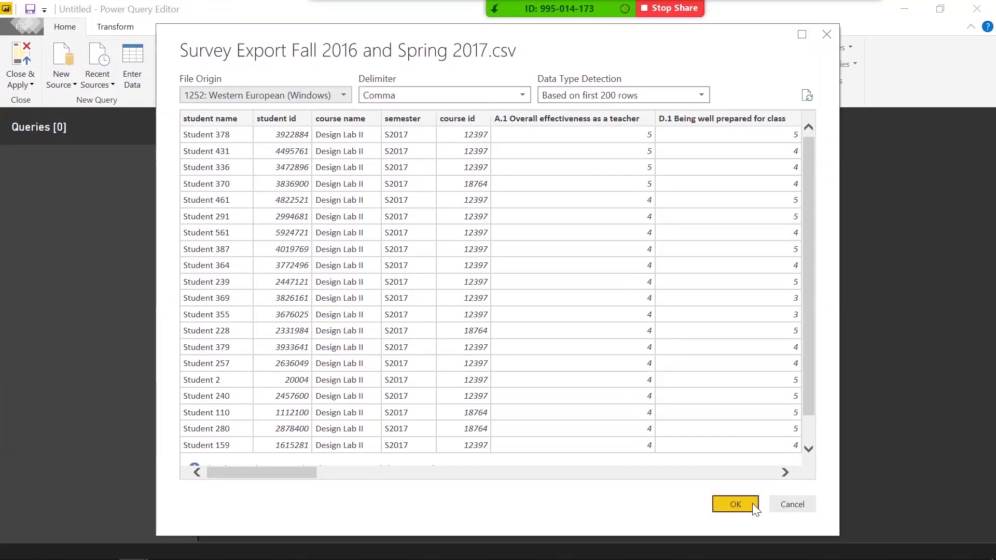
pyautogui.click(719, 505)
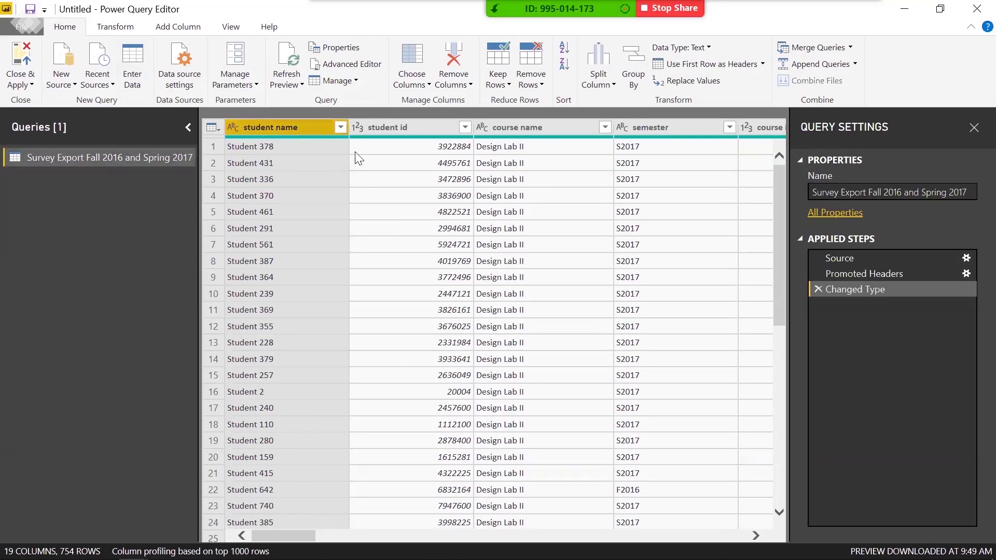
# Examine the student id, course name, semester, course id and A.1 Overall effectiveness as a teacher columns of the imported survey query
pyautogui.click(408, 134)
pyautogui.click(536, 129)
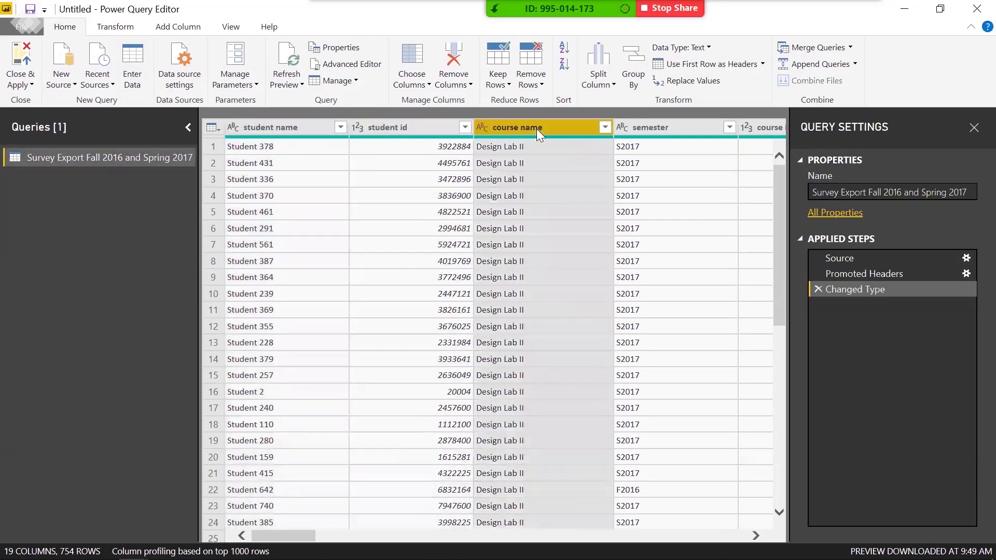
pyautogui.click(665, 124)
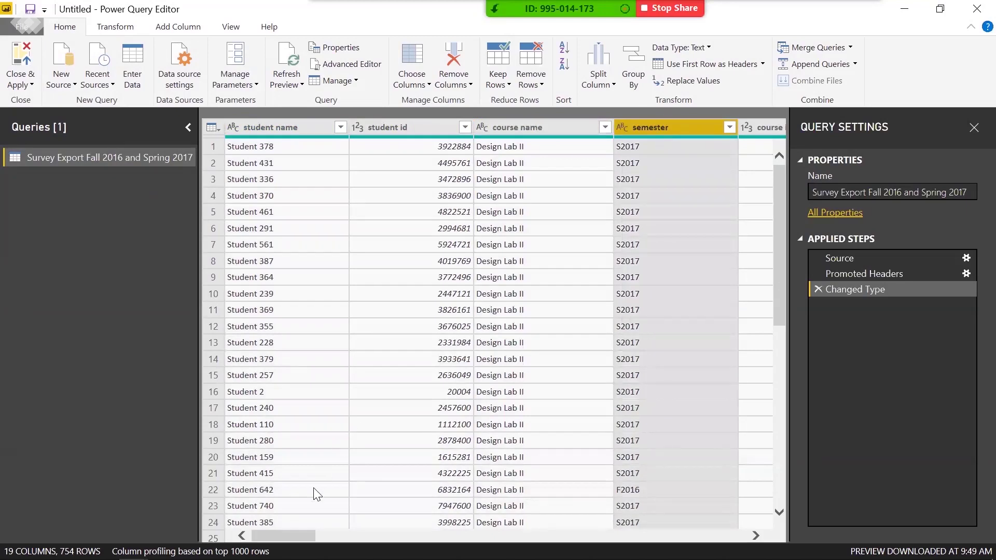
pyautogui.hscroll(8, 492, 332)
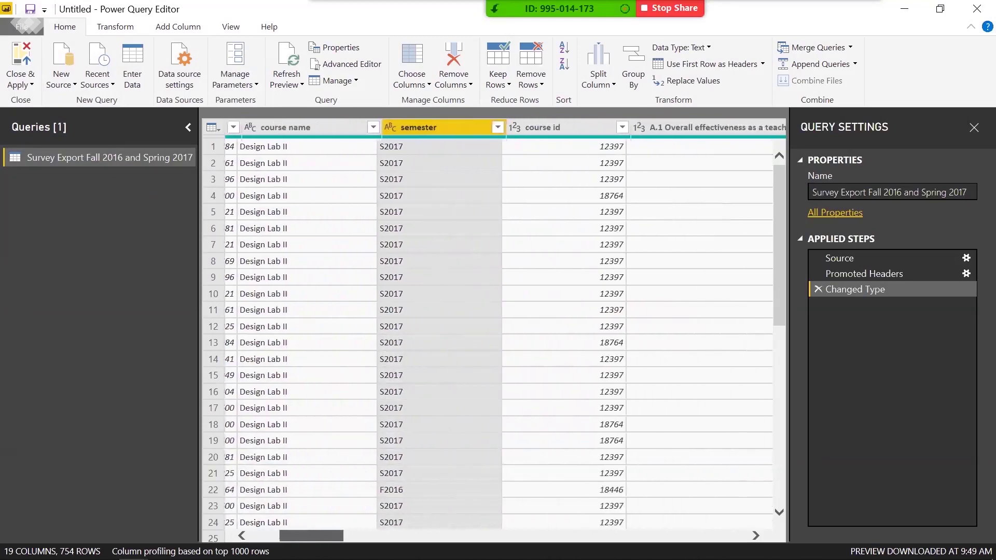
pyautogui.hscroll(1, 493, 332)
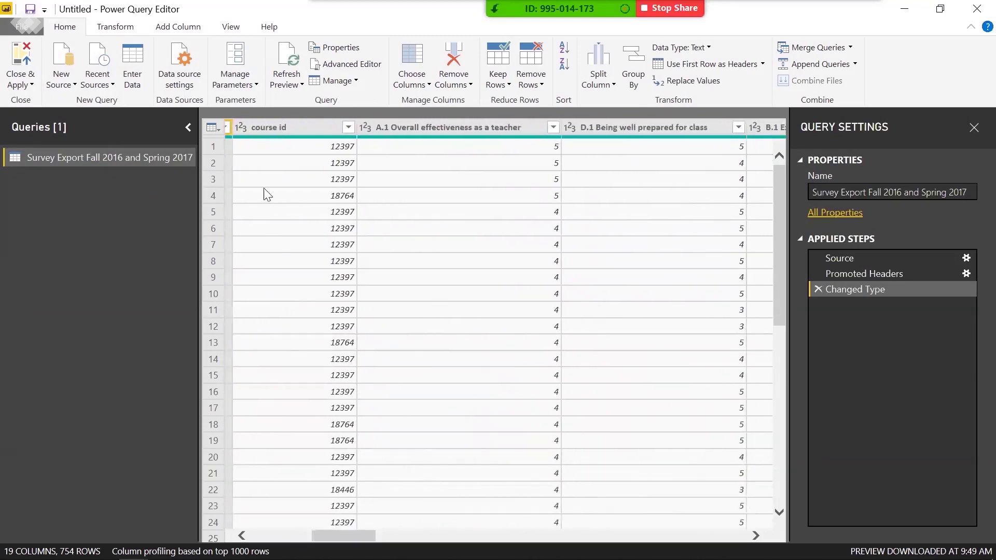
pyautogui.click(274, 131)
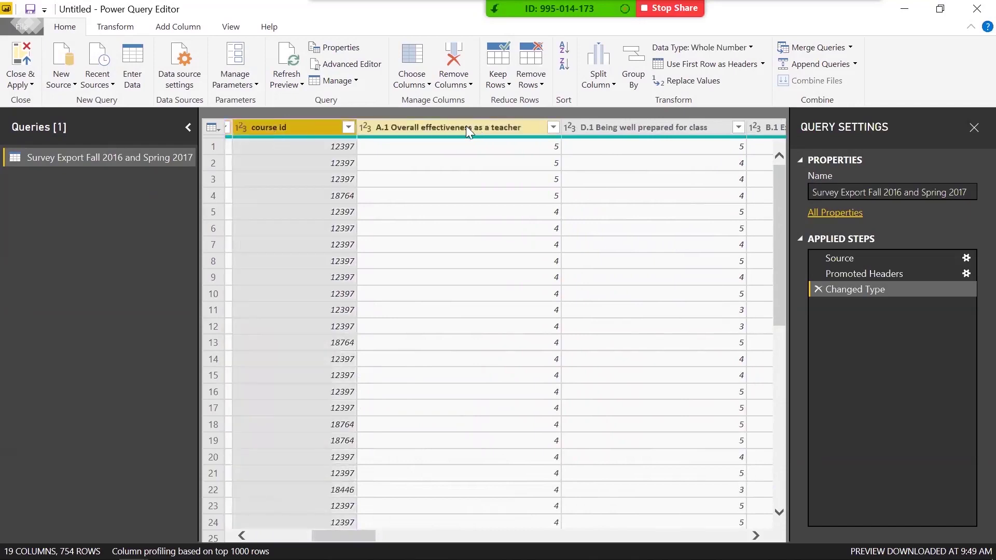
pyautogui.click(466, 125)
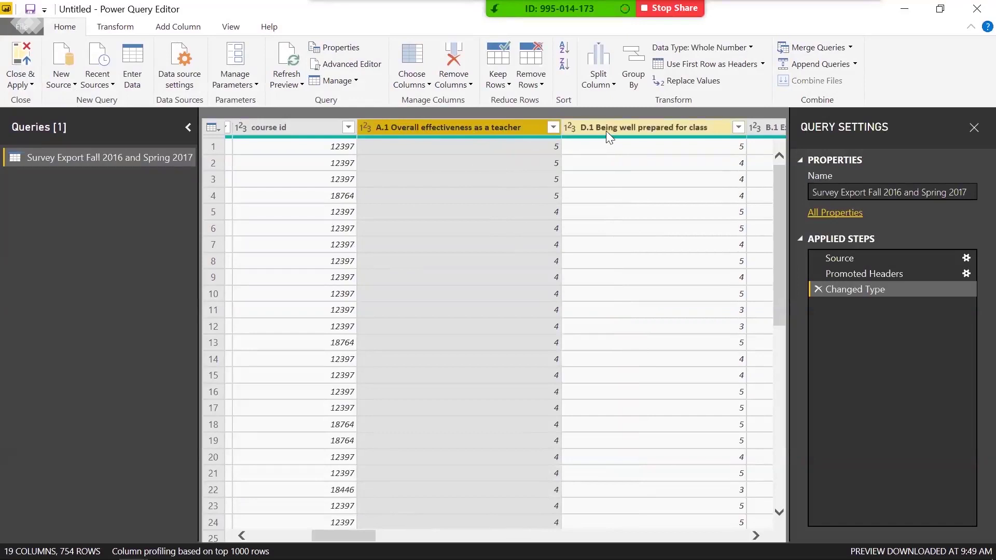
# Examine the response values in the C.3 Making clear the goals and objectives of this course column, and return to the student name column
pyautogui.moveTo(364, 535); pyautogui.dragTo(574, 535)
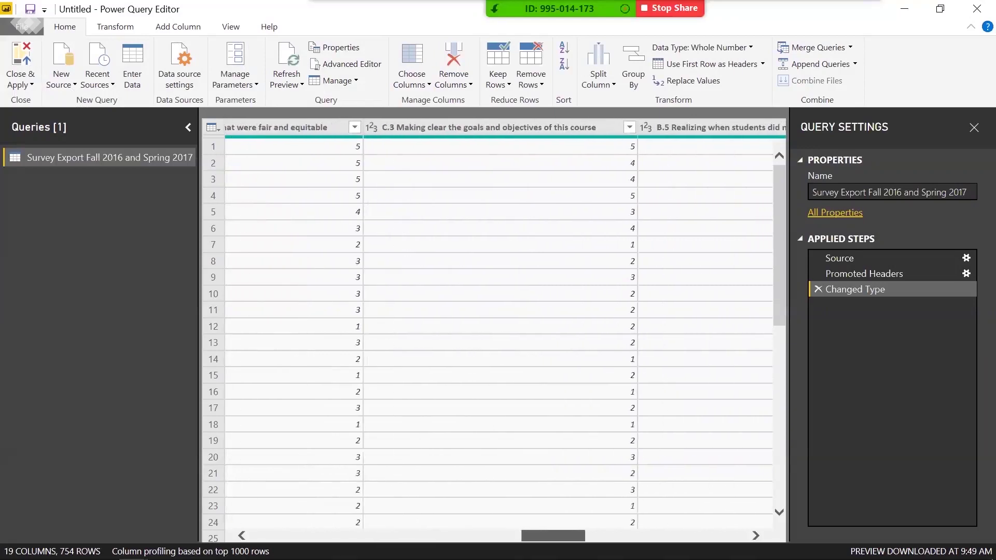
pyautogui.click(503, 182)
pyautogui.click(514, 228)
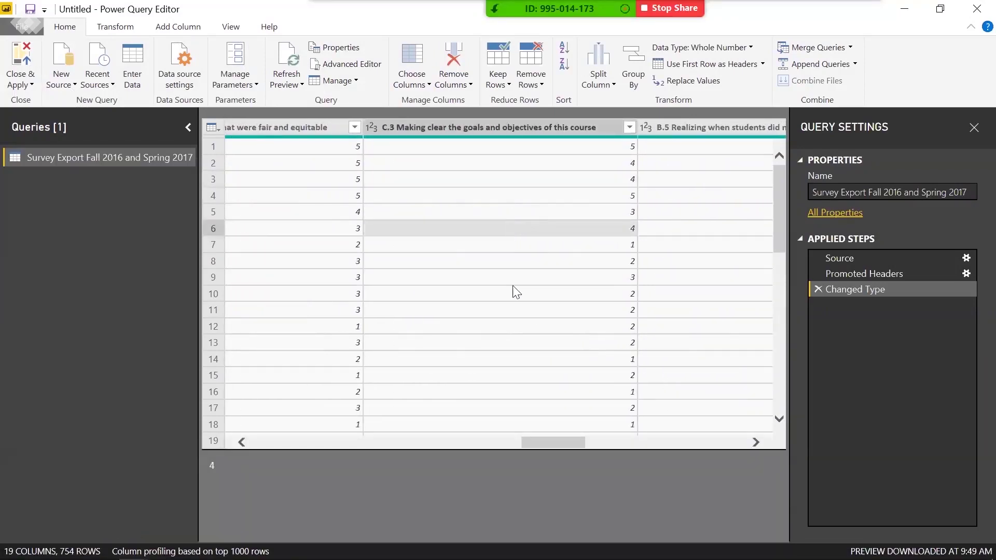
pyautogui.click(515, 292)
pyautogui.moveTo(566, 444); pyautogui.dragTo(73, 496)
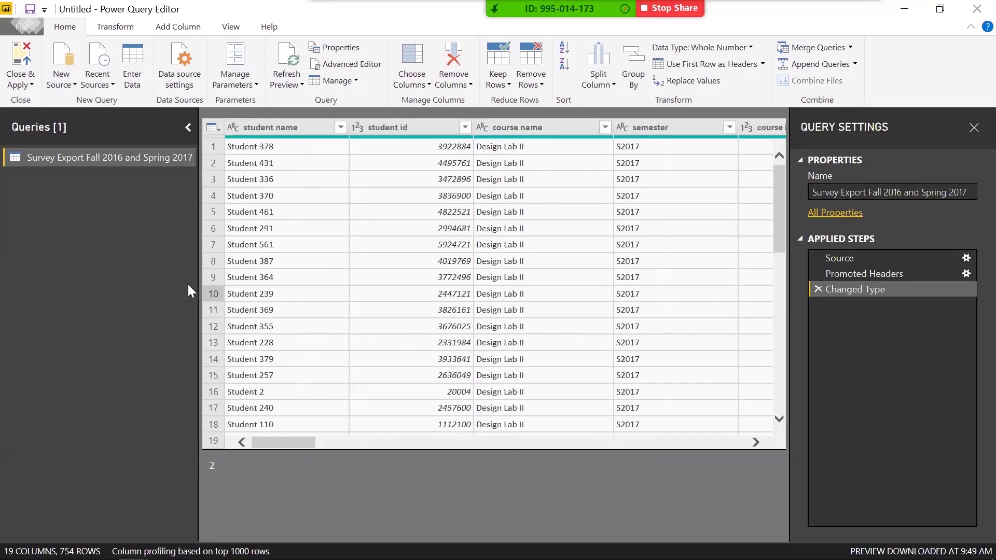
pyautogui.click(258, 164)
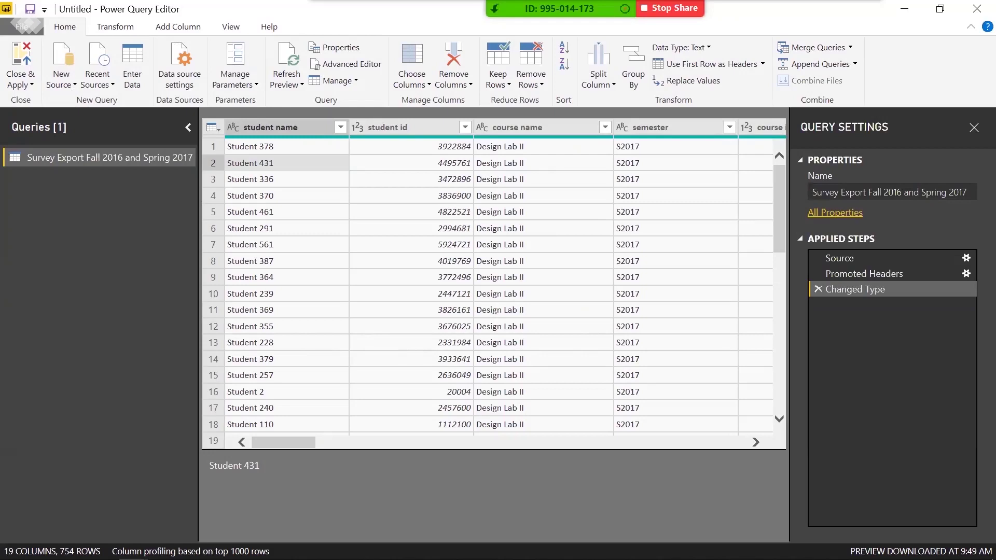
# Rename the imported survey query as FactResponses
pyautogui.click(845, 191)
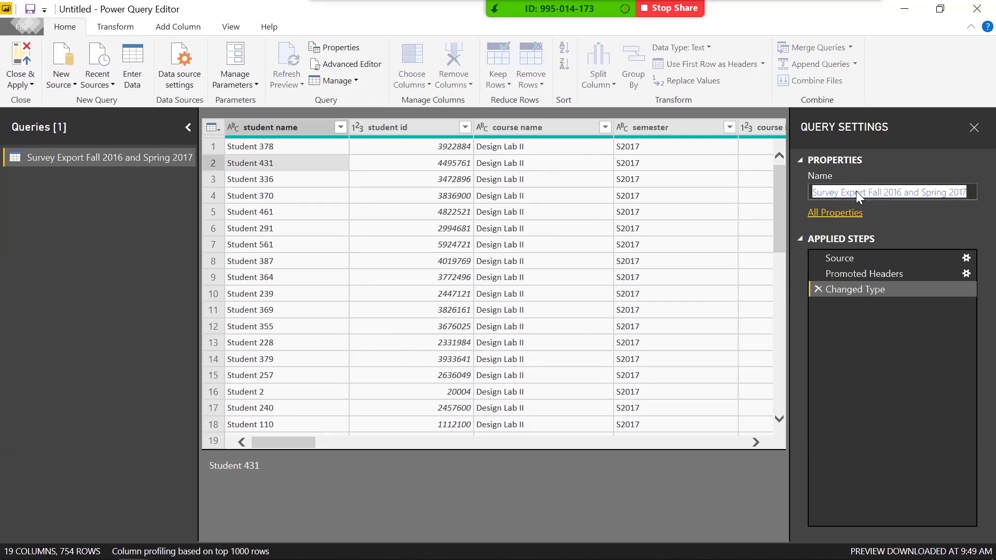
pyautogui.write('FactResponses')
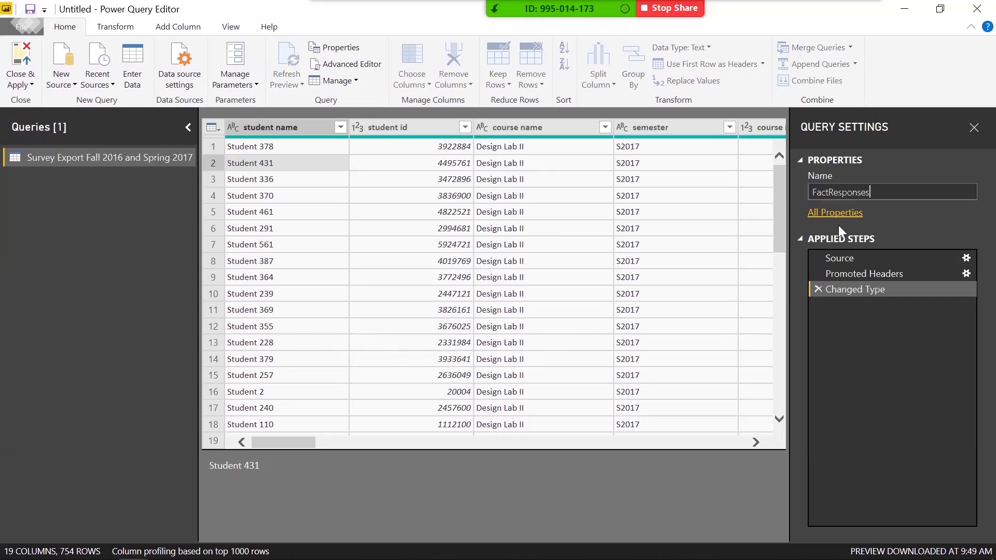
pyautogui.click(123, 304)
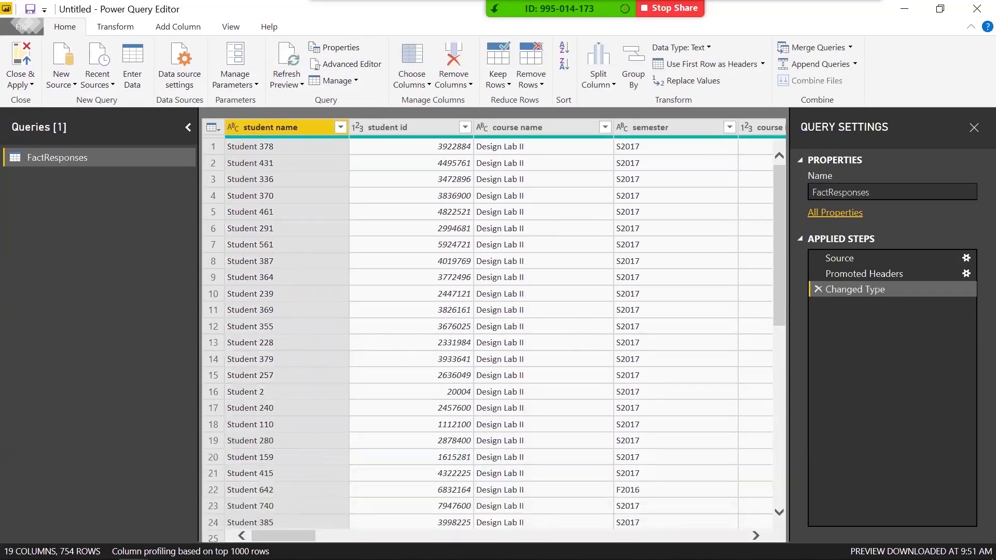
pyautogui.hscroll(5, 503, 330)
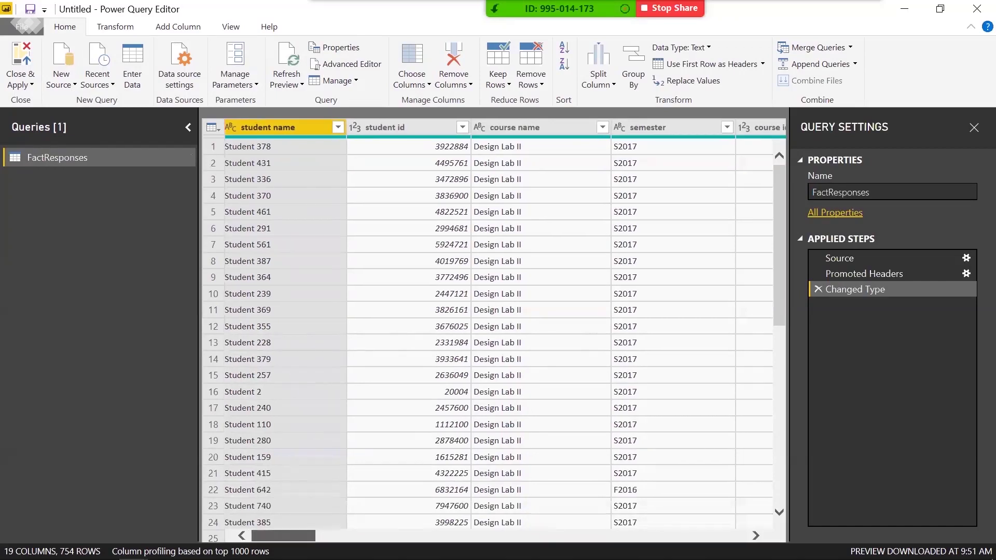
pyautogui.hscroll(-5, 504, 324)
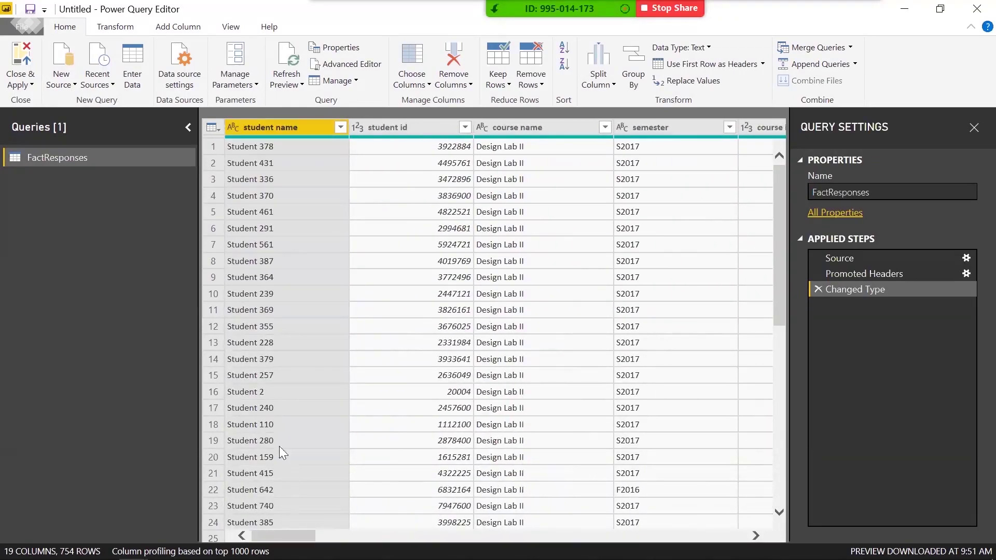
# Examine the student name, student id, A.1, D.1 and B.1 columns to see how each student's responses are laid out across the row
pyautogui.click(271, 149)
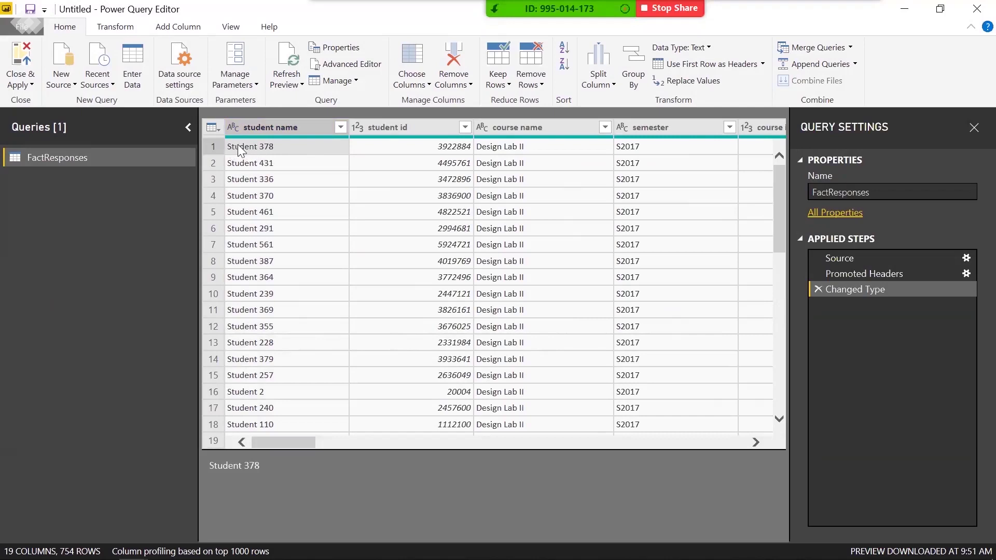
pyautogui.moveTo(308, 440); pyautogui.dragTo(375, 441)
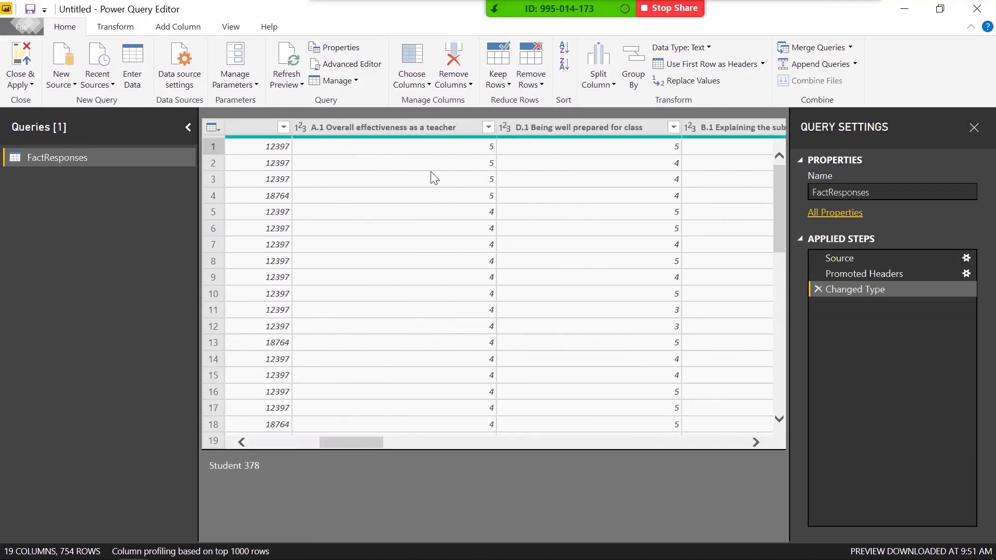
pyautogui.click(474, 148)
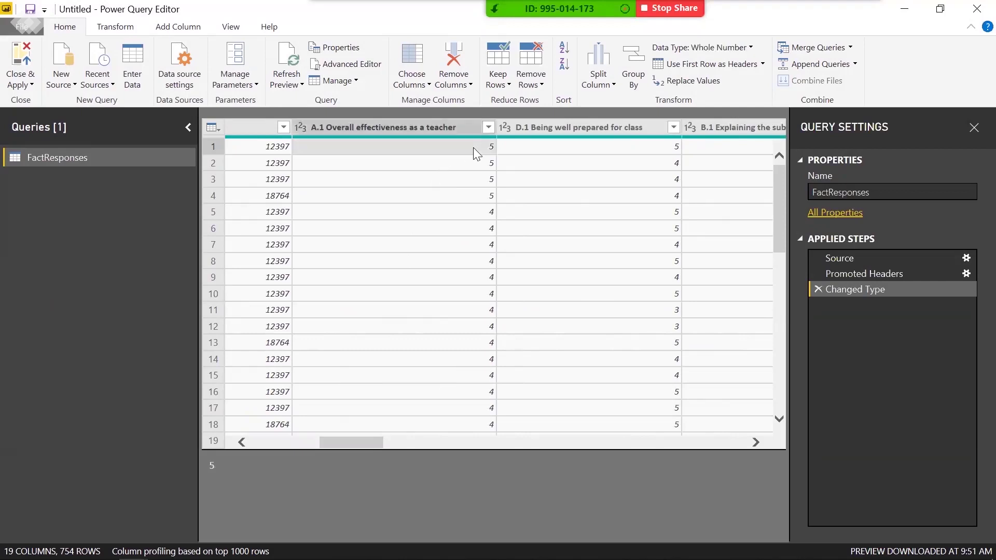
pyautogui.click(525, 149)
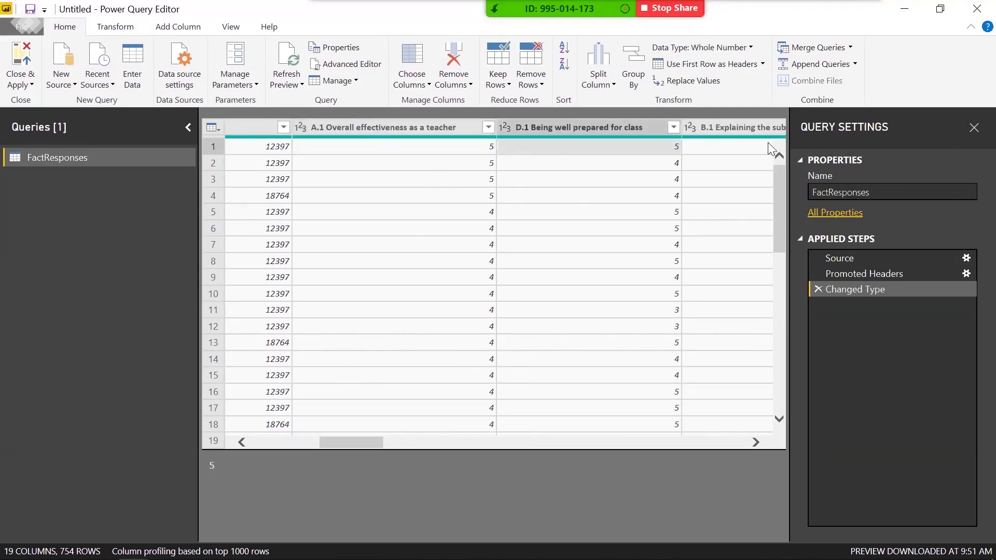
pyautogui.click(725, 149)
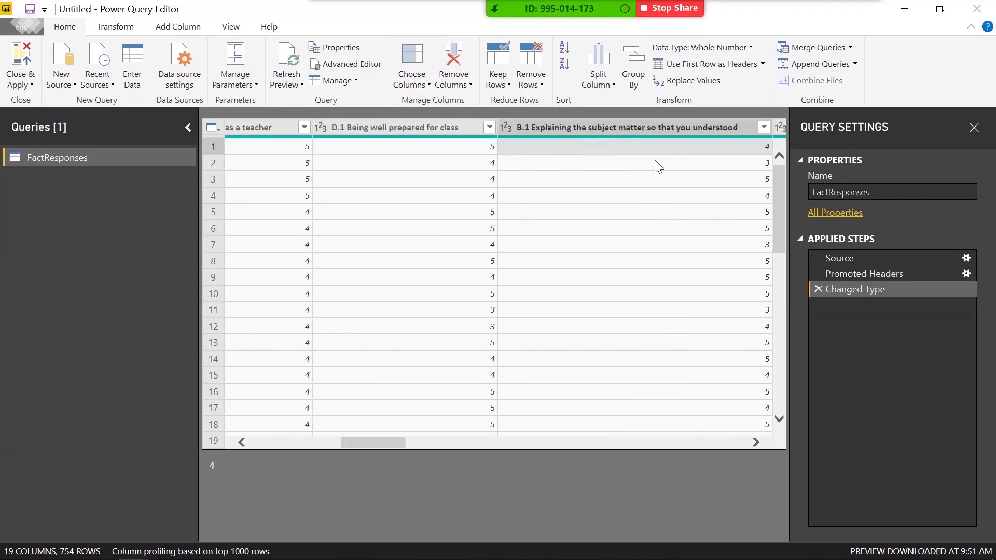
pyautogui.moveTo(378, 439); pyautogui.dragTo(146, 433)
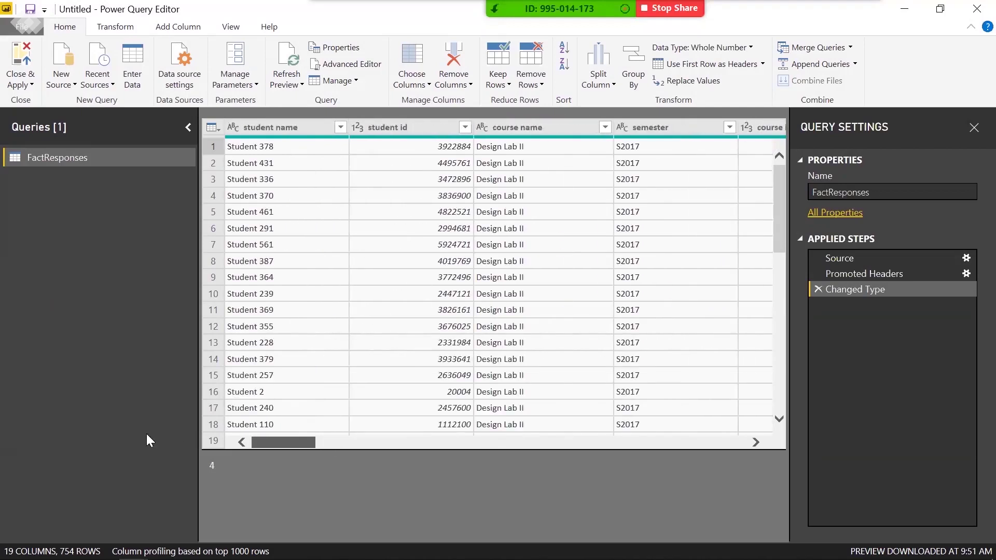
pyautogui.click(398, 228)
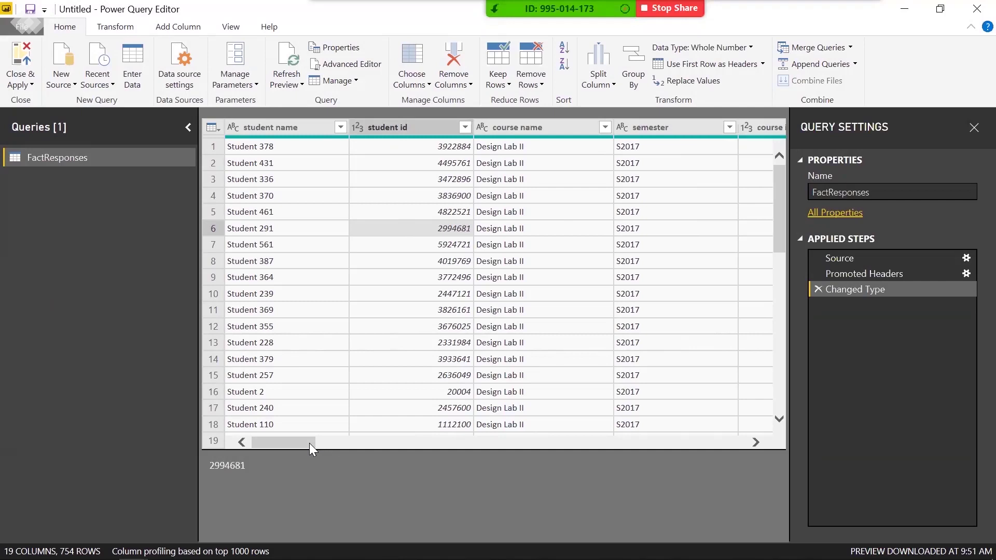
pyautogui.moveTo(310, 443); pyautogui.dragTo(367, 452)
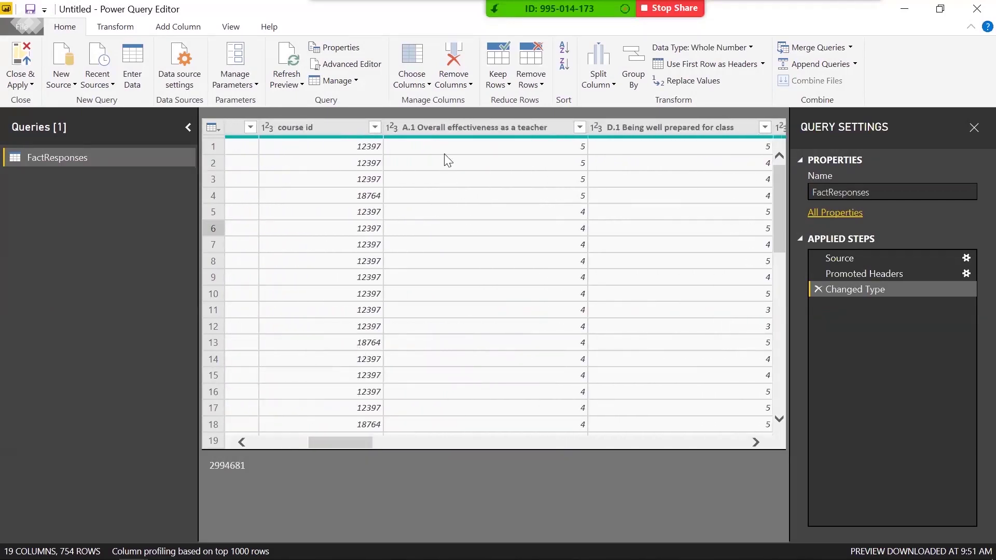
# Unpivot all the question columns from A.1 Overall effectiveness as a teacher through E.3 The amount you have learned in this course
pyautogui.click(487, 129)
pyautogui.click(653, 124)
pyautogui.click(513, 125)
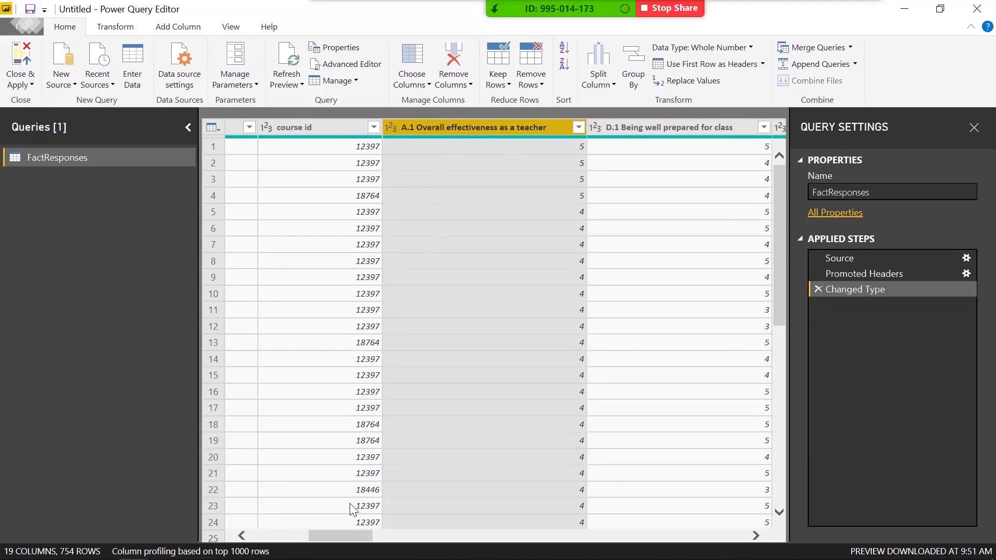
pyautogui.moveTo(361, 536); pyautogui.dragTo(736, 536)
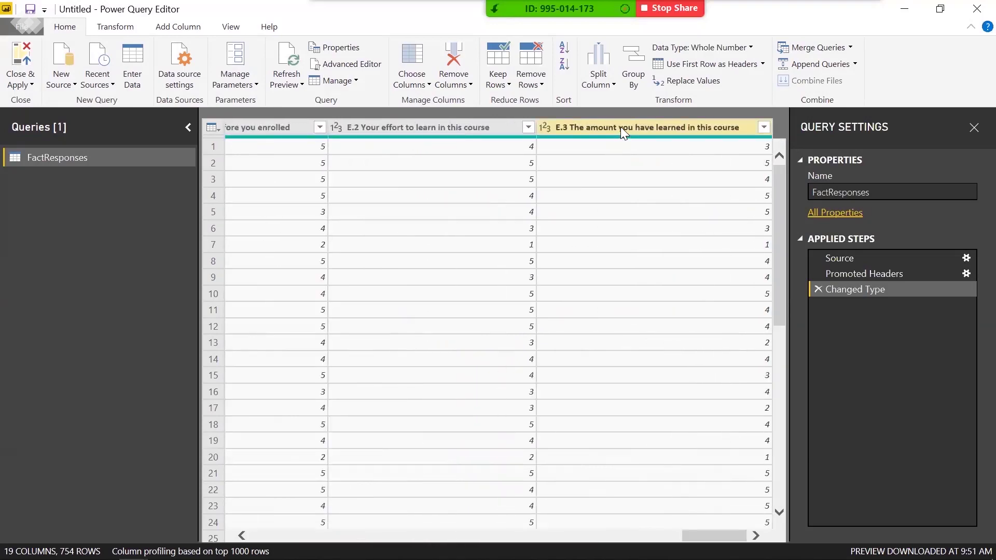
pyautogui.hotkey('ctrl', 'a')
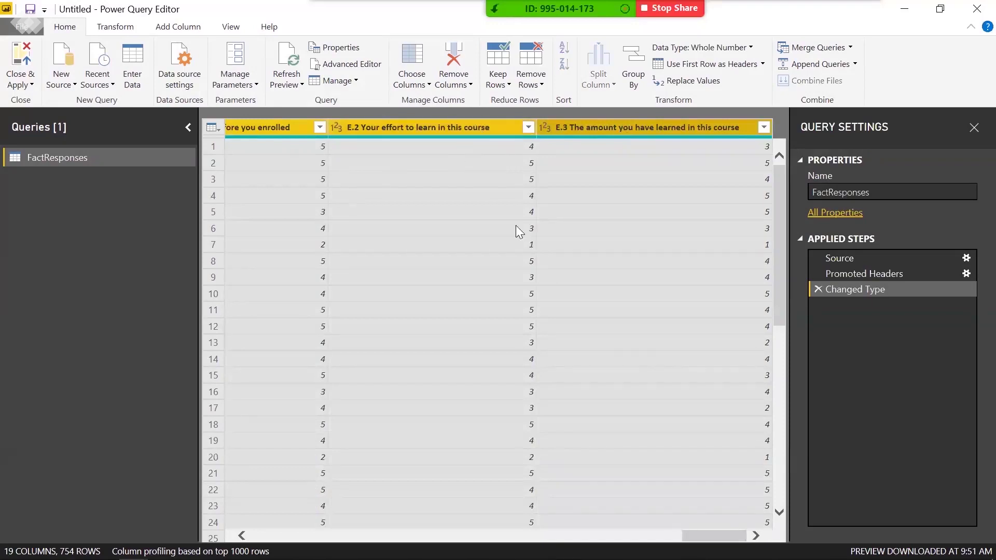
pyautogui.moveTo(719, 530); pyautogui.dragTo(324, 516)
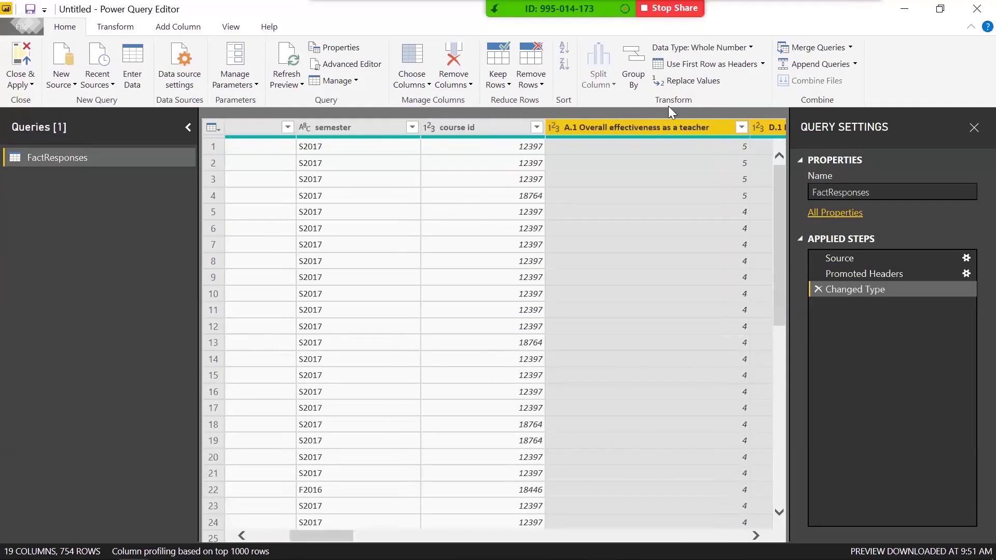
pyautogui.rightClick(609, 127)
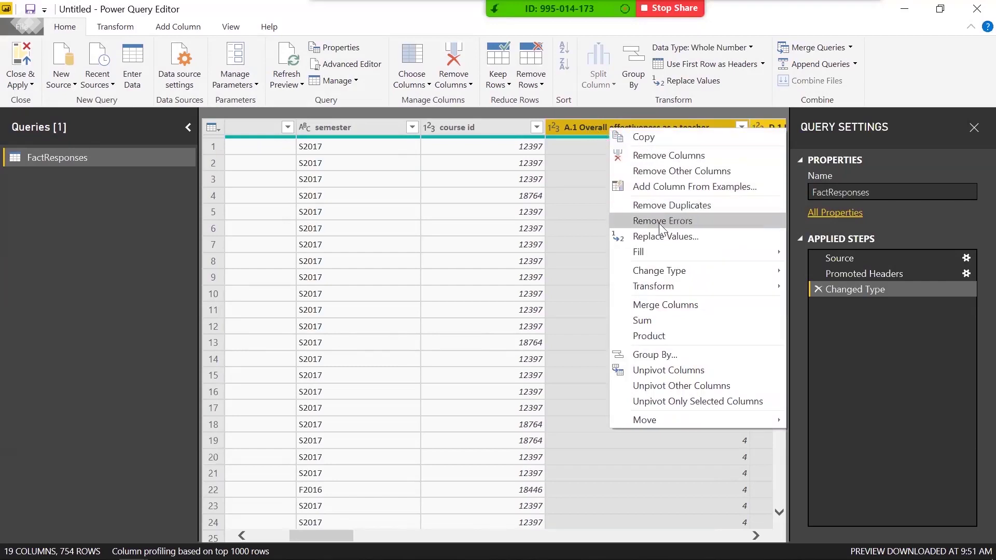
pyautogui.click(649, 371)
# Examine the unpivoted Attribute and Value columns alongside the repeated student name rows
pyautogui.click(606, 312)
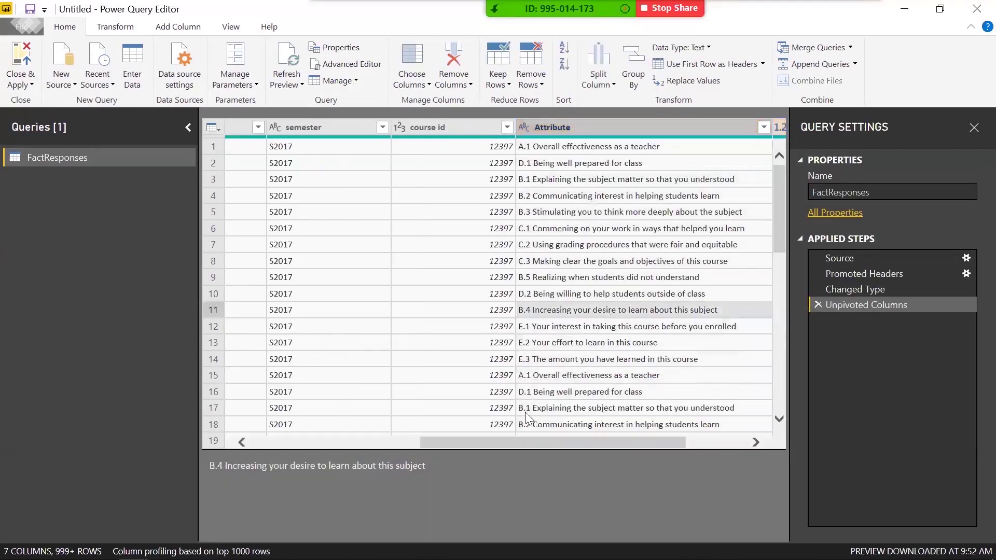
pyautogui.moveTo(541, 442); pyautogui.dragTo(622, 451)
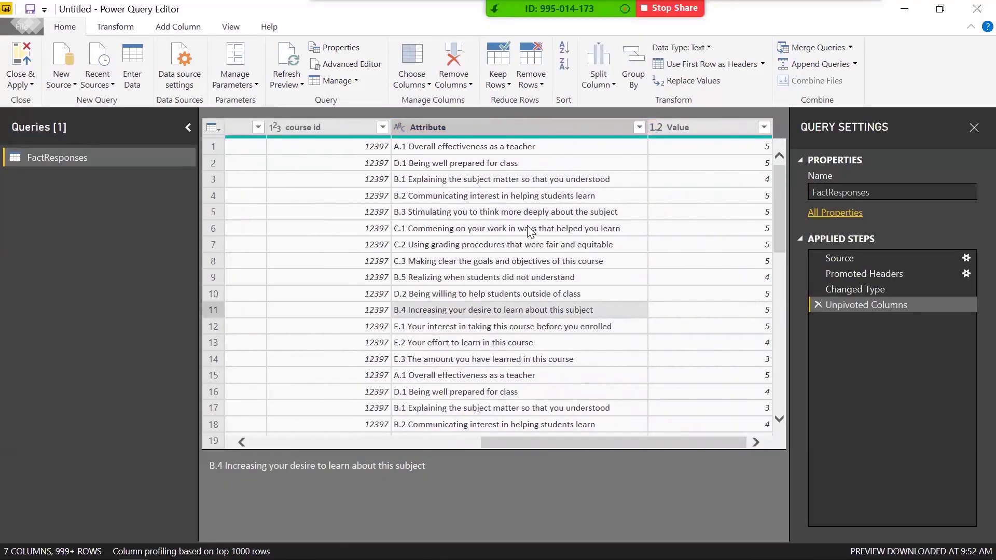
pyautogui.click(481, 149)
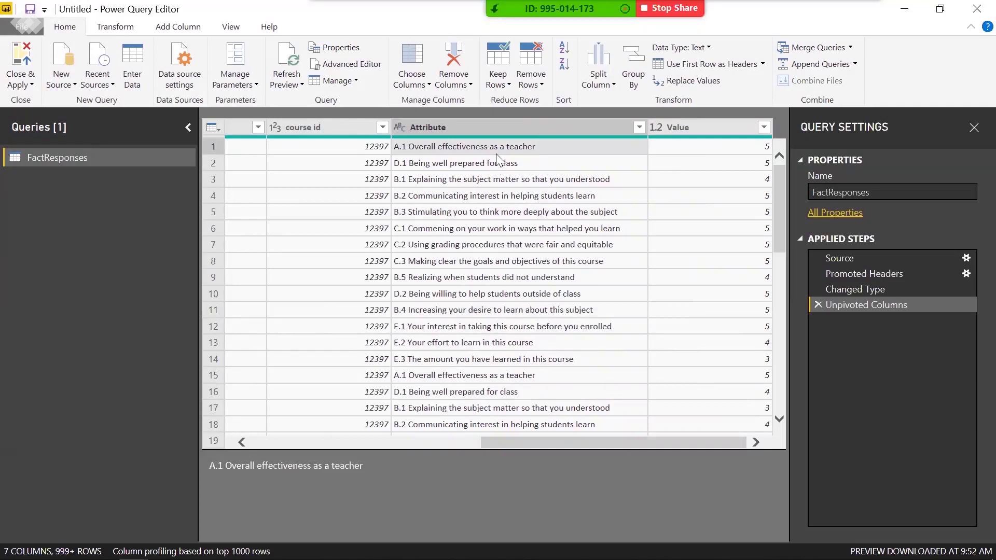
pyautogui.click(497, 164)
pyautogui.click(500, 180)
pyautogui.click(503, 196)
pyautogui.click(506, 213)
pyautogui.click(507, 226)
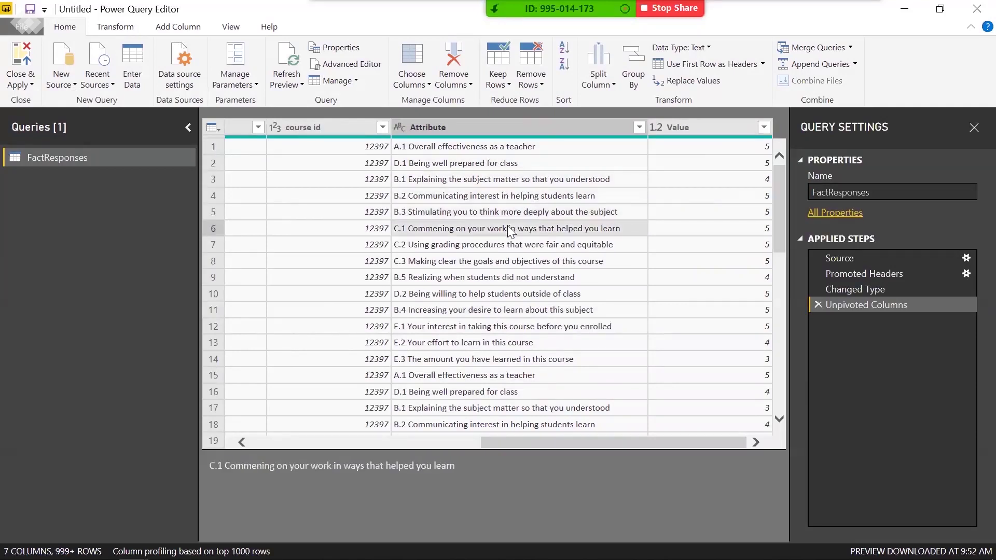
pyautogui.click(694, 148)
pyautogui.click(698, 168)
pyautogui.click(695, 179)
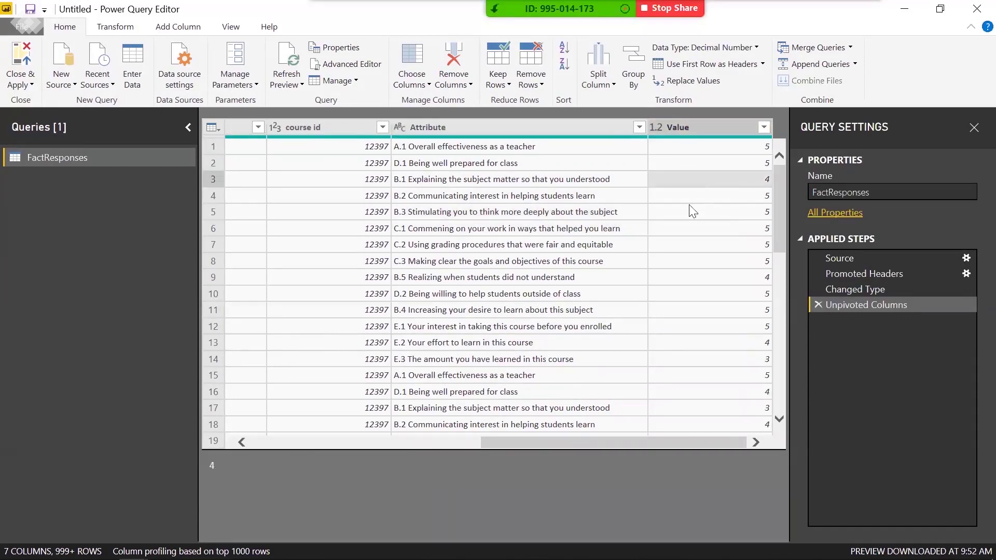
pyautogui.moveTo(695, 442); pyautogui.dragTo(416, 443)
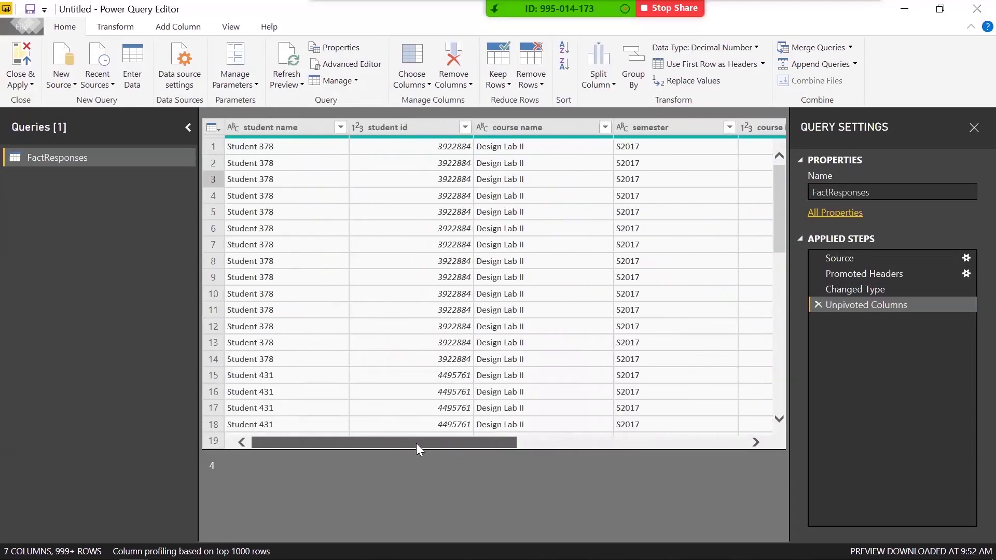
pyautogui.click(261, 160)
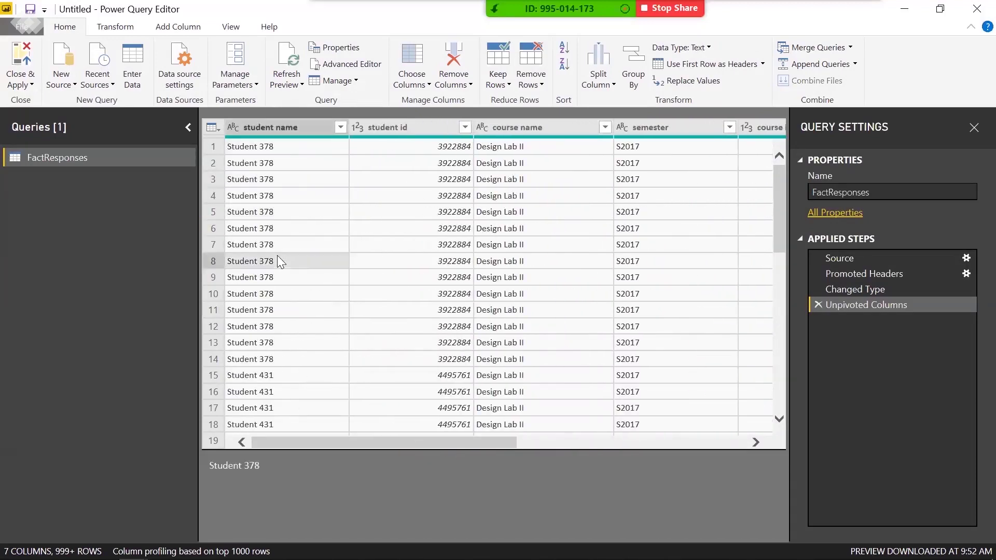
pyautogui.moveTo(374, 442); pyautogui.dragTo(674, 458)
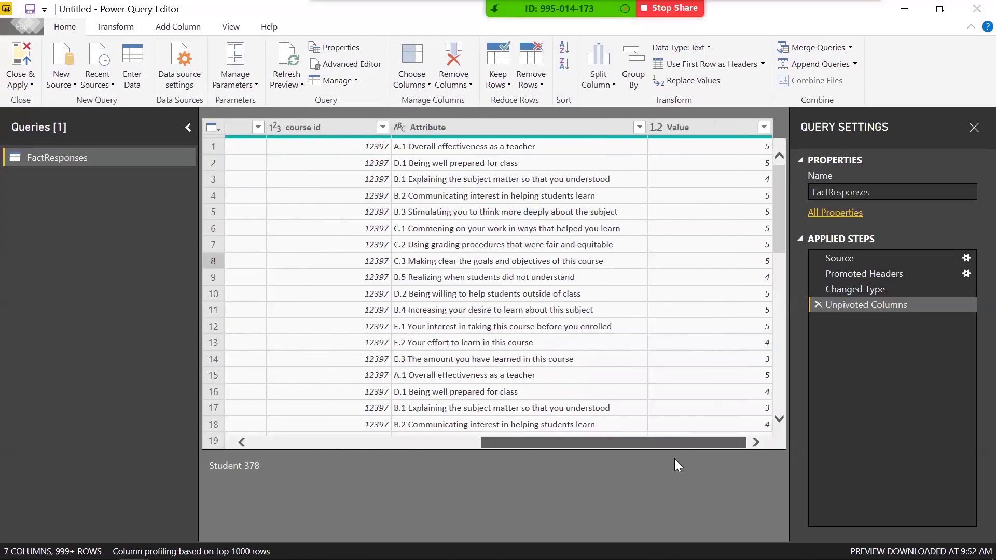
# Compare individual questions in the Attribute column with their responses in the Value column across the first five rows
pyautogui.click(490, 212)
pyautogui.click(479, 163)
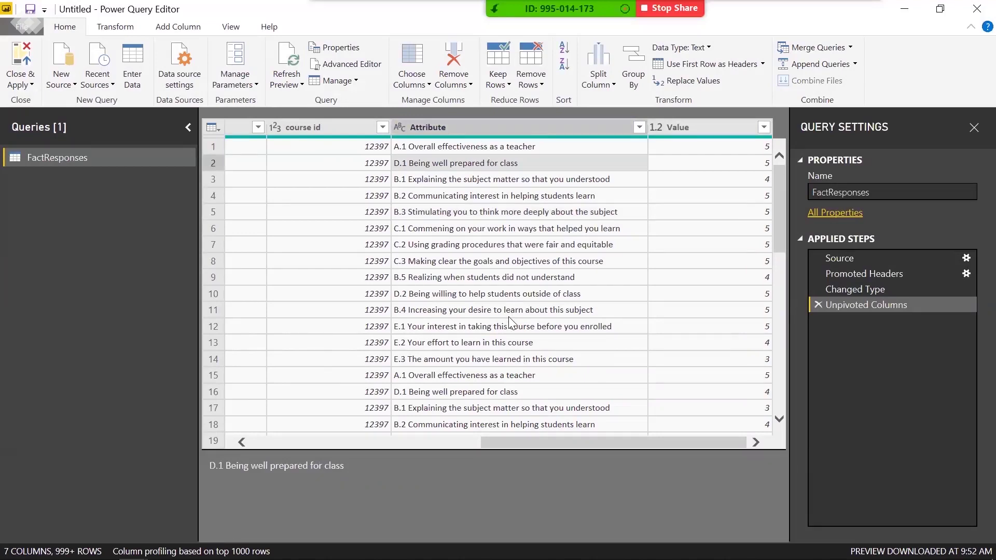
pyautogui.click(479, 148)
pyautogui.click(499, 182)
pyautogui.click(695, 180)
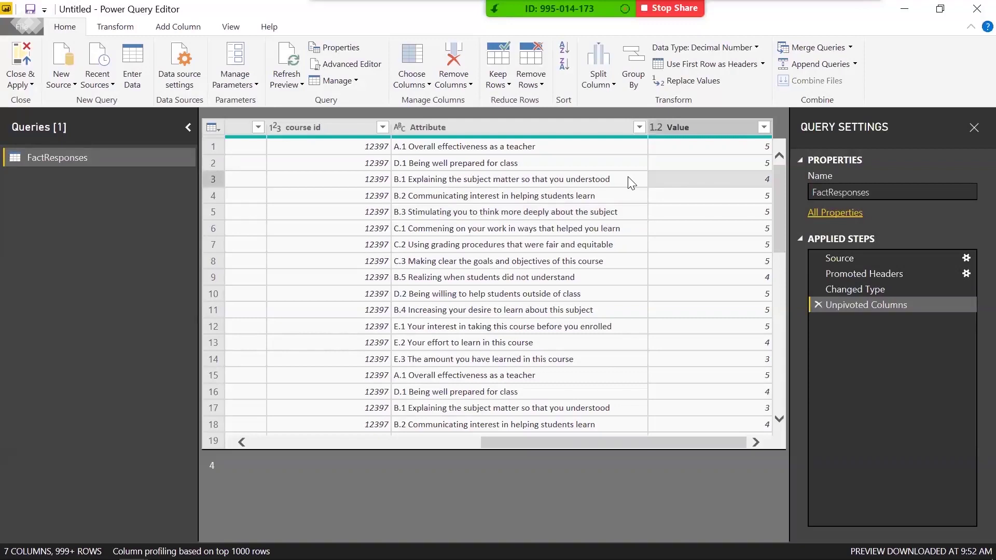
pyautogui.click(605, 176)
pyautogui.click(682, 180)
pyautogui.click(600, 213)
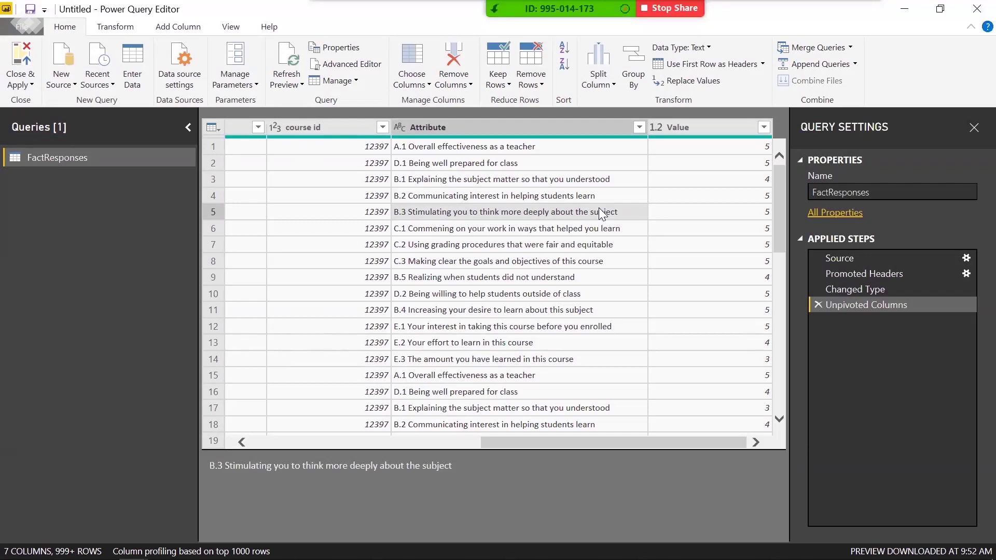
pyautogui.click(559, 146)
pyautogui.click(560, 165)
pyautogui.click(576, 196)
pyautogui.click(559, 165)
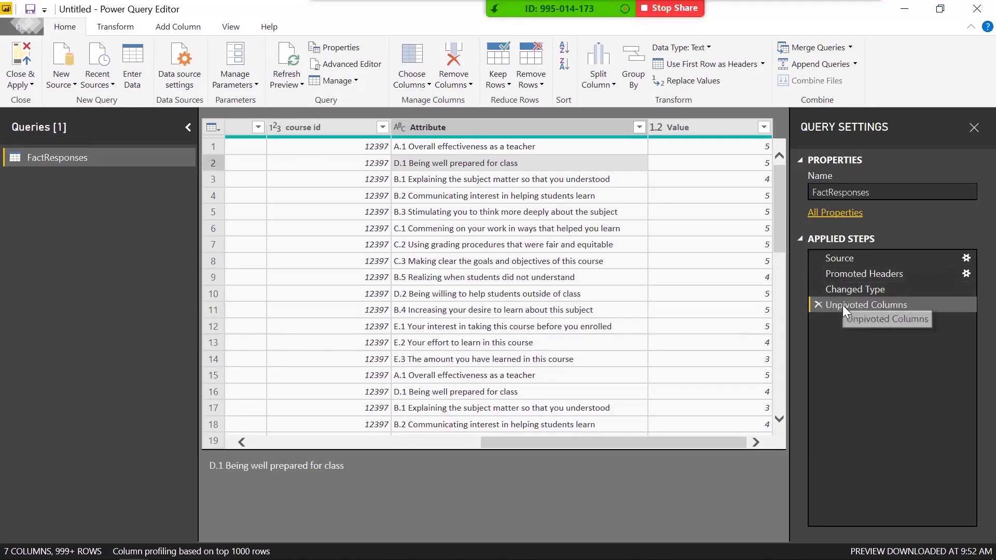
# Compare the A.1 and D.1 question columns at the Changed Type step with the Attribute column at the Unpivoted Columns step
pyautogui.click(858, 289)
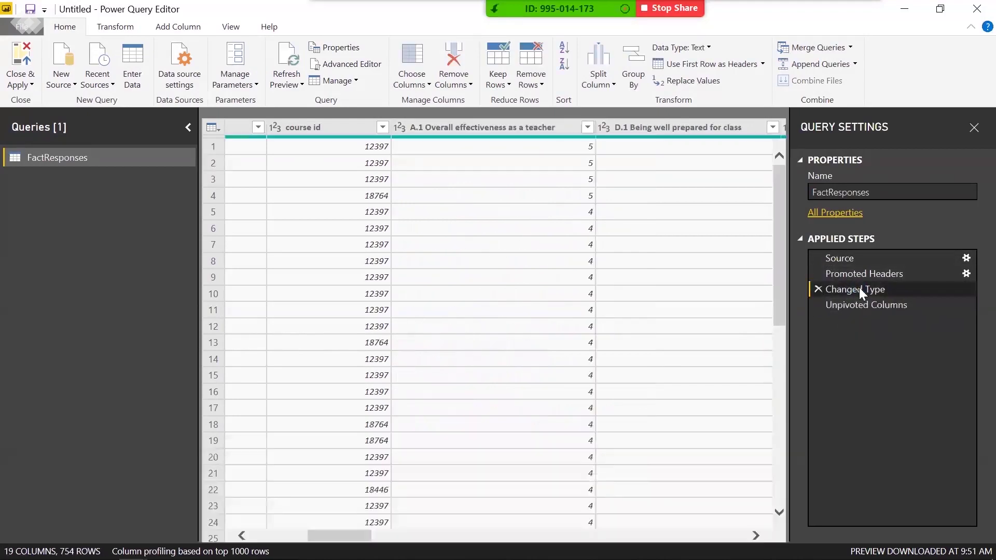
pyautogui.click(509, 129)
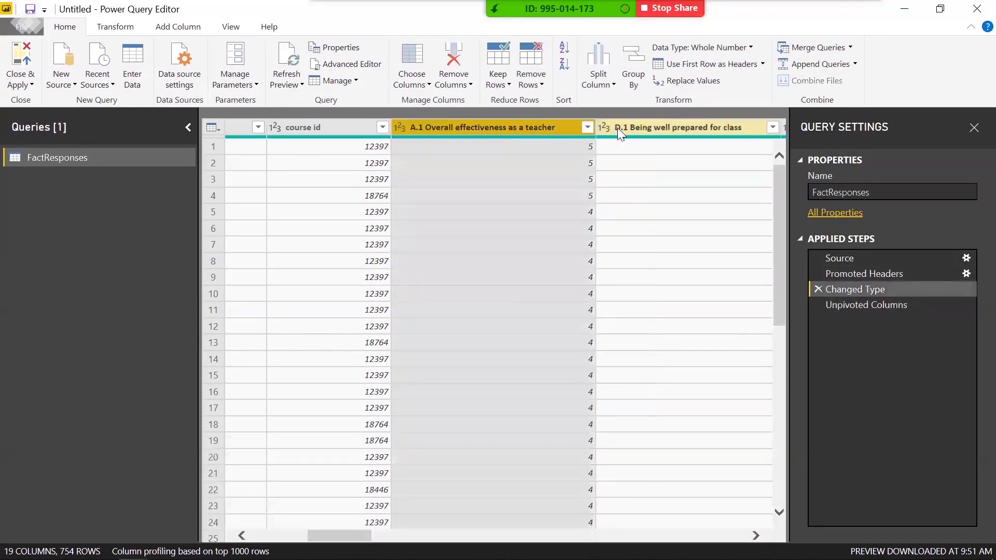
pyautogui.click(628, 128)
pyautogui.click(538, 123)
pyautogui.click(638, 128)
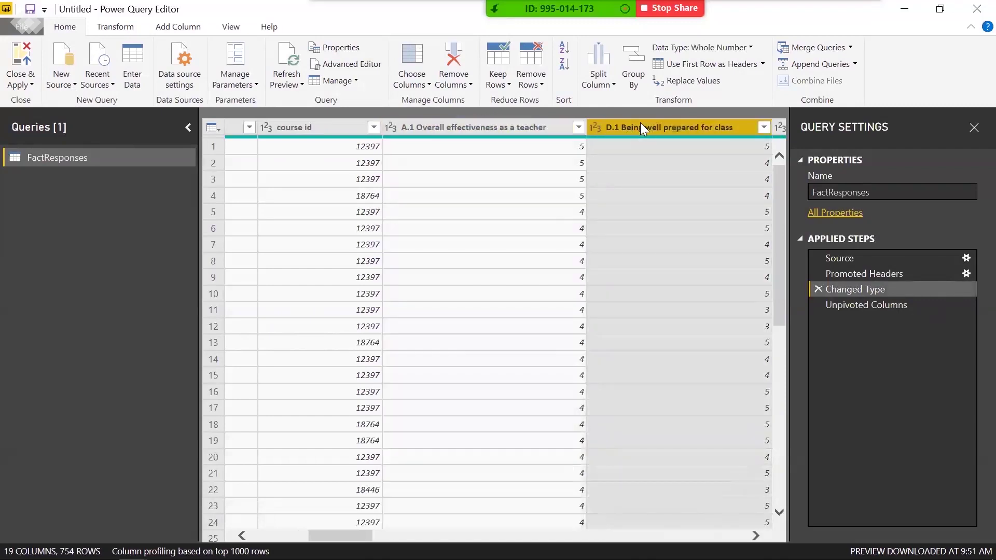
pyautogui.click(854, 306)
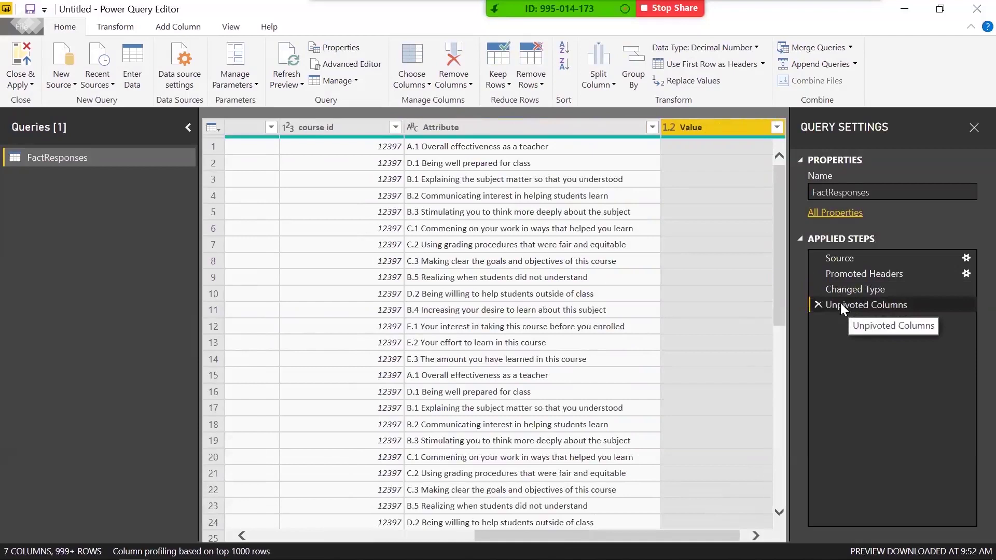
pyautogui.click(581, 129)
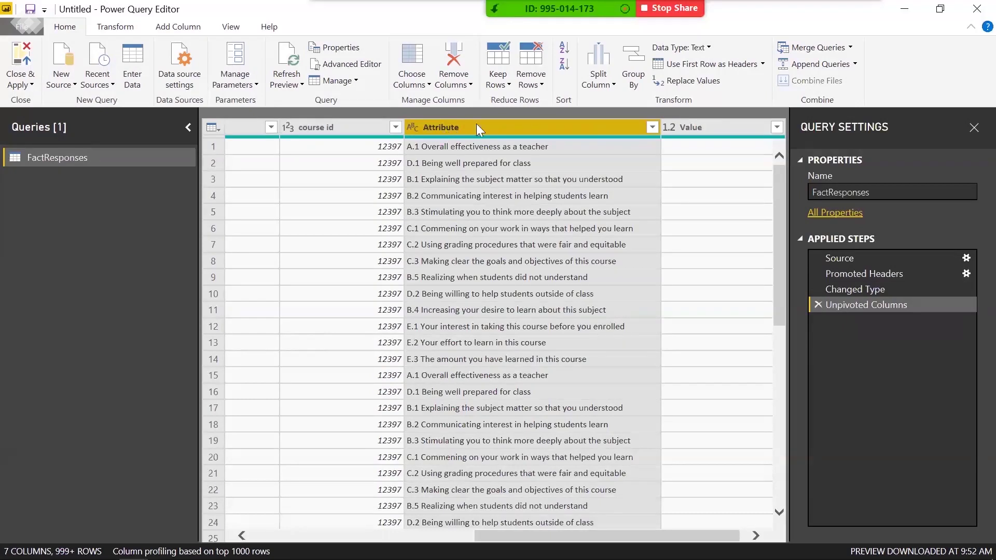
# Rename the Attribute column to Question and the Value column to Responses
pyautogui.doubleClick(534, 129)
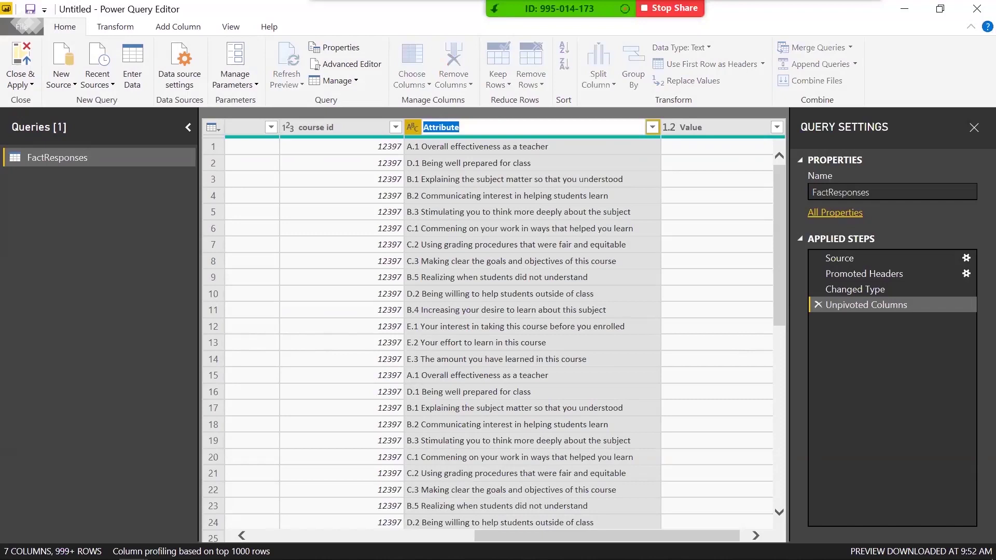
pyautogui.write('Question')
pyautogui.press('Return')
pyautogui.doubleClick(714, 127)
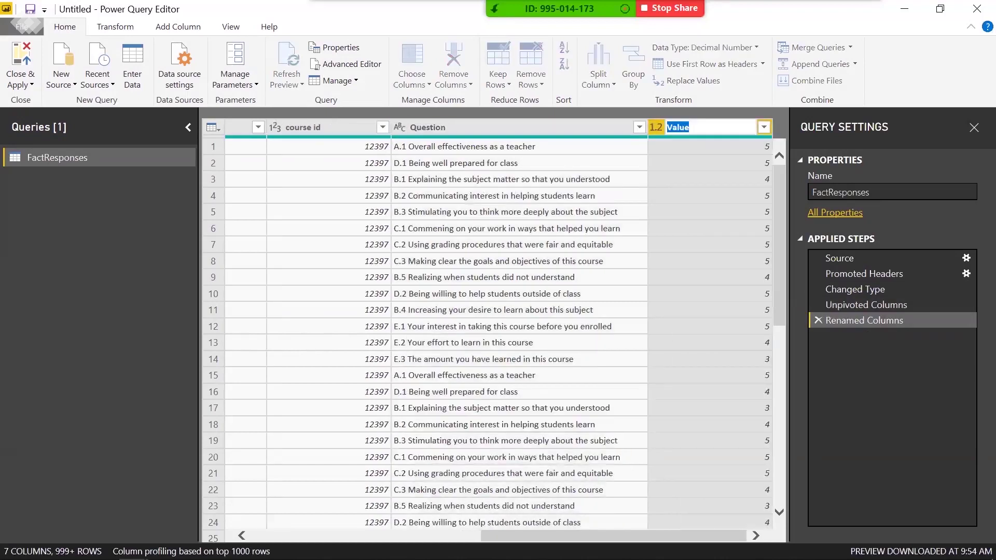
pyautogui.write('Responses')
pyautogui.click(687, 124)
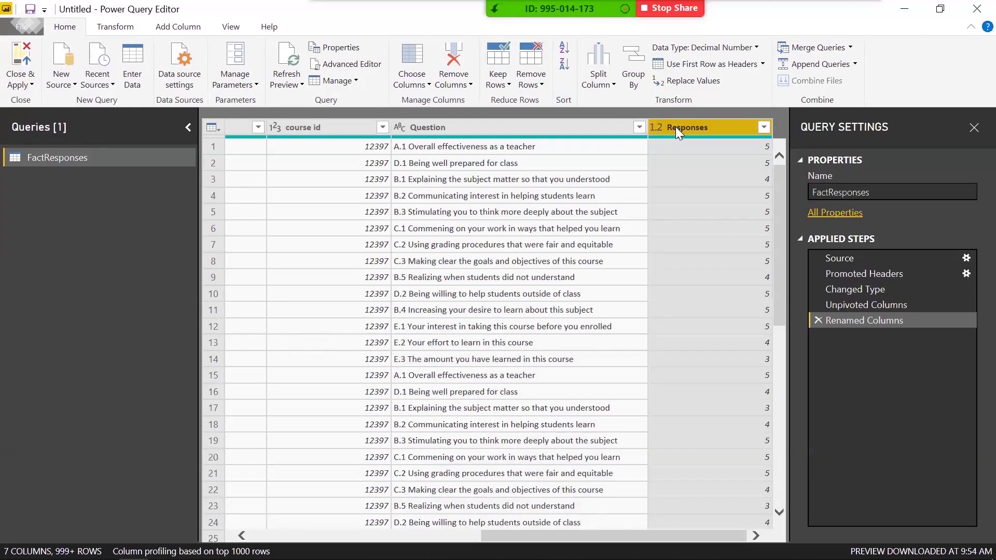
# Check the data type options of the Question and course id columns without changing either type
pyautogui.click(431, 127)
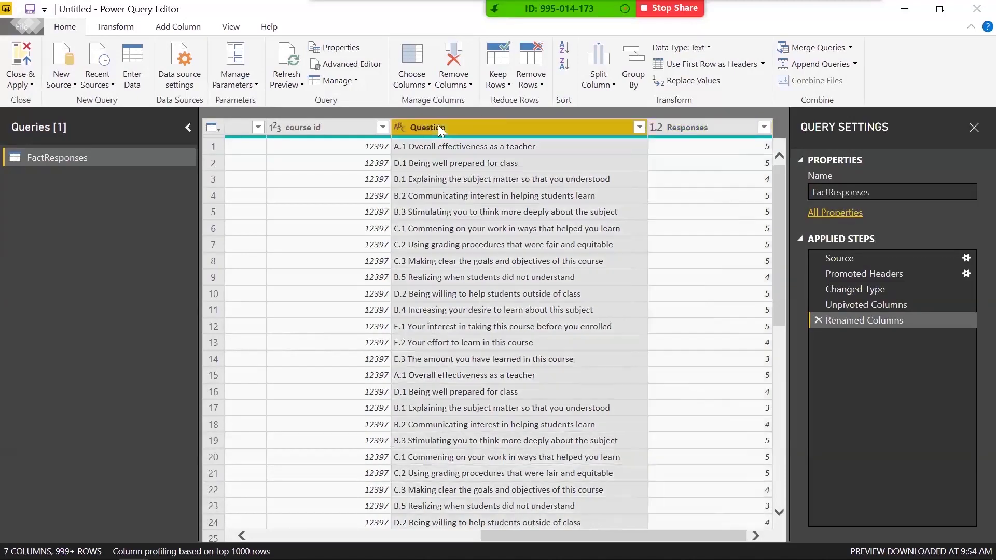
pyautogui.click(400, 127)
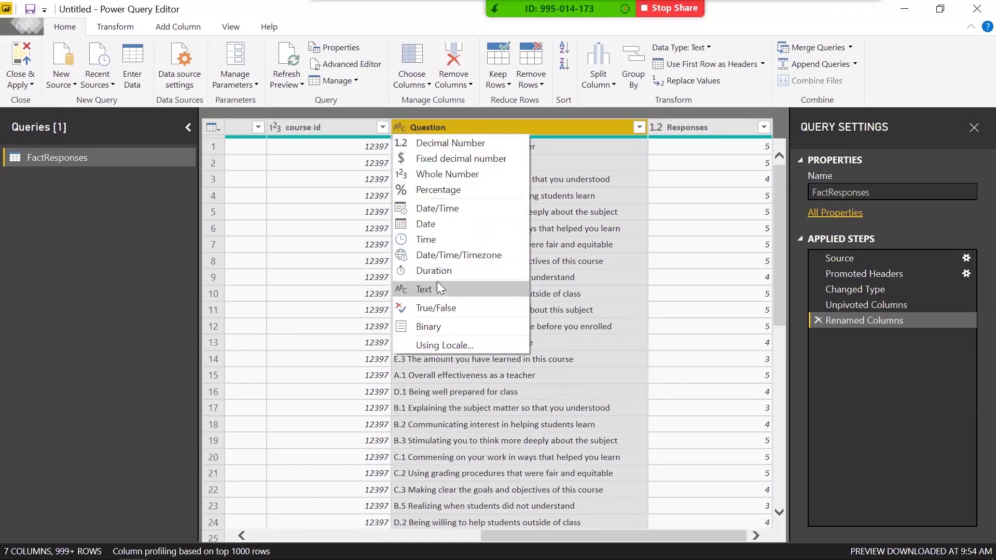
pyautogui.click(483, 130)
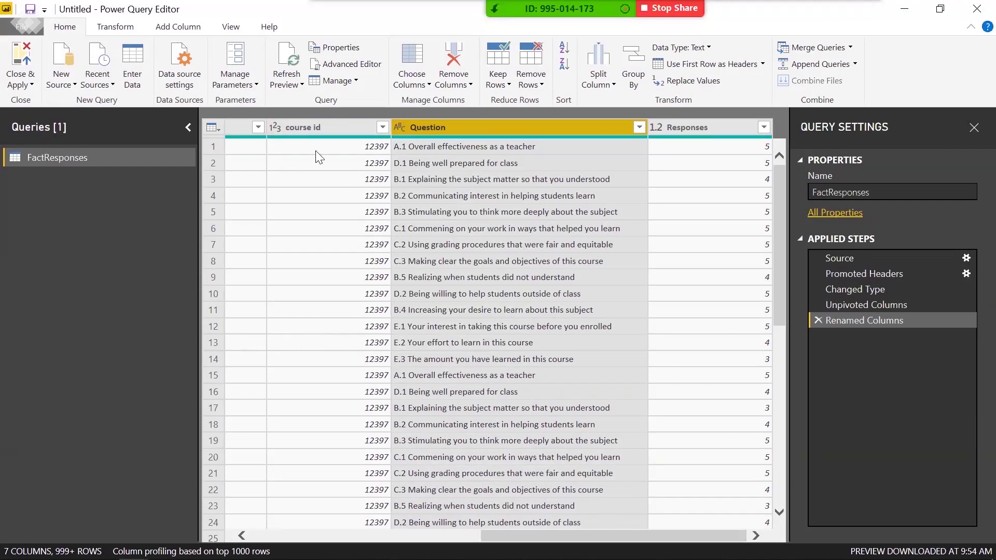
pyautogui.click(272, 130)
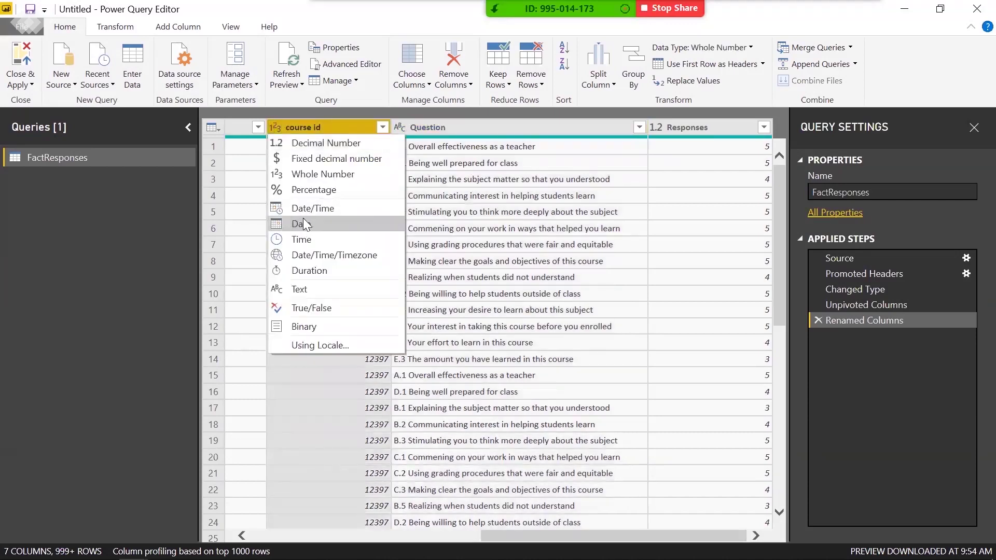
pyautogui.click(363, 392)
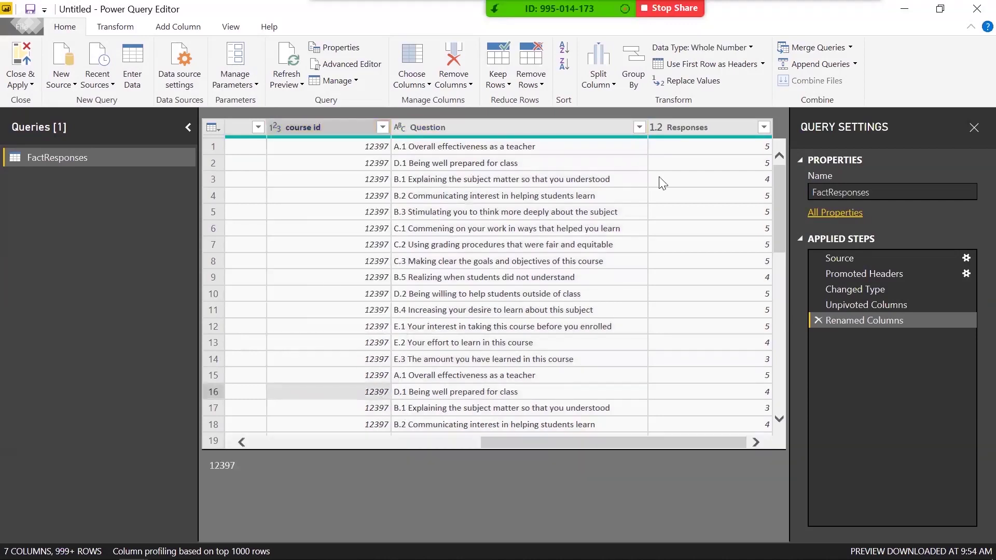
# Change the data type of the Responses column to Whole Number
pyautogui.click(662, 152)
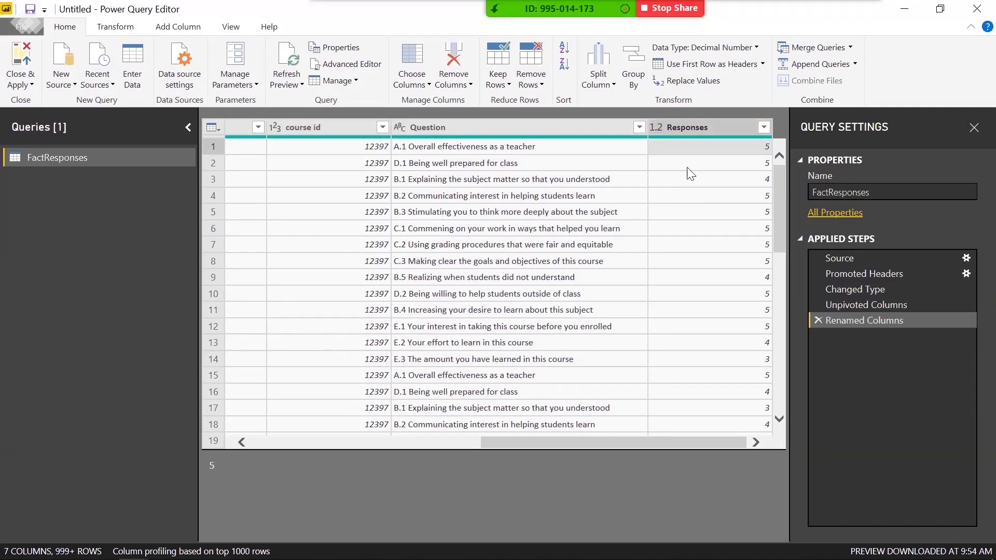
pyautogui.click(658, 127)
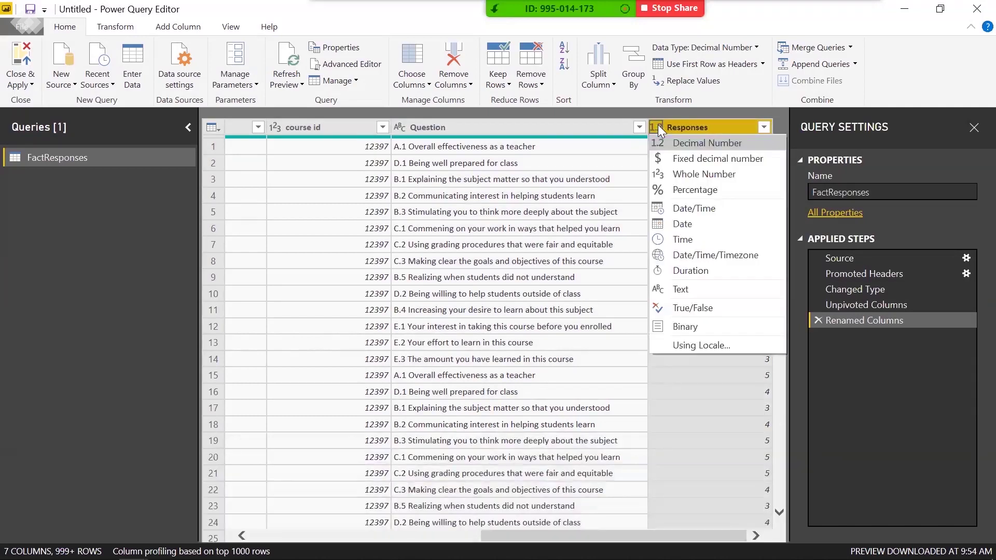
pyautogui.click(687, 174)
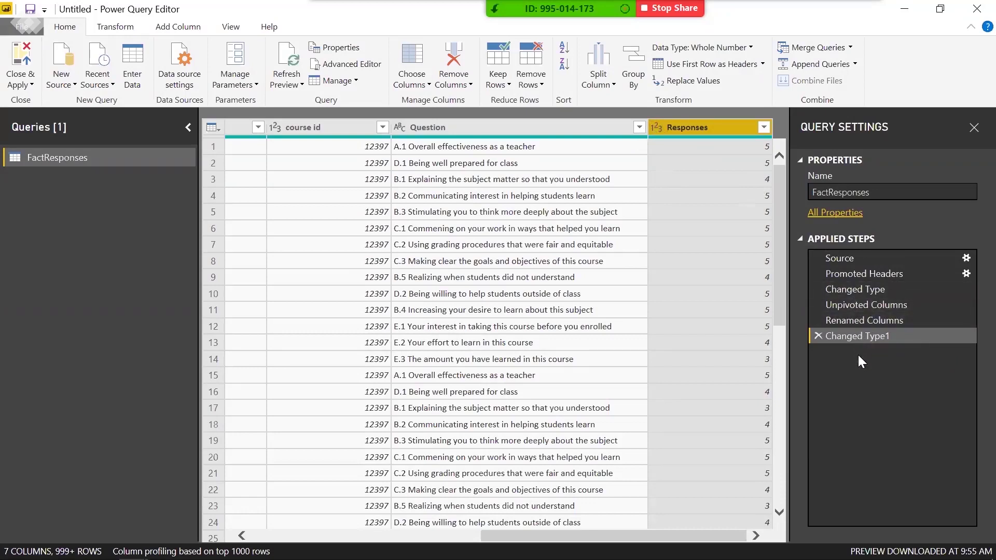
# Compare the query at the Renamed Columns and Changed Type1 steps and review the list of applied steps
pyautogui.click(845, 324)
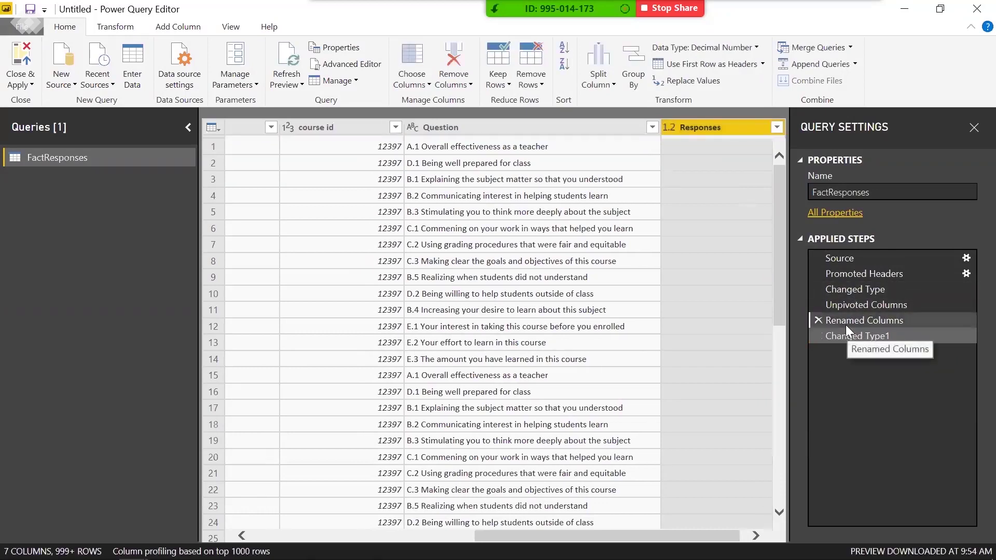
pyautogui.click(851, 340)
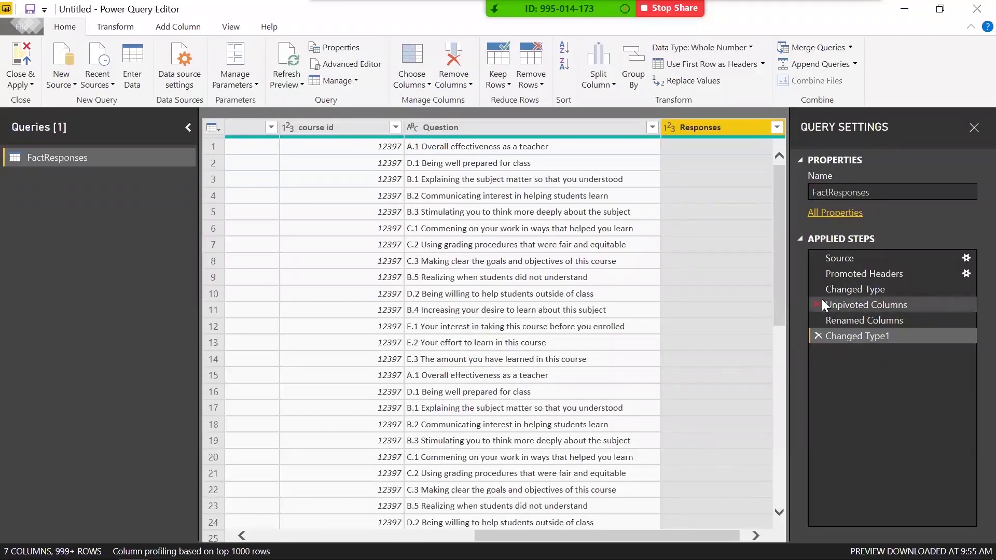
pyautogui.moveTo(843, 273); pyautogui.dragTo(831, 353)
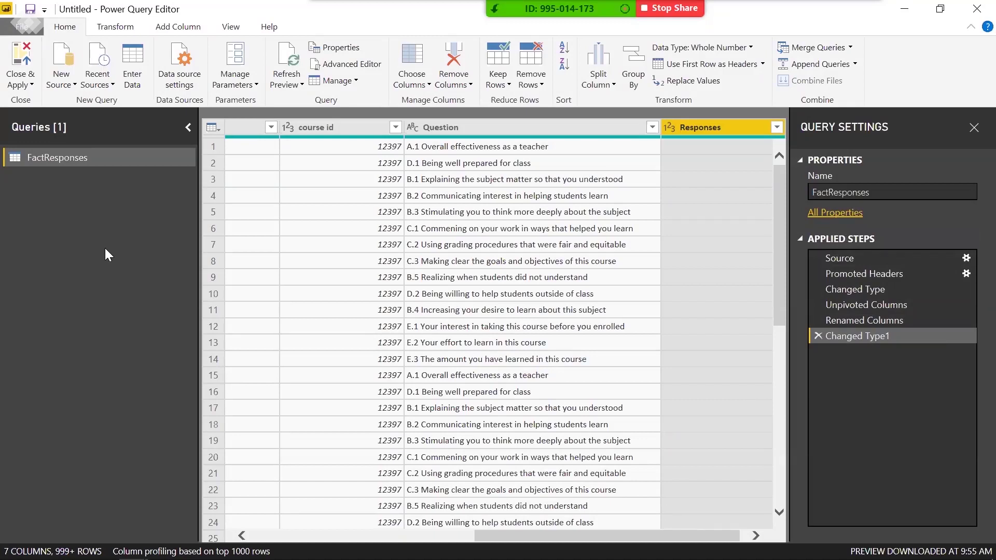
# Apply the query changes to the report and move the FactResponses table toward the middle of the model diagram
pyautogui.click(23, 61)
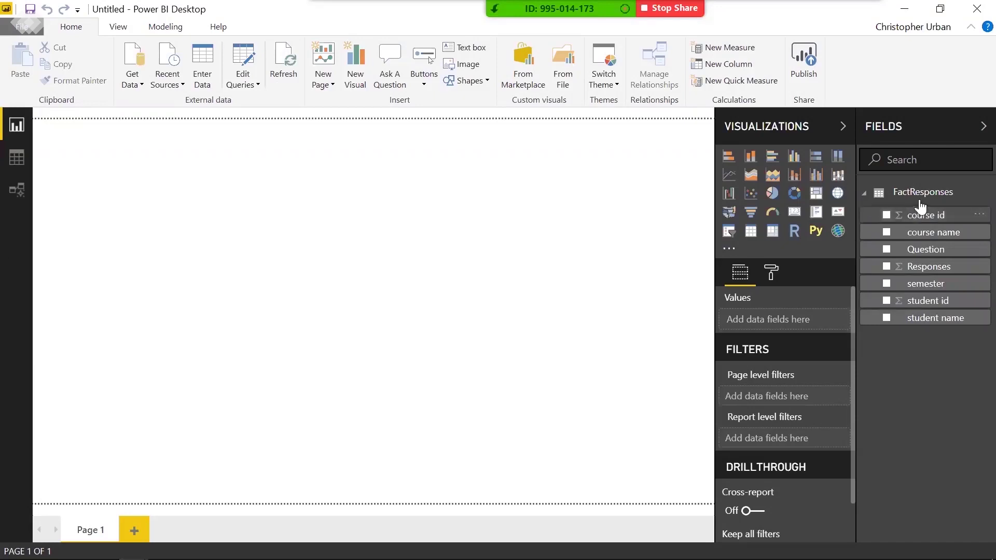
pyautogui.click(12, 187)
pyautogui.moveTo(134, 142); pyautogui.dragTo(287, 230)
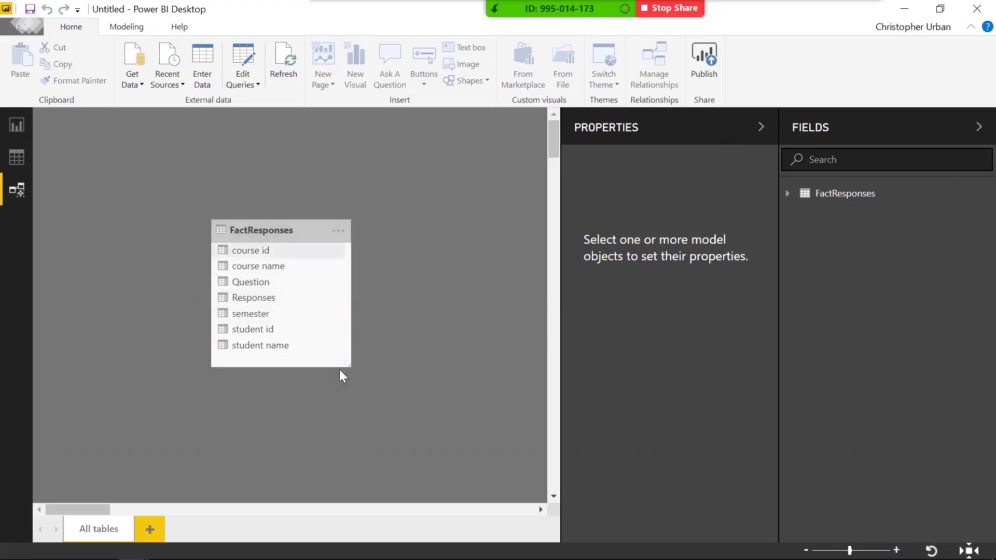
pyautogui.click(254, 230)
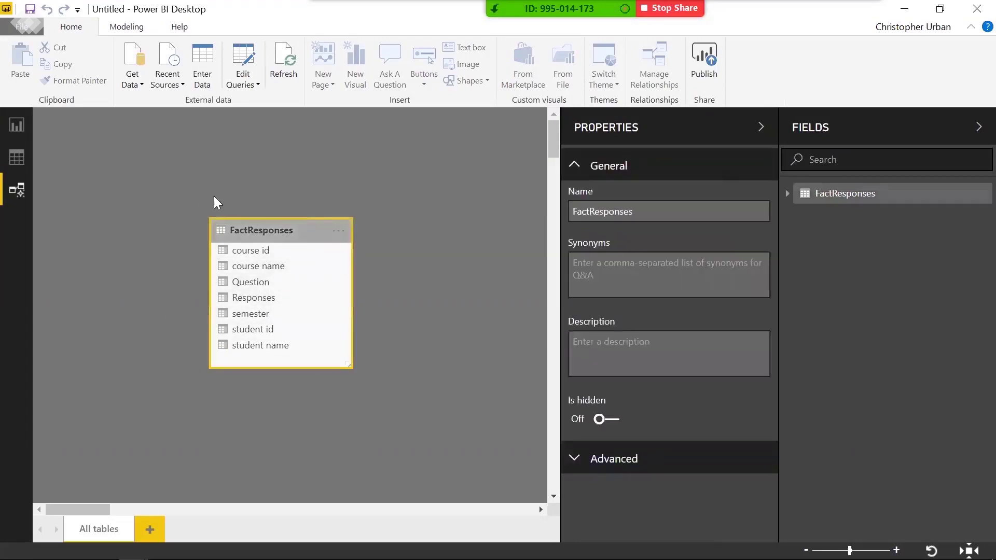
pyautogui.click(432, 389)
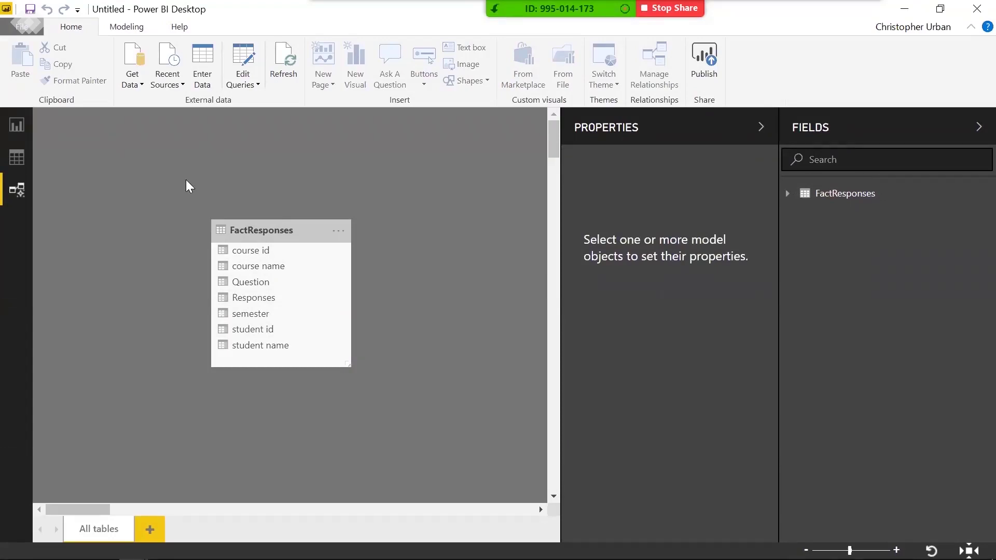
# Reopen the query editor and import the Student Demographics CSV file from Source Files as a new query
pyautogui.click(241, 58)
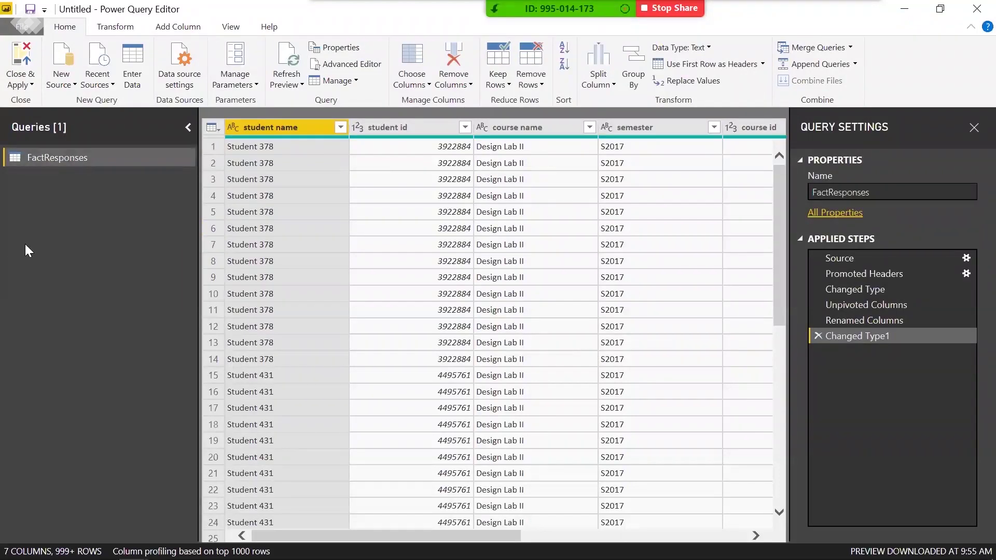
pyautogui.click(62, 60)
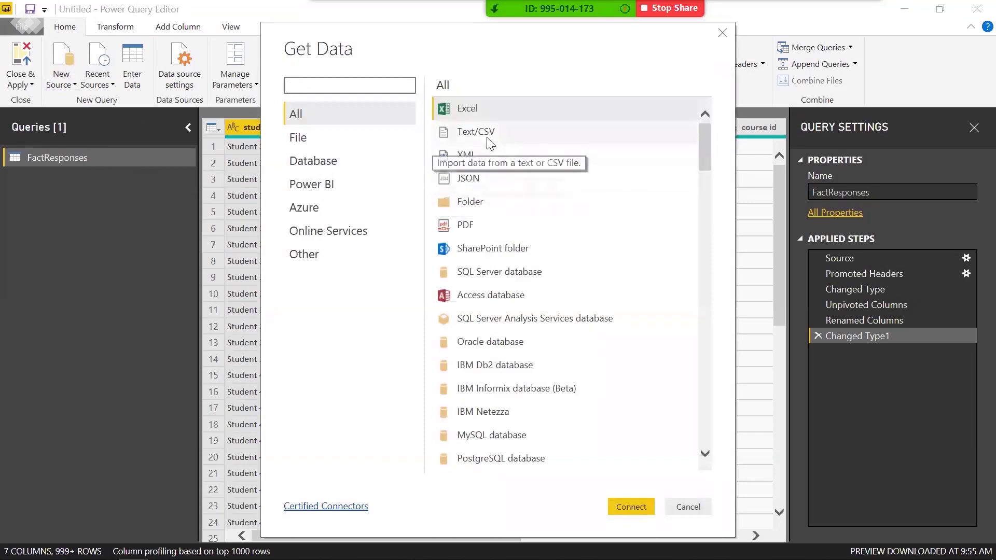
pyautogui.click(478, 133)
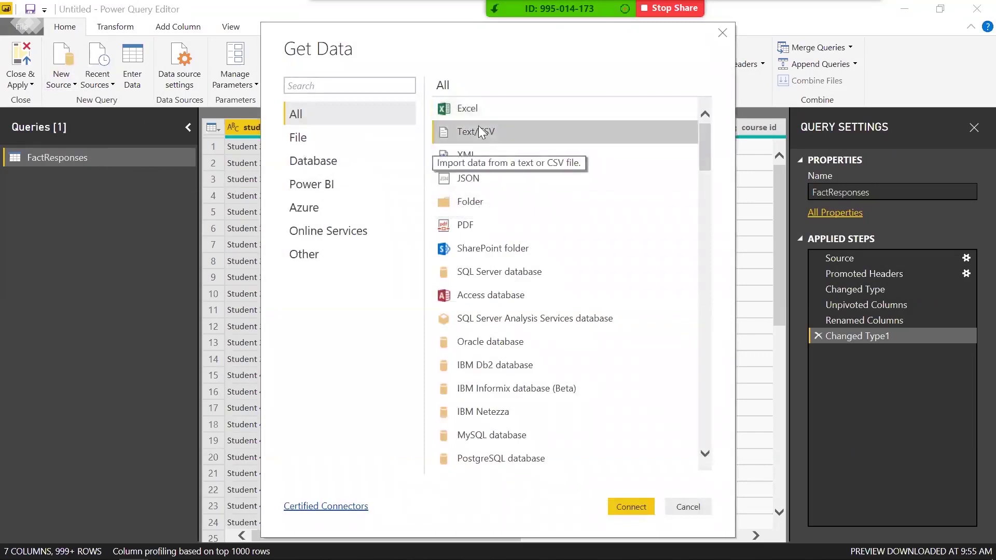
pyautogui.click(635, 510)
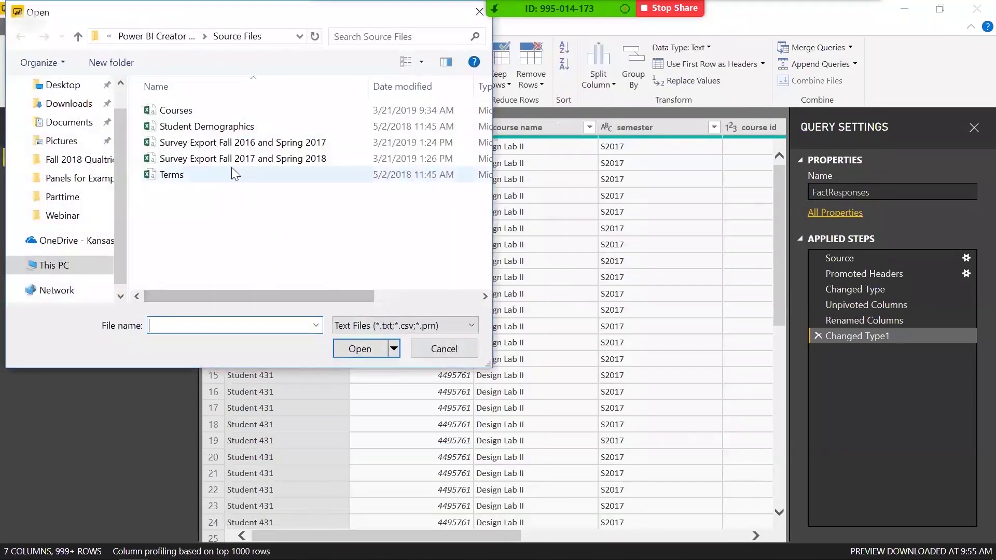
pyautogui.click(213, 128)
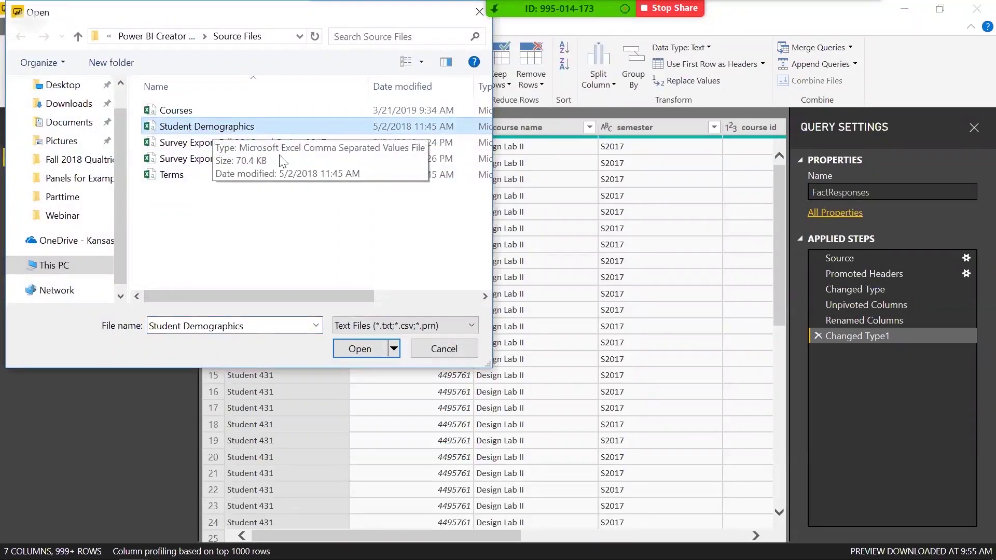
pyautogui.click(372, 349)
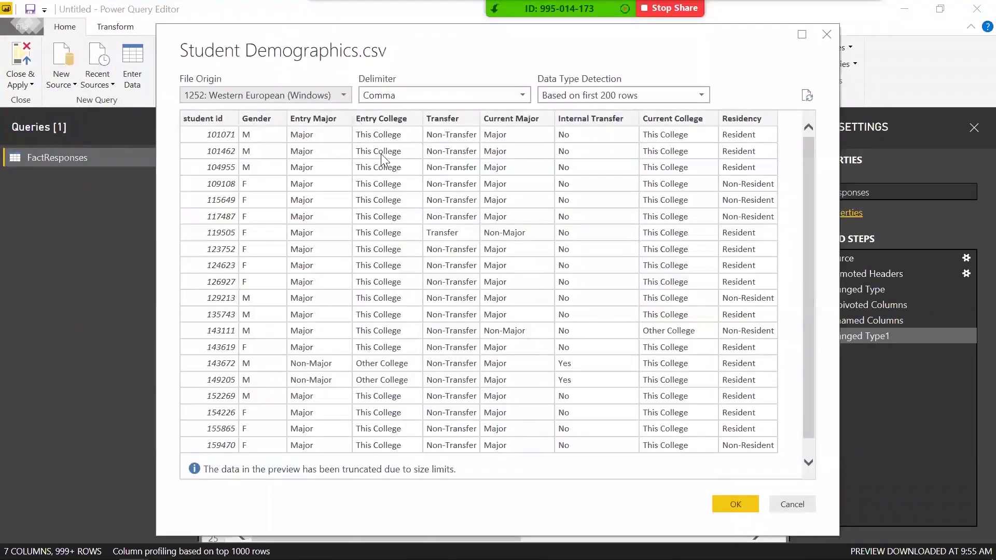
pyautogui.click(733, 499)
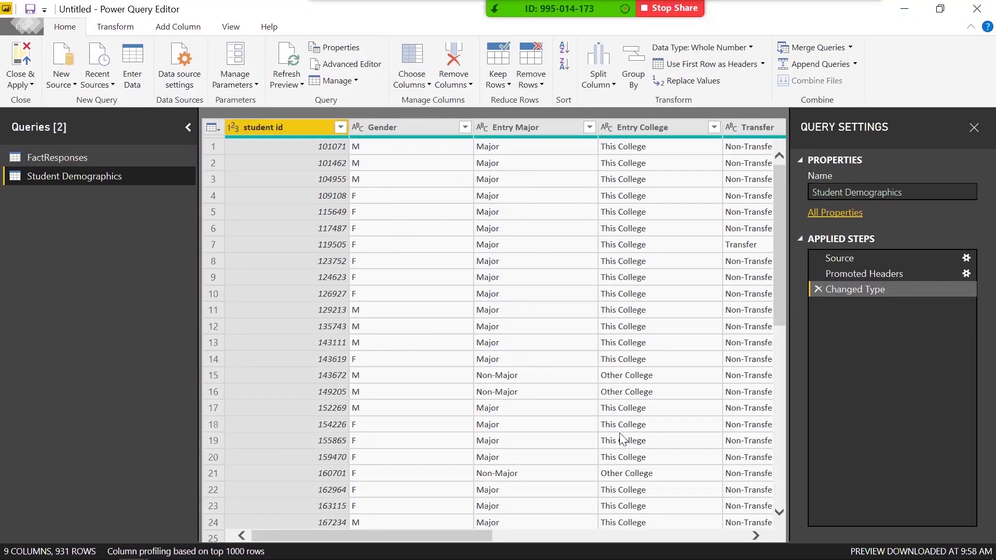
# Examine the student demographics columns, including Transfer, Current Major, Internal Transfer and Residency
pyautogui.moveTo(372, 536); pyautogui.dragTo(462, 535)
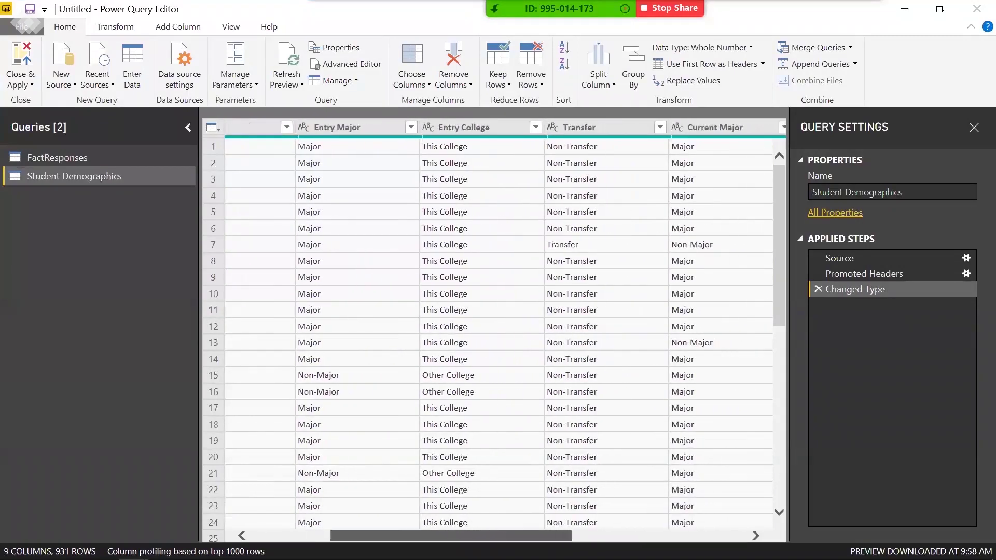
pyautogui.click(569, 128)
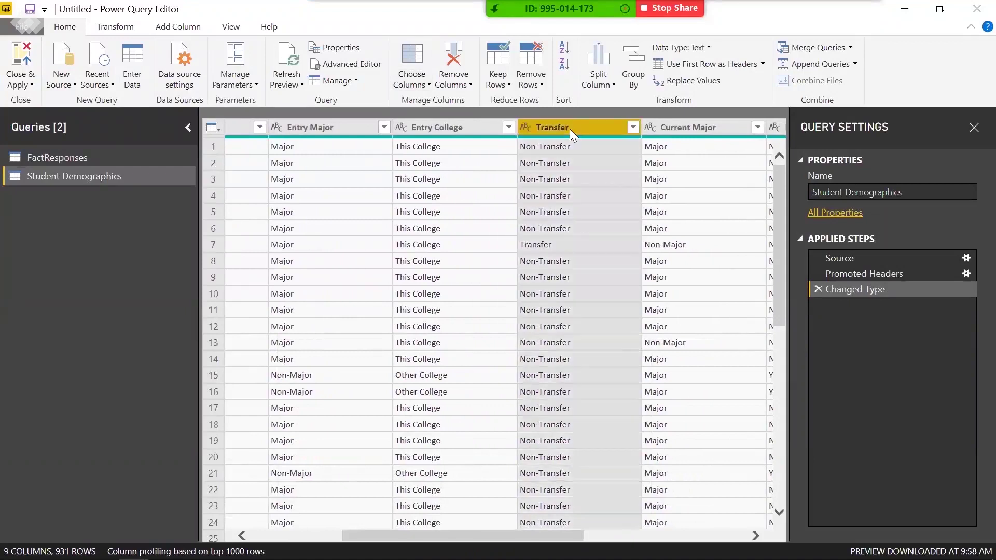
pyautogui.click(666, 127)
pyautogui.moveTo(498, 534); pyautogui.dragTo(683, 530)
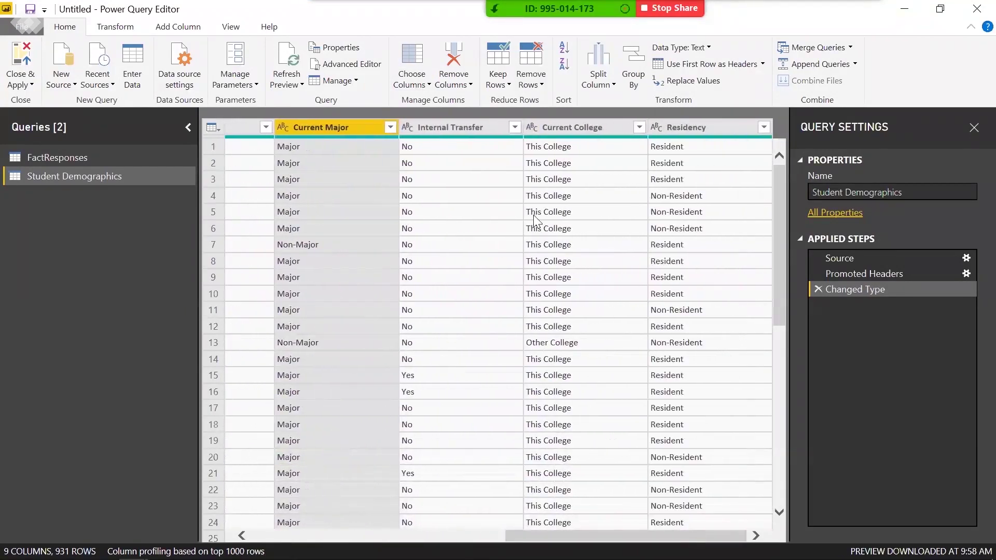
pyautogui.click(481, 128)
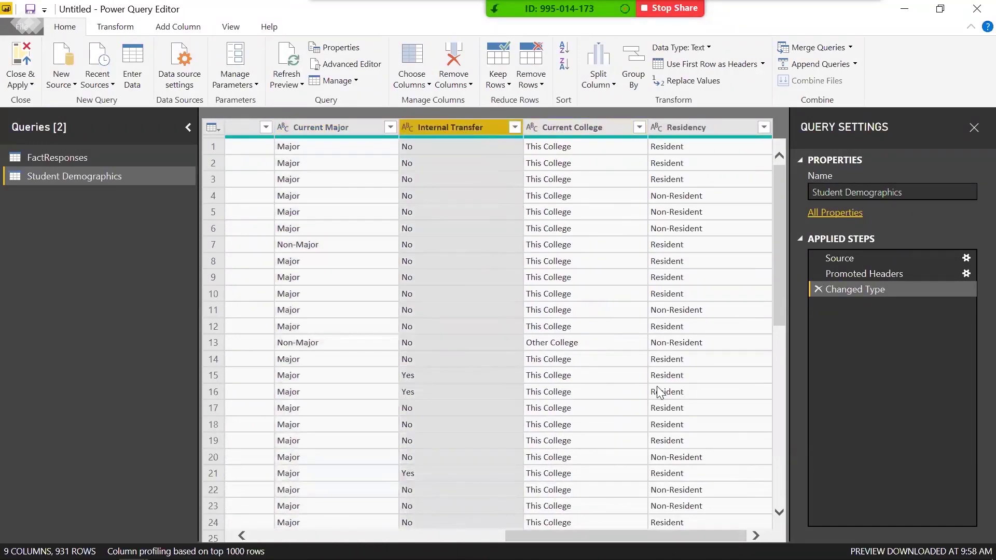
pyautogui.moveTo(673, 535); pyautogui.dragTo(418, 535)
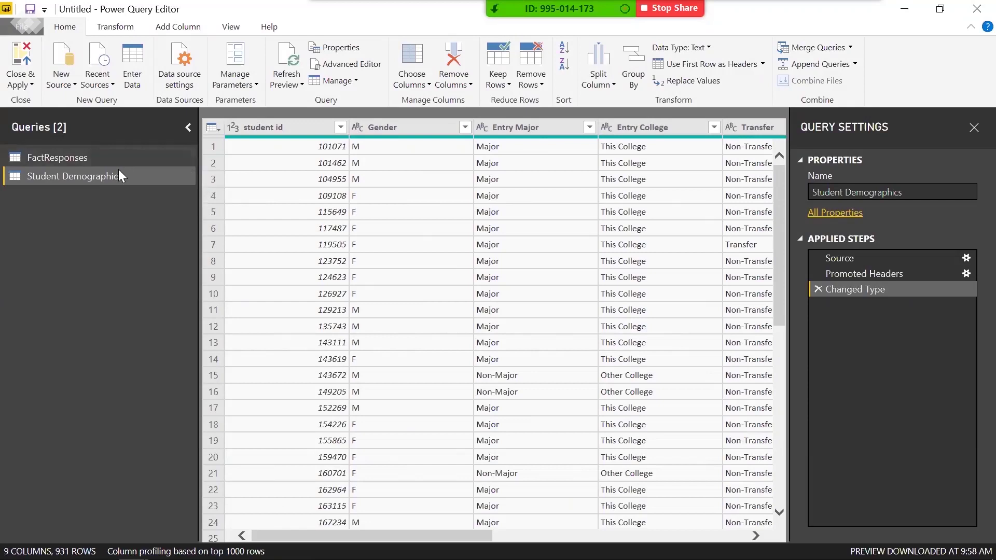
# Rename the Student Demographics query as DimStudent
pyautogui.moveTo(907, 200); pyautogui.dragTo(840, 206)
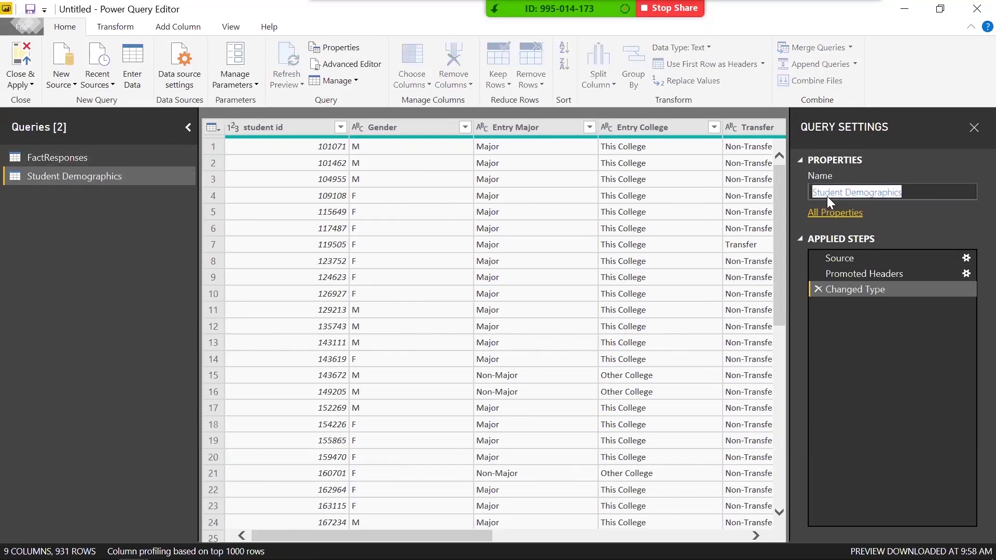
pyautogui.write('D')
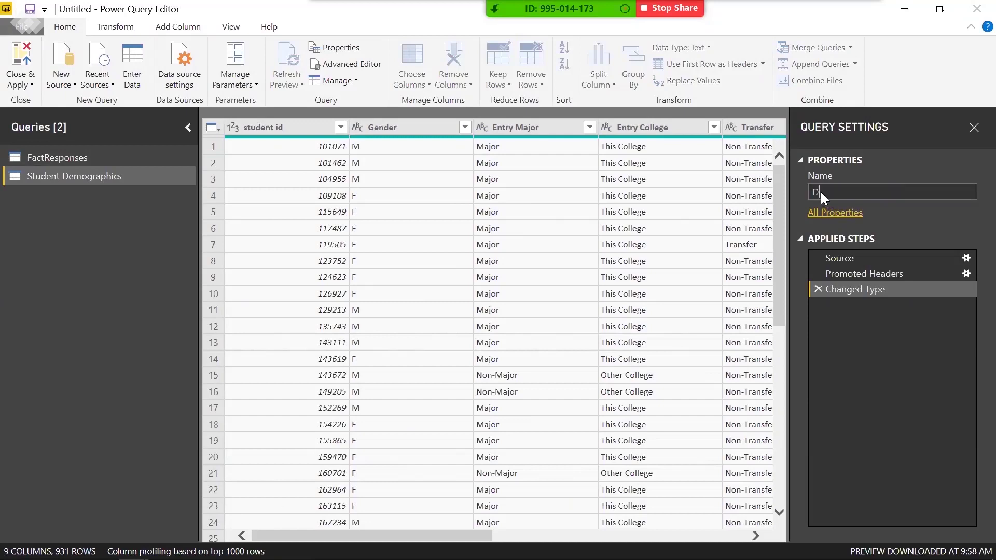
pyautogui.write('imStudent')
pyautogui.press('Return')
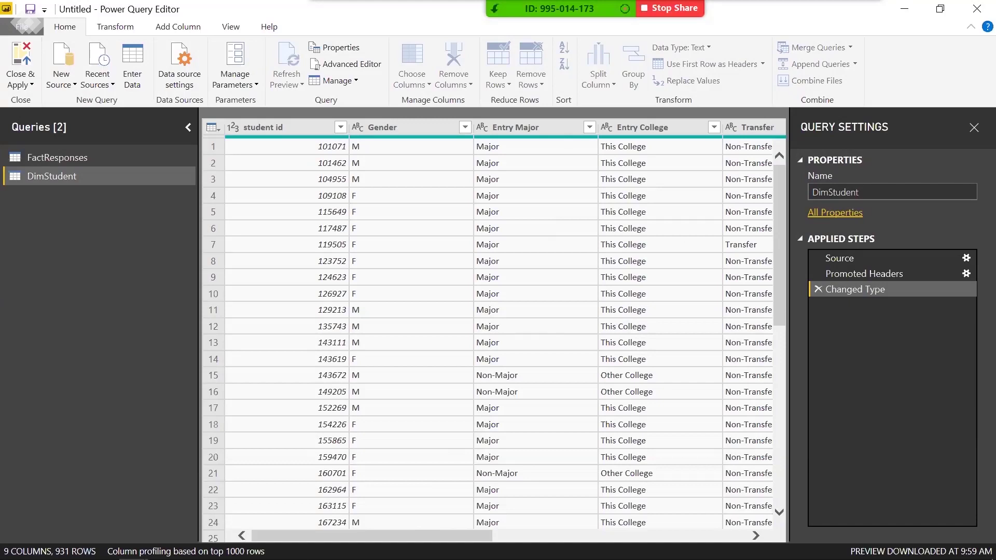
pyautogui.press('Return')
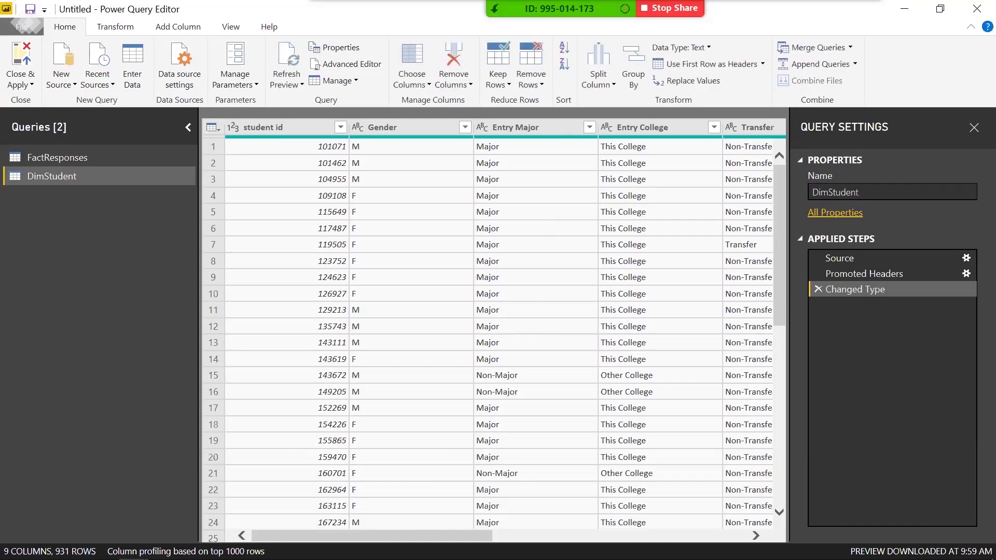
# Remove the Internal Transfer column from the DimStudent query
pyautogui.moveTo(466, 536); pyautogui.dragTo(713, 528)
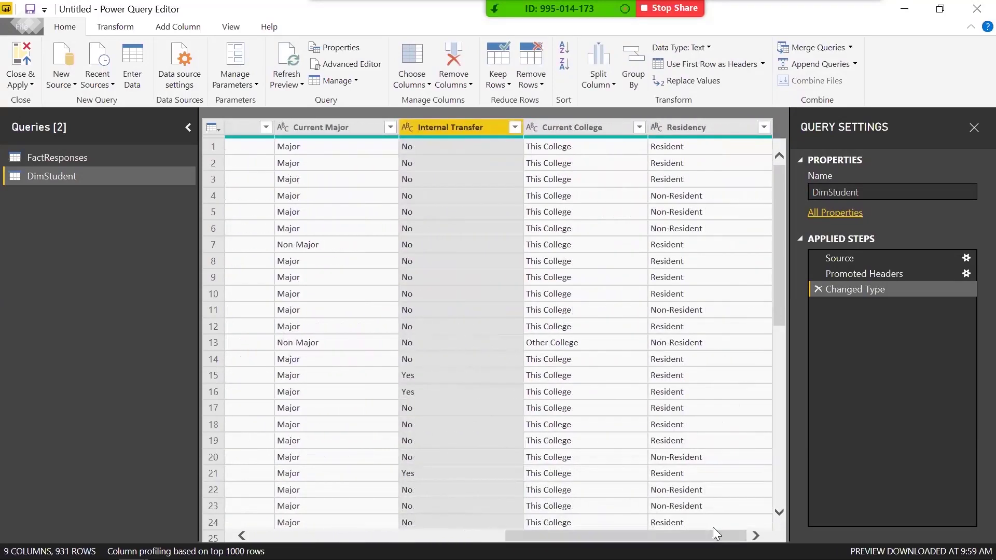
pyautogui.click(579, 128)
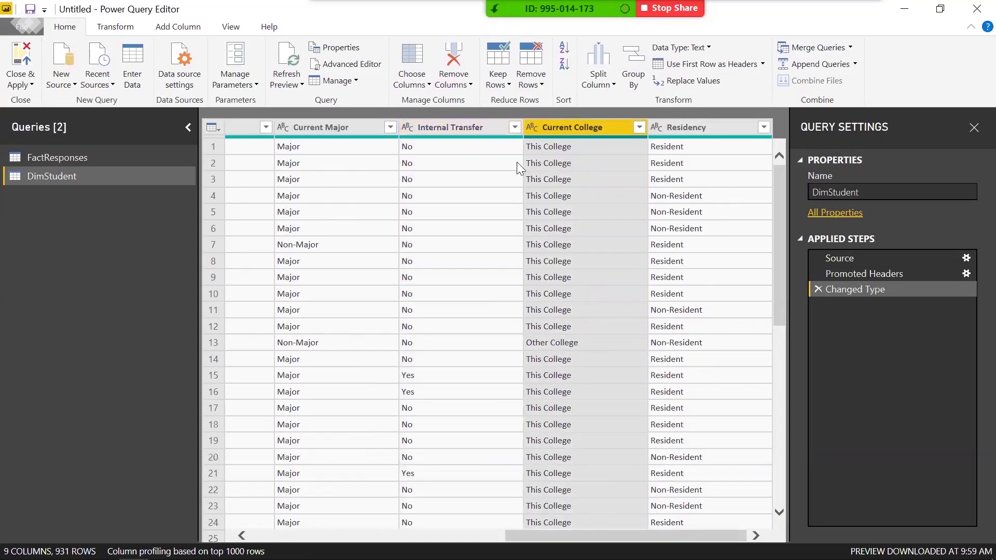
pyautogui.click(464, 126)
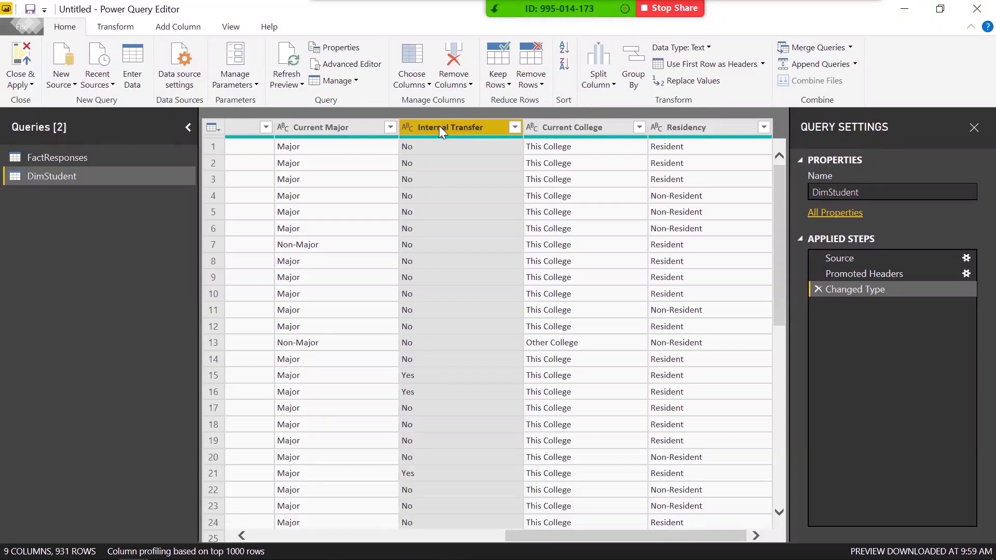
pyautogui.rightClick(446, 133)
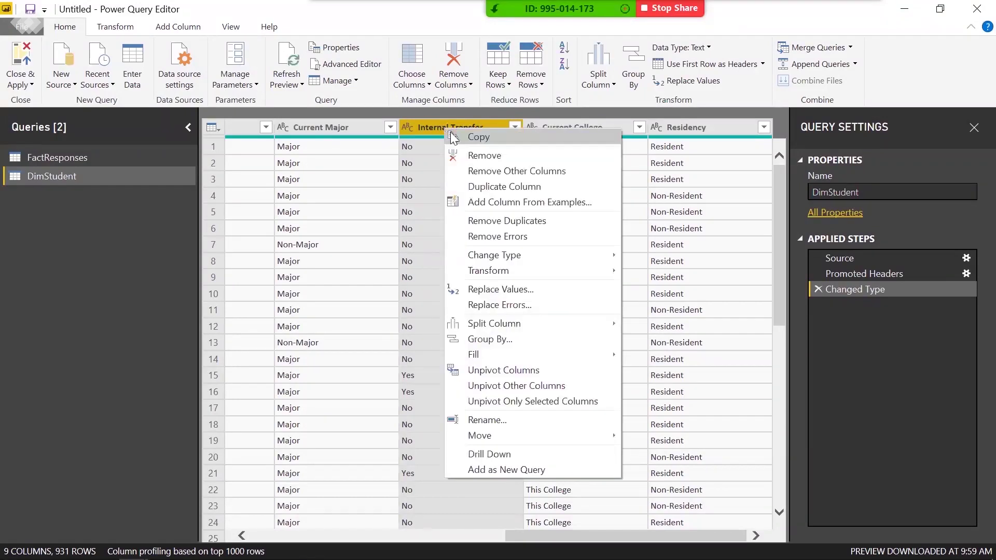
pyautogui.click(474, 157)
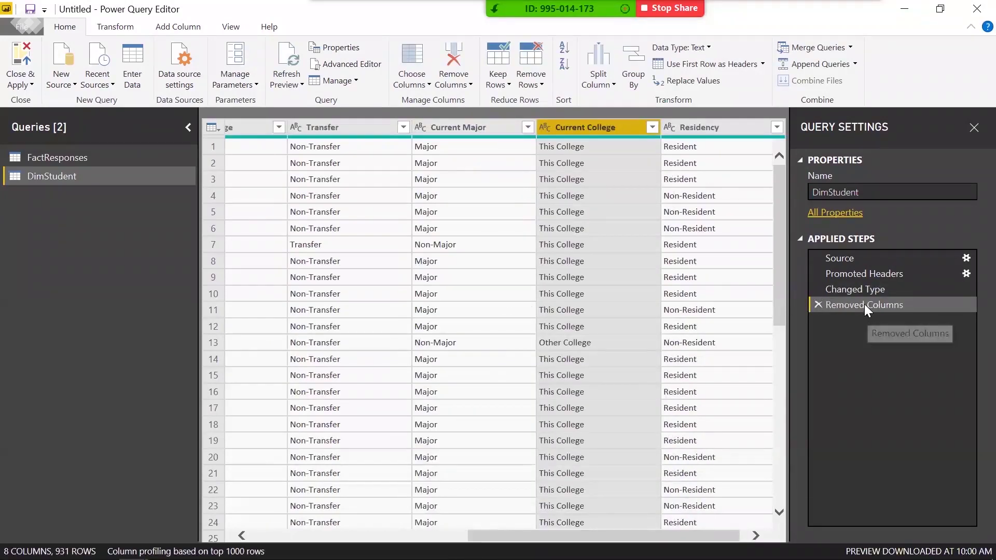
pyautogui.click(573, 211)
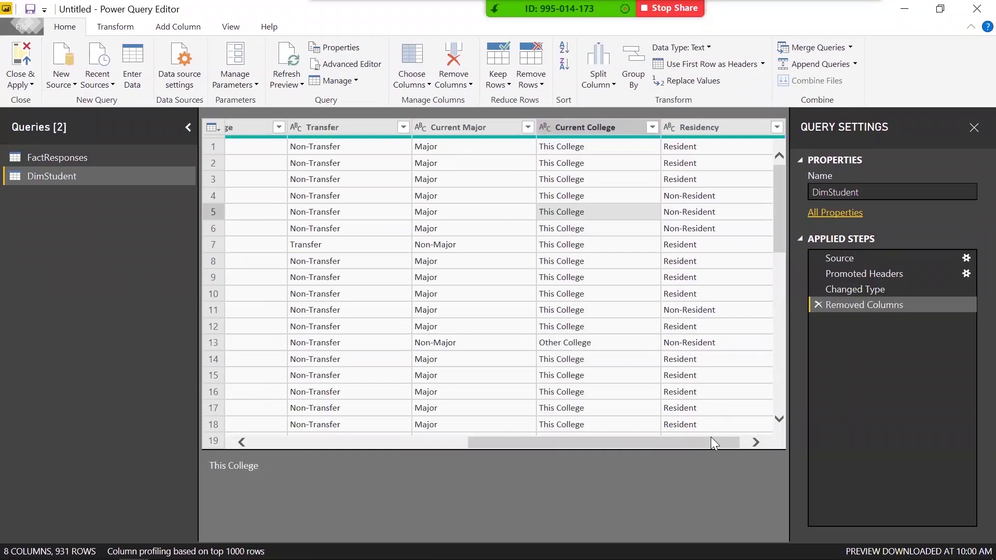
pyautogui.moveTo(712, 443); pyautogui.dragTo(297, 358)
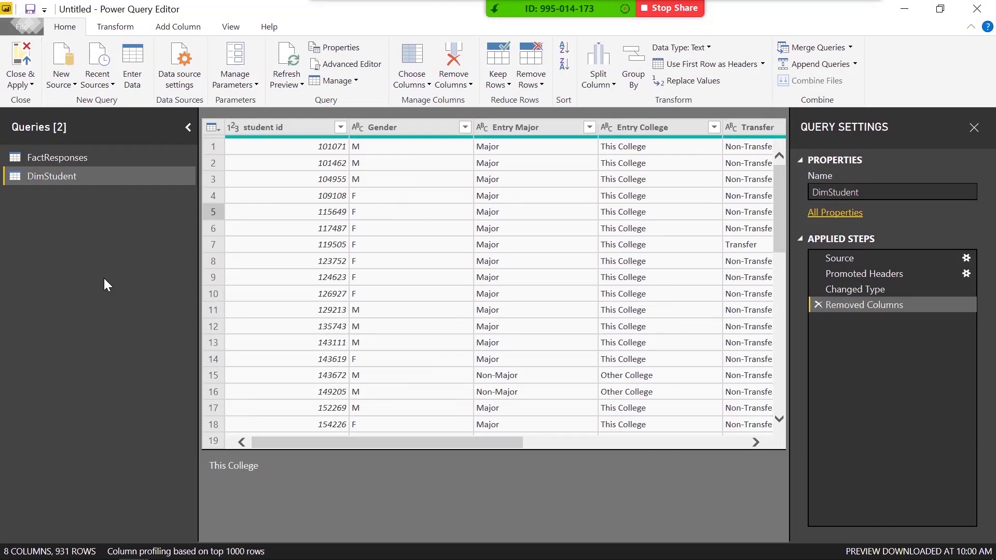
# Apply the query changes to the report and reposition the FactResponses and DimStudent tables side by side in the model diagram
pyautogui.click(26, 57)
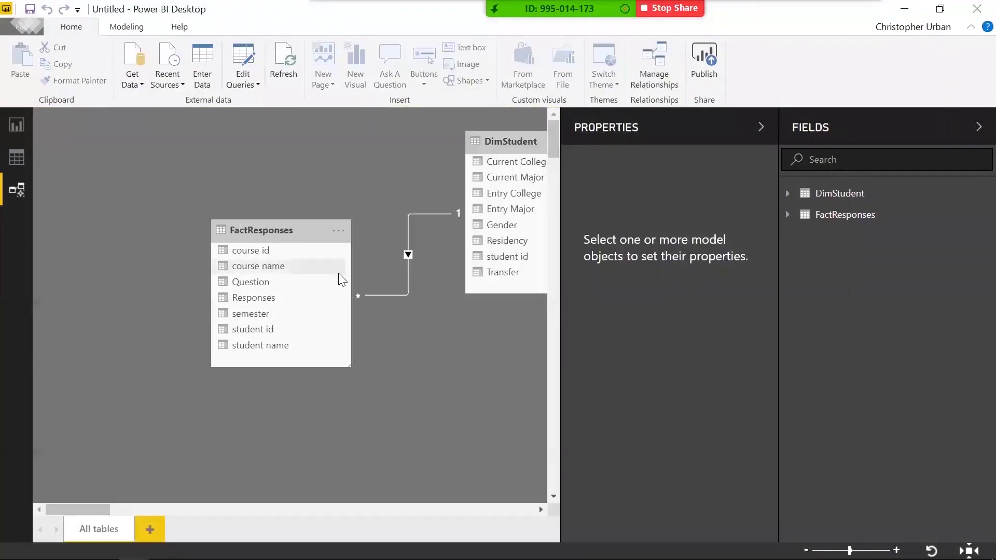
pyautogui.moveTo(290, 252); pyautogui.dragTo(258, 240)
pyautogui.moveTo(481, 143); pyautogui.dragTo(416, 143)
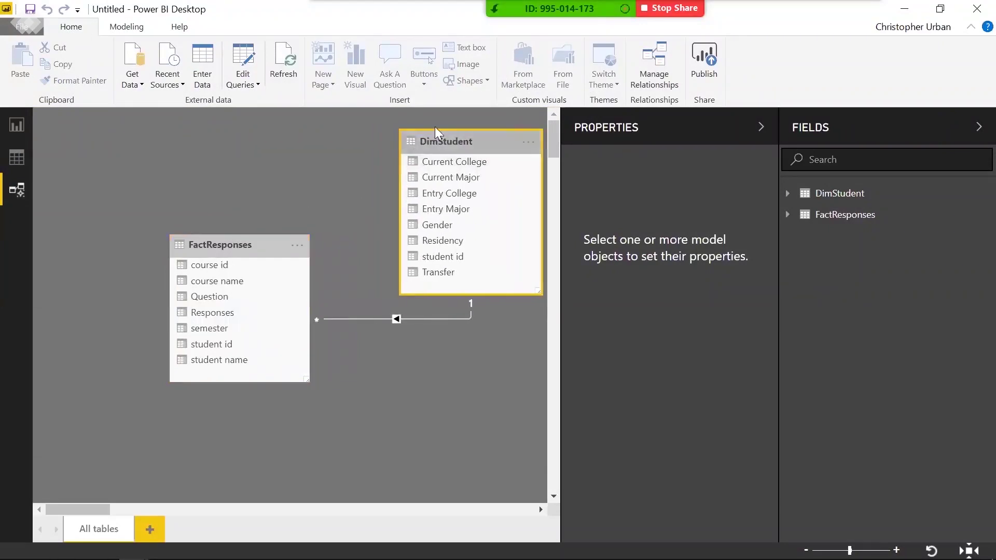
# Inspect the relationship between DimStudent and FactResponses through the student id field in each table
pyautogui.click(435, 318)
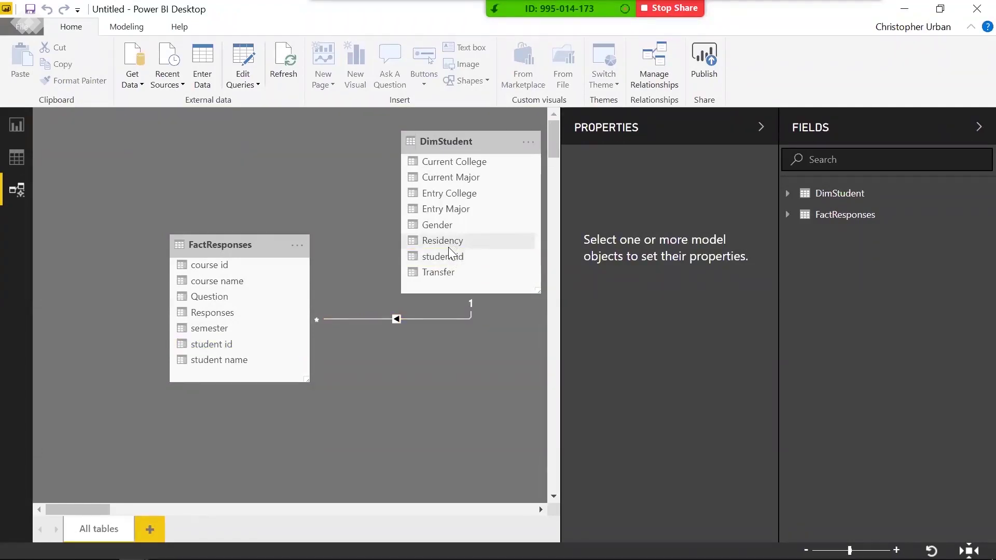
pyautogui.click(460, 260)
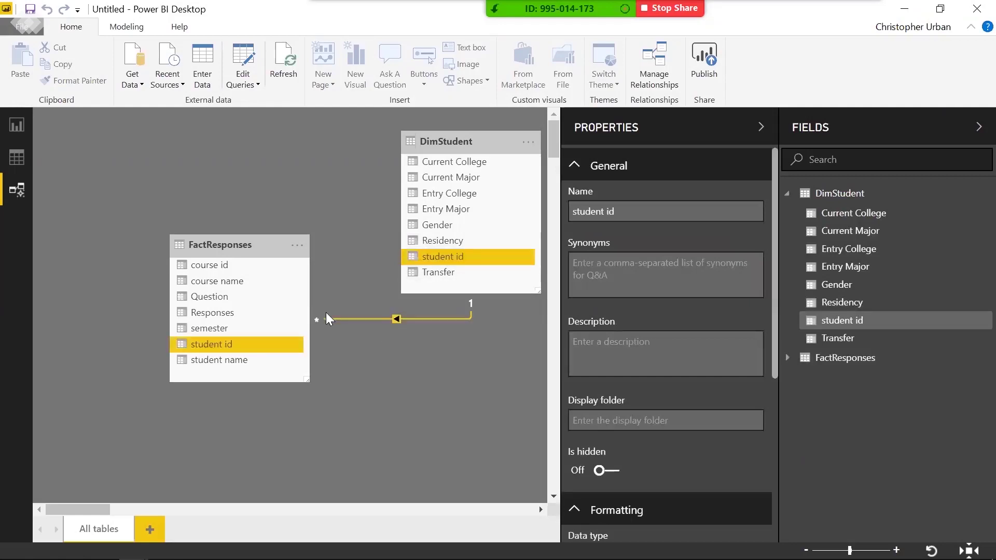
pyautogui.click(228, 344)
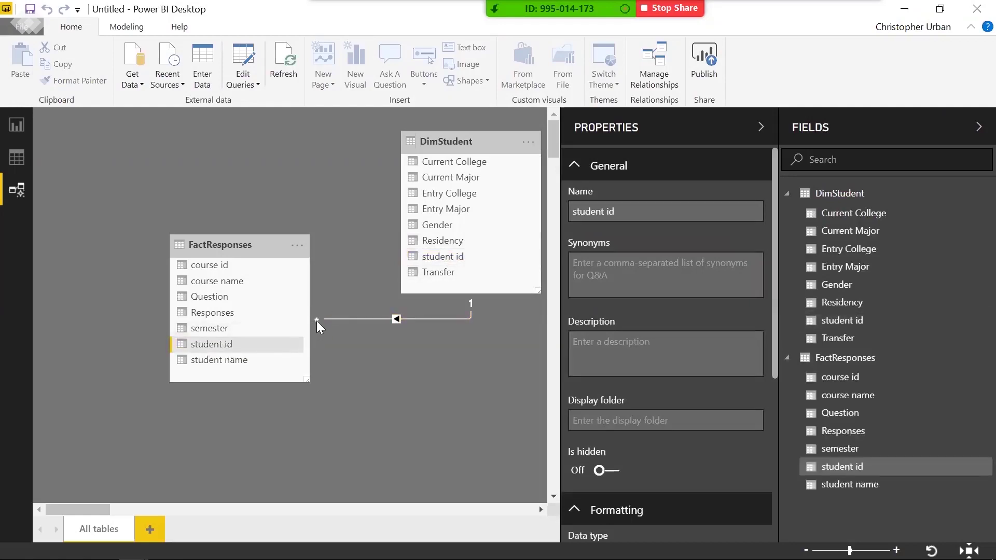
# Move the DimStudent table slightly closer to FactResponses and collapse the model properties to widen the diagram
pyautogui.moveTo(413, 148); pyautogui.dragTo(385, 149)
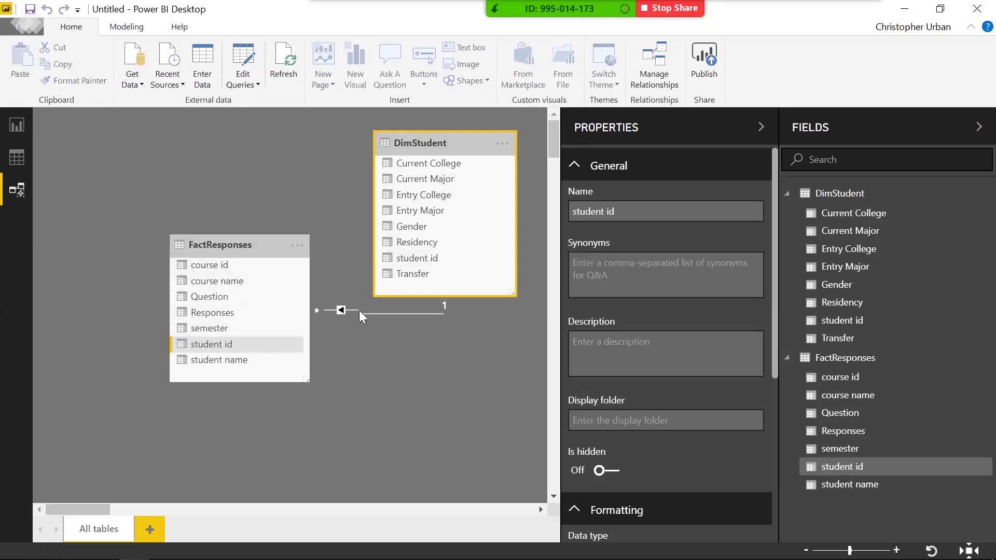
pyautogui.click(329, 356)
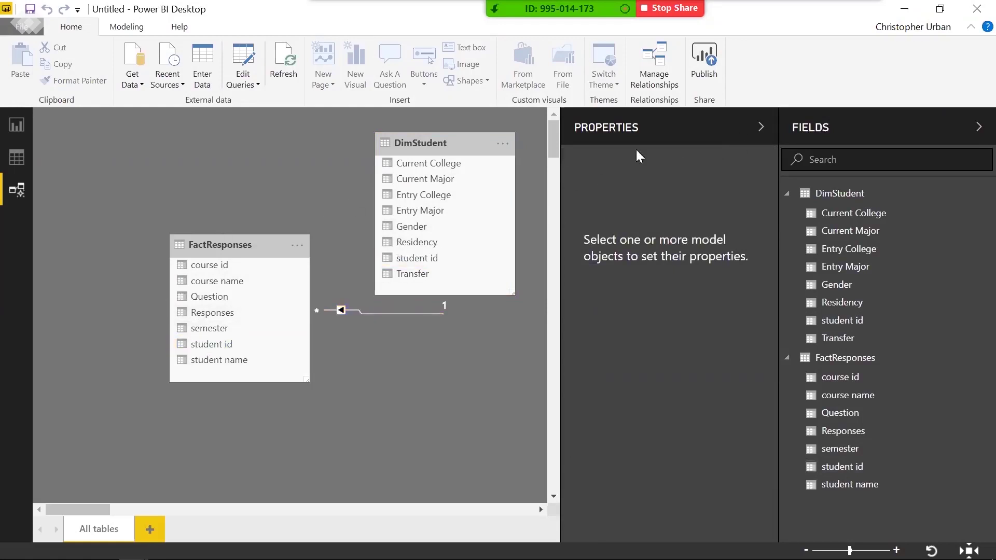
pyautogui.click(760, 128)
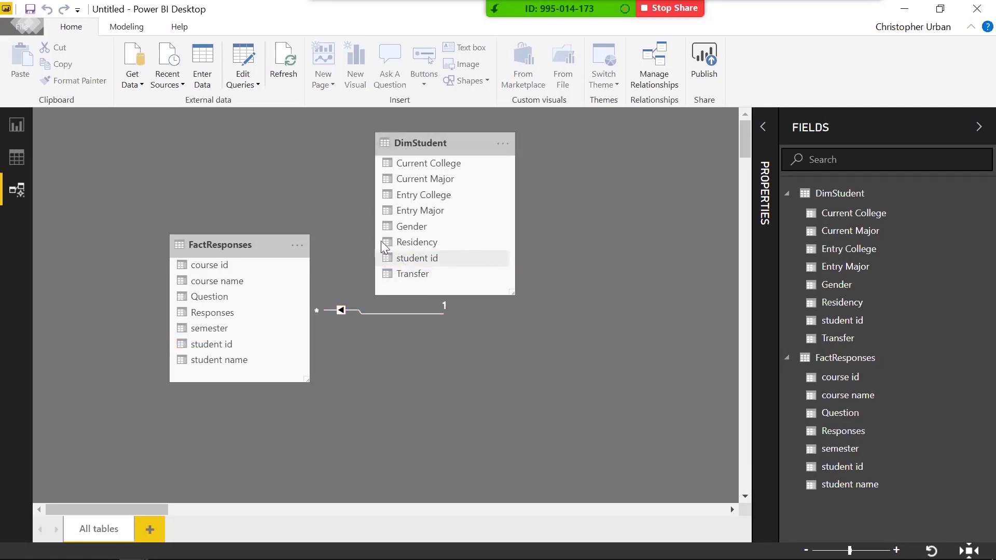
# Reopen the query editor and import the Courses CSV file from Source Files as a new query
pyautogui.click(241, 65)
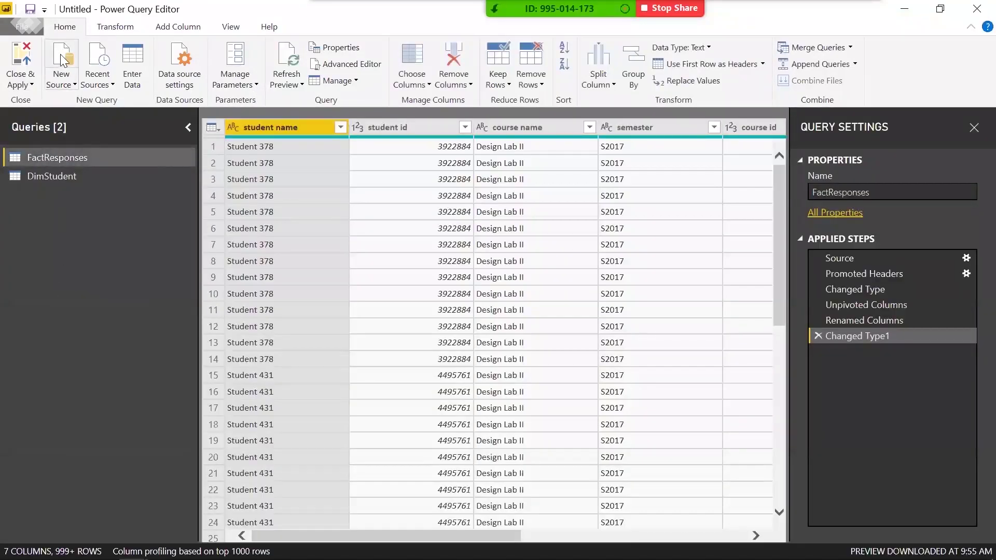
pyautogui.click(60, 54)
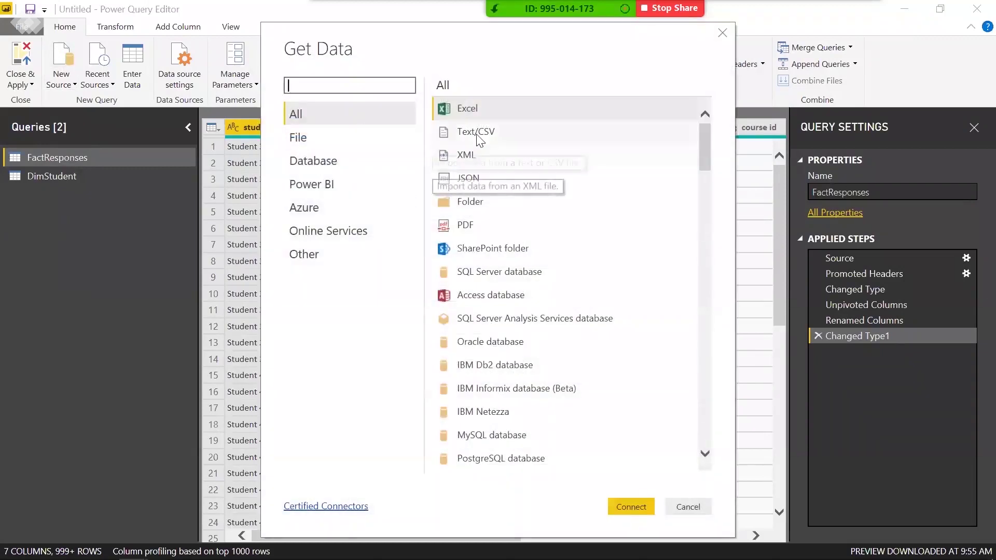
pyautogui.click(623, 501)
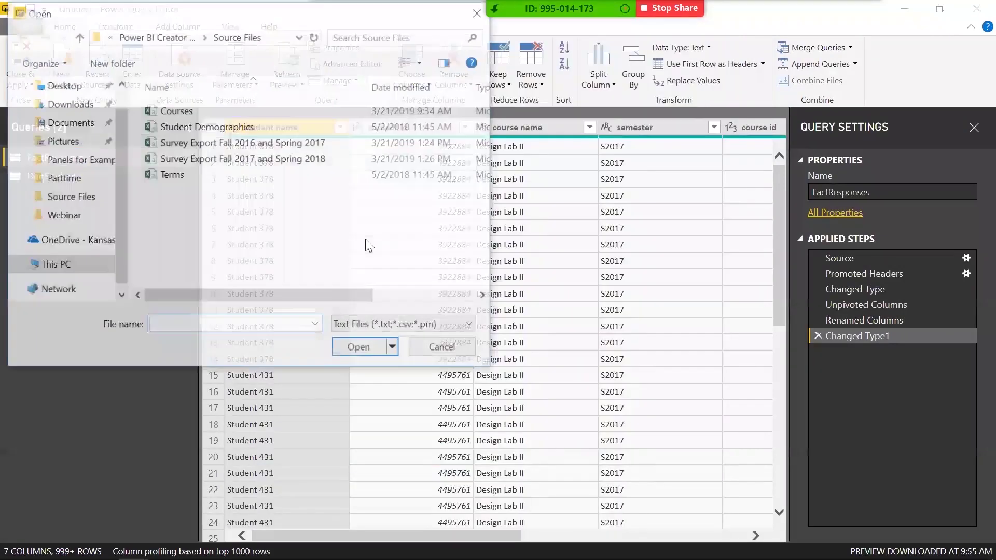
pyautogui.click(191, 111)
pyautogui.click(365, 351)
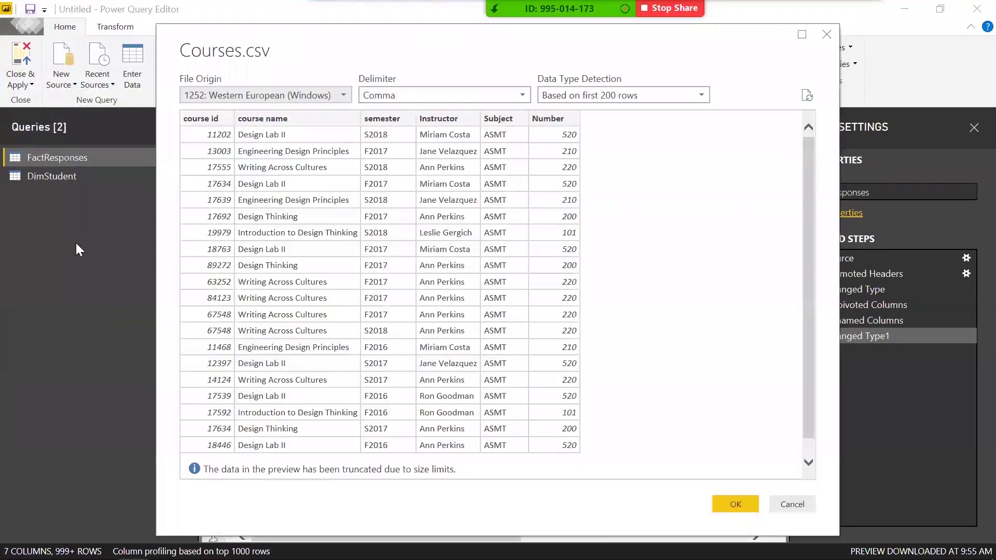
pyautogui.click(733, 504)
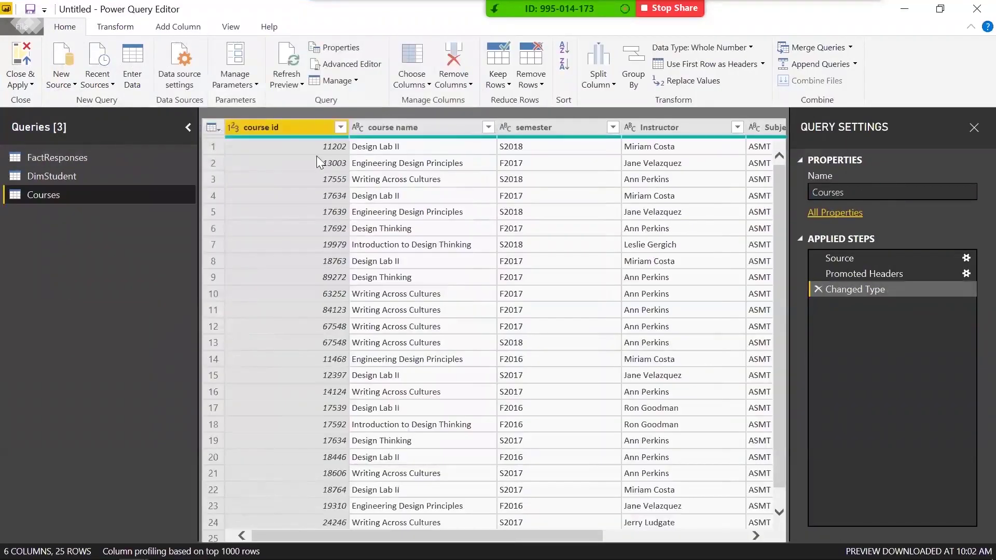
# Review the columns of the Courses query through Number and rename the query as DimCourse
pyautogui.moveTo(503, 555)
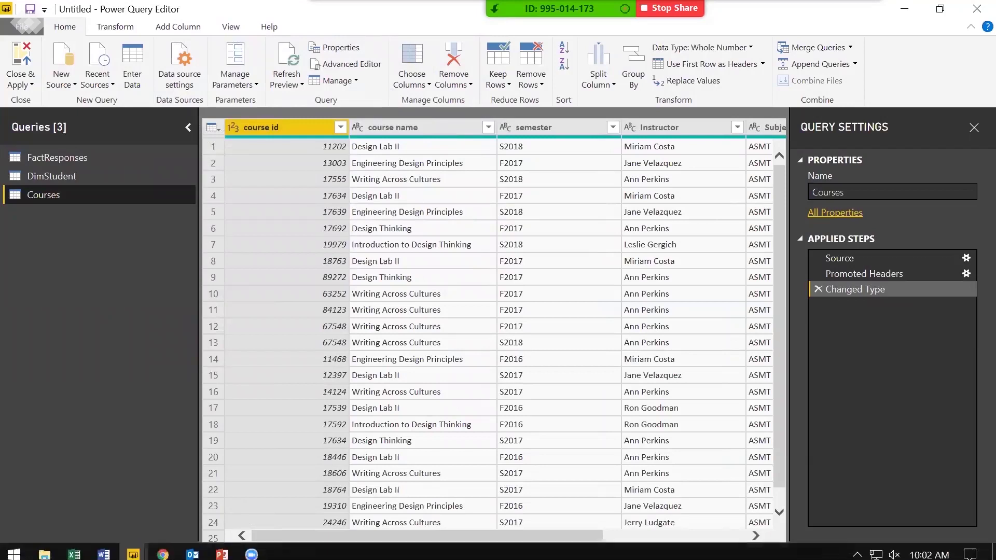
pyautogui.hscroll(5, 311, 218)
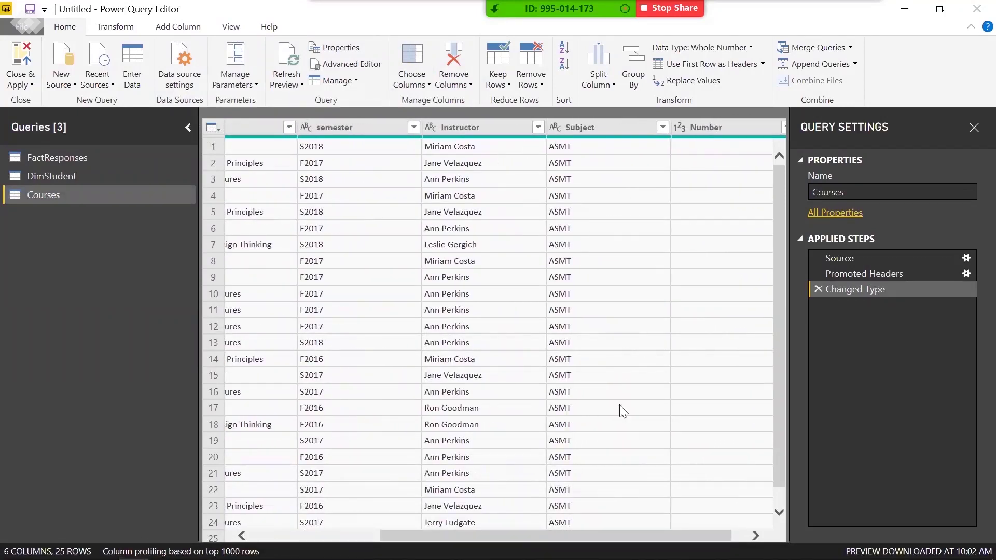
pyautogui.hscroll(1, 672, 527)
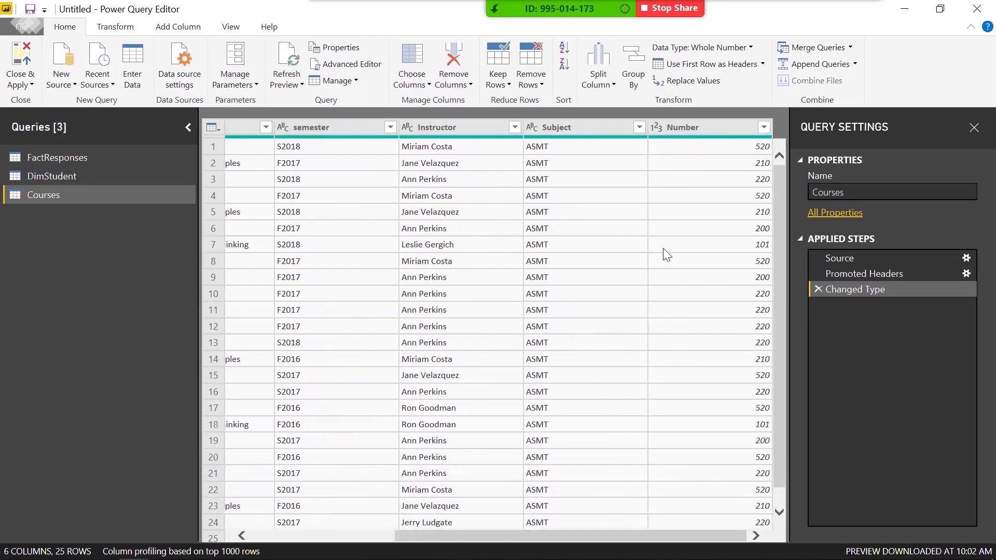
pyautogui.click(851, 195)
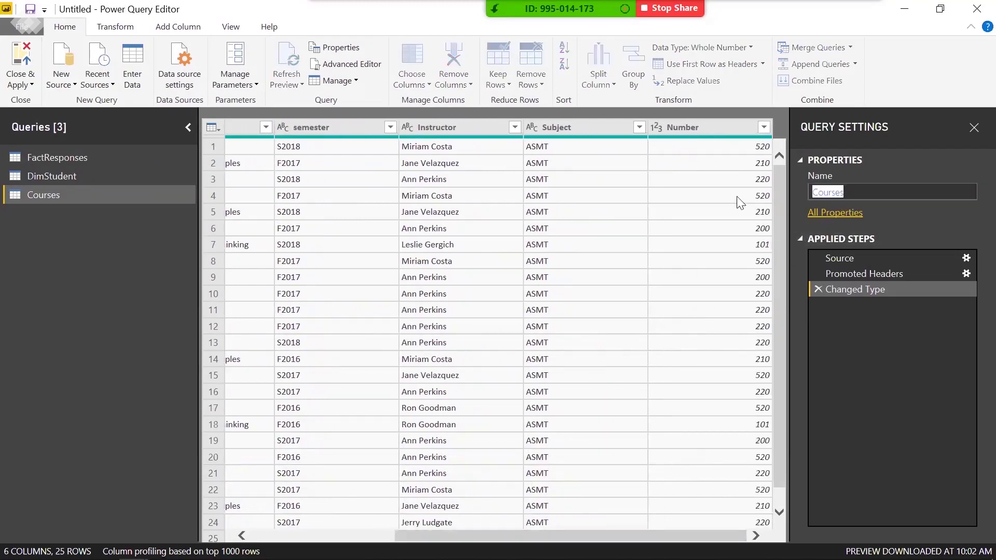
pyautogui.write('DimCourse')
pyautogui.press('Return')
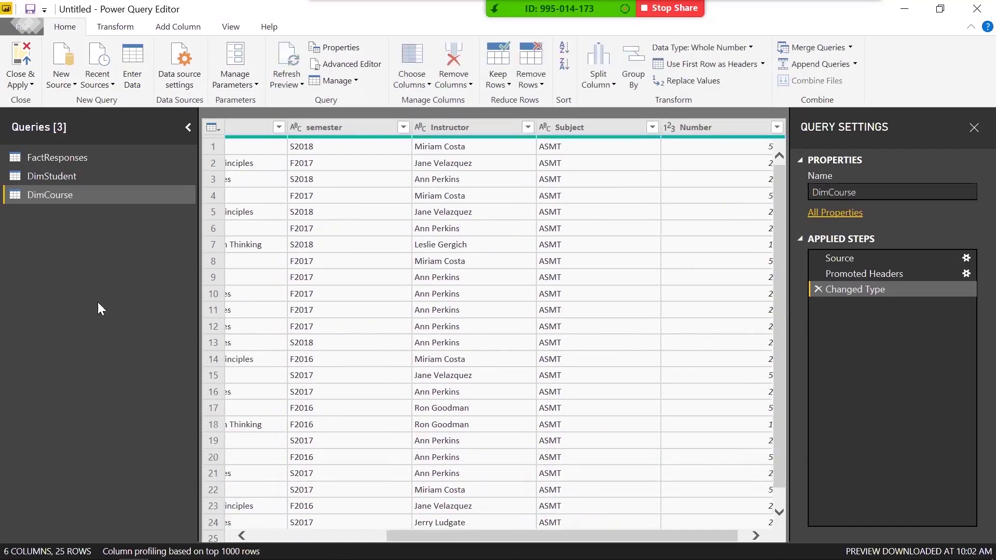
# Import the Terms CSV file from Source Files as a new query
pyautogui.click(65, 61)
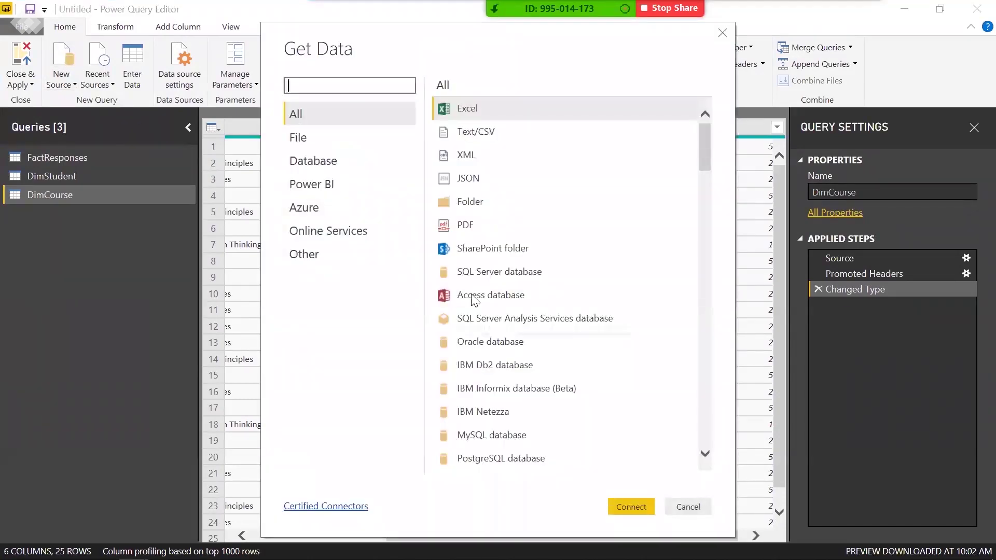
pyautogui.doubleClick(461, 130)
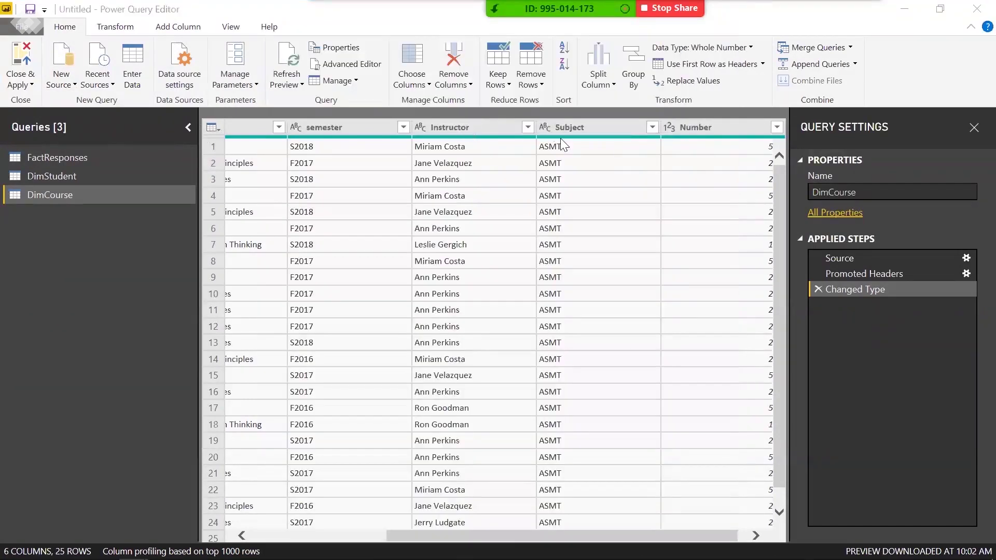
pyautogui.click(204, 175)
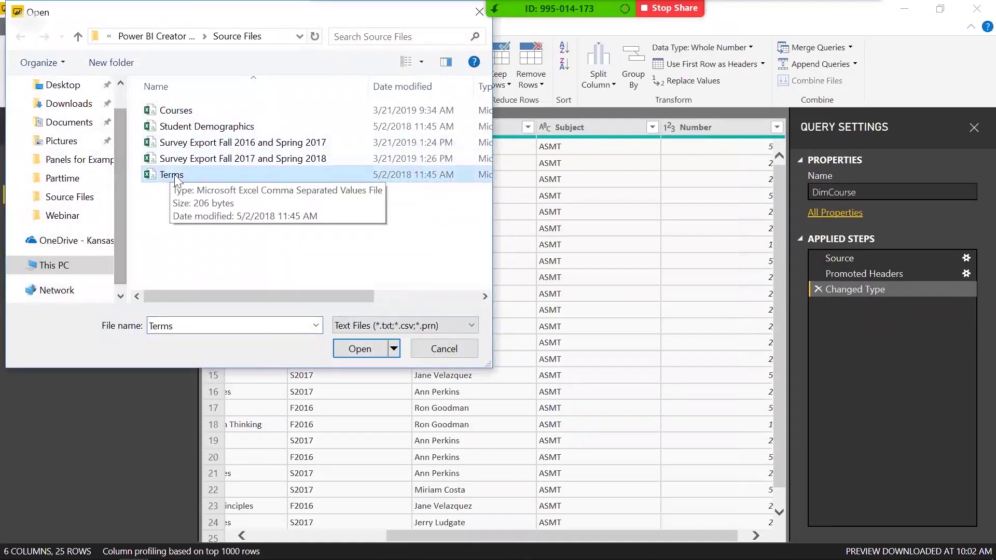
pyautogui.click(356, 353)
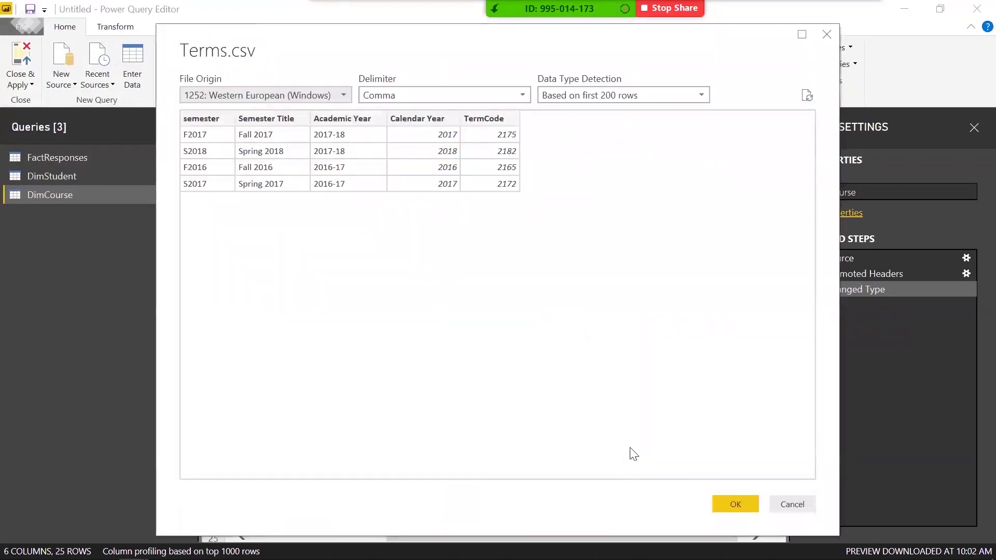
pyautogui.click(739, 506)
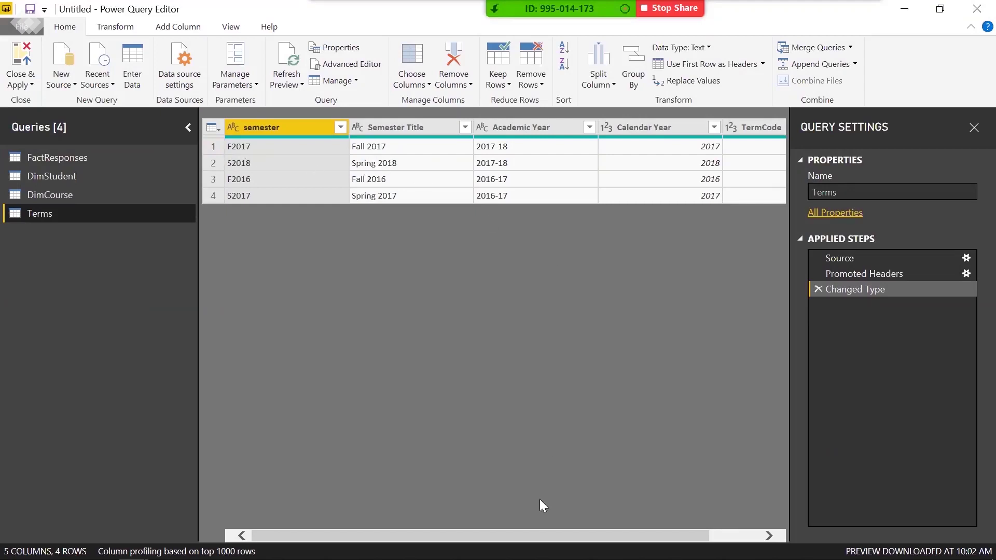
# Review the columns of the Terms query through TermCode and rename the query as DimTerm
pyautogui.moveTo(588, 534); pyautogui.dragTo(639, 534)
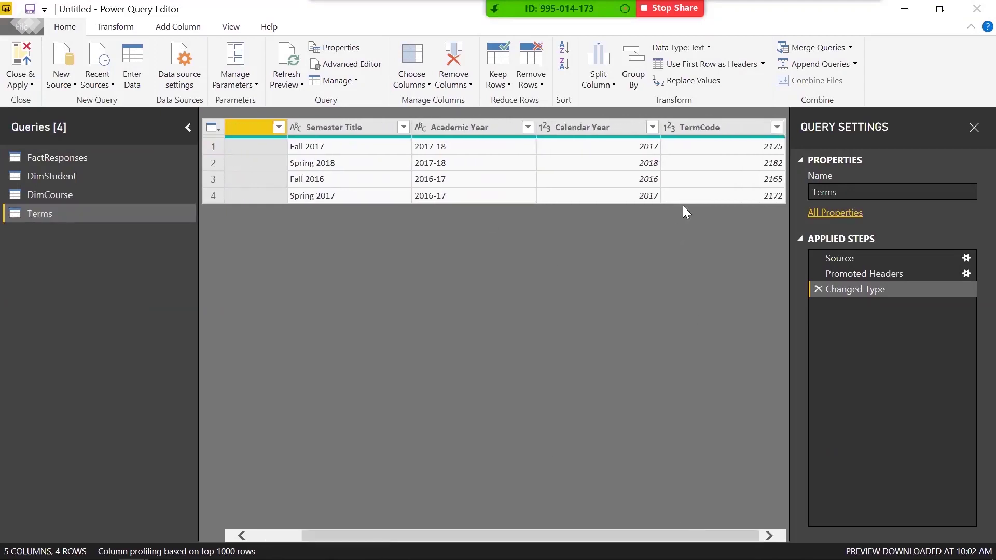
pyautogui.click(580, 146)
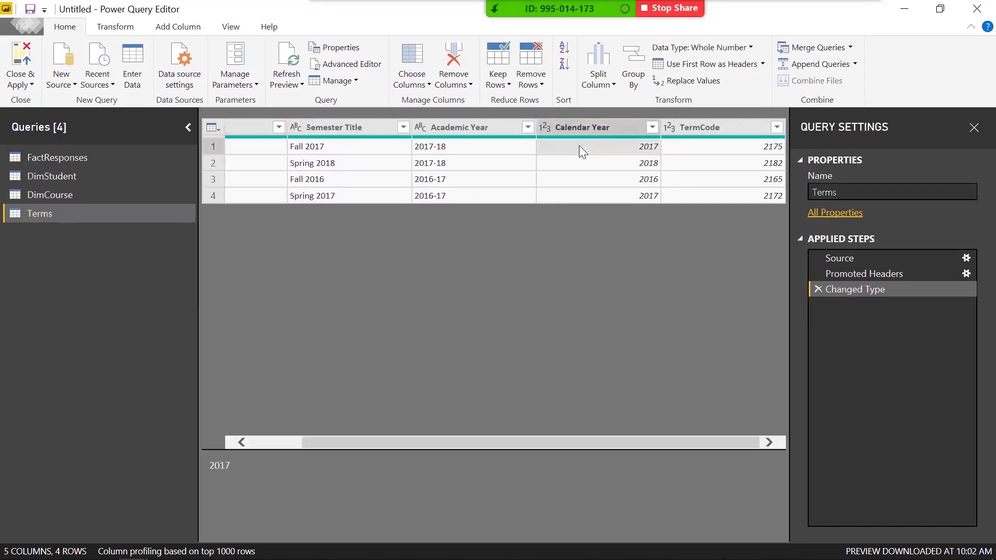
pyautogui.click(488, 145)
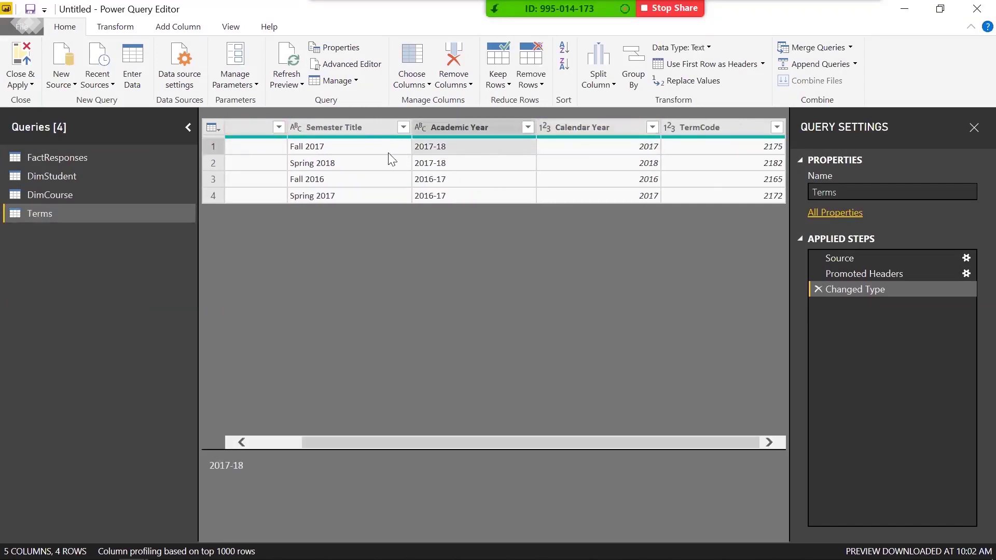
pyautogui.click(913, 193)
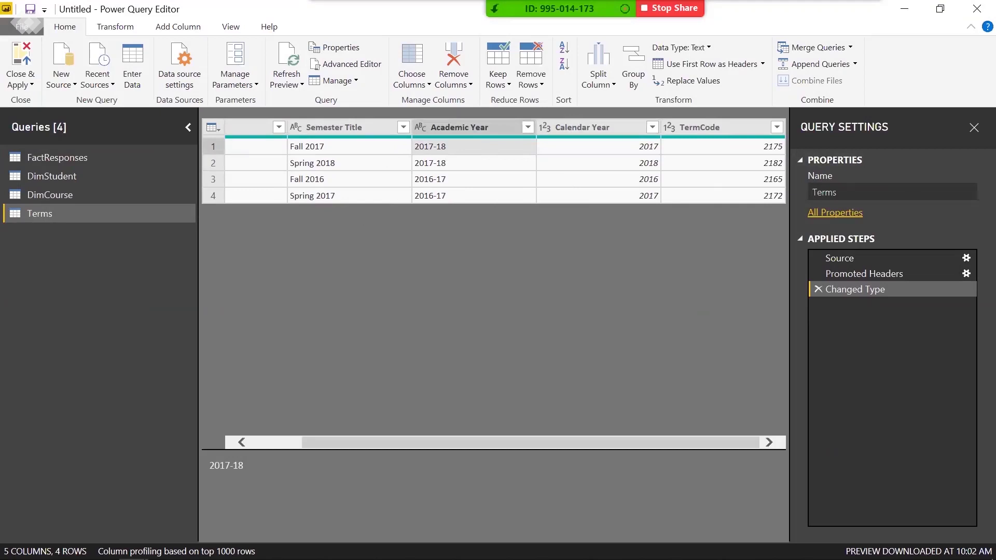
pyautogui.write('DimTerm')
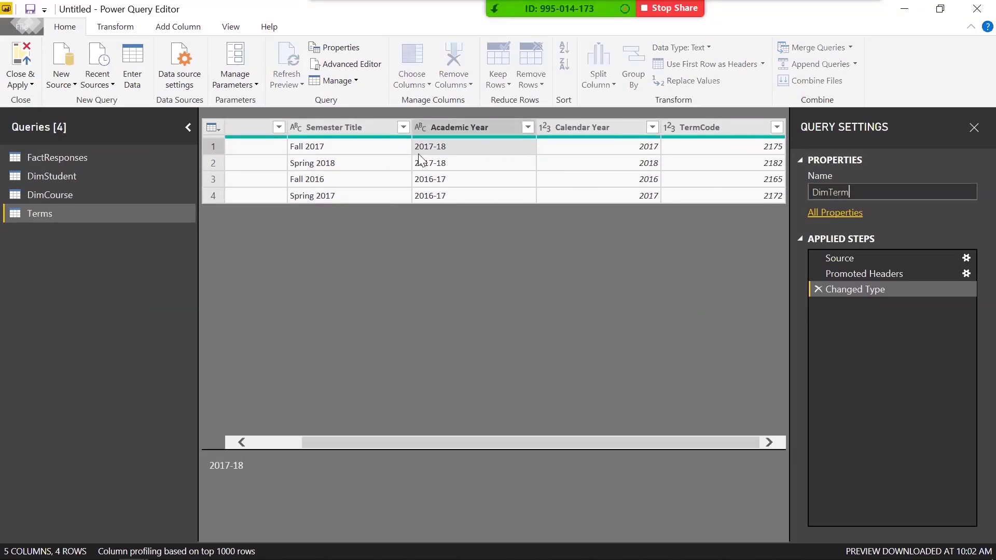
pyautogui.press('Return')
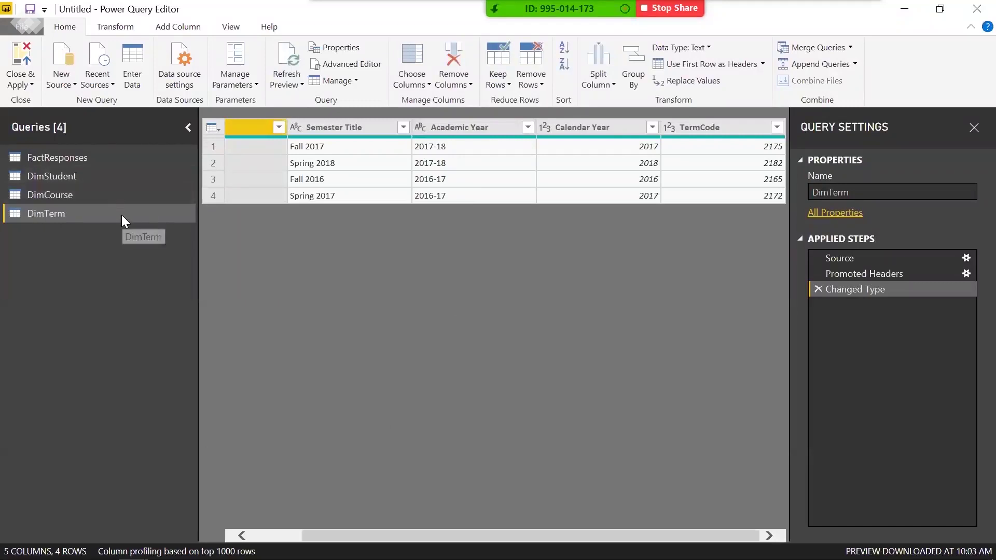
# Apply the query changes and arrange the DimCourse and DimTerm tables near FactResponses and DimStudent in the model diagram
pyautogui.moveTo(423, 534)
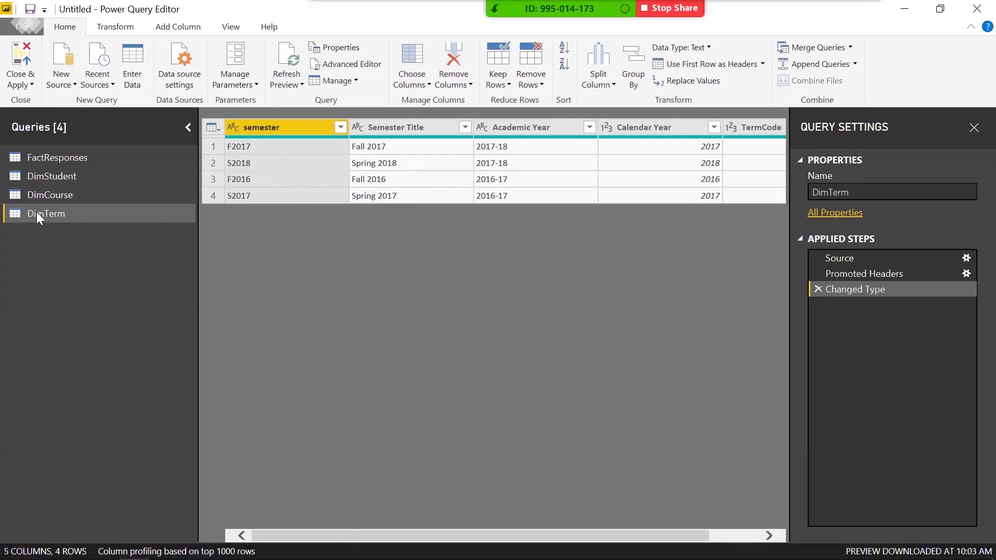
pyautogui.click(22, 65)
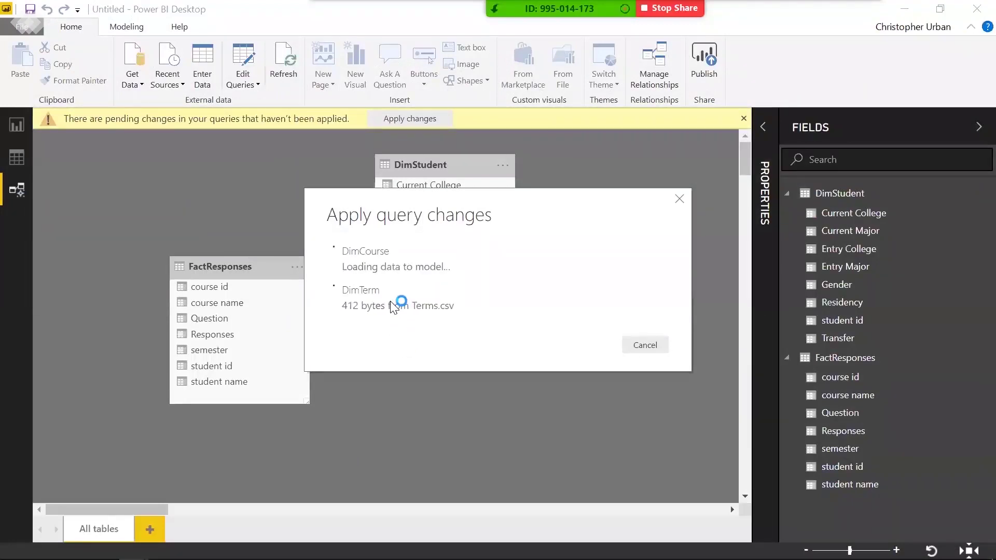
pyautogui.moveTo(624, 148); pyautogui.dragTo(373, 379)
pyautogui.moveTo(167, 506); pyautogui.dragTo(251, 509)
pyautogui.moveTo(399, 276); pyautogui.dragTo(49, 283)
pyautogui.moveTo(239, 511); pyautogui.dragTo(157, 511)
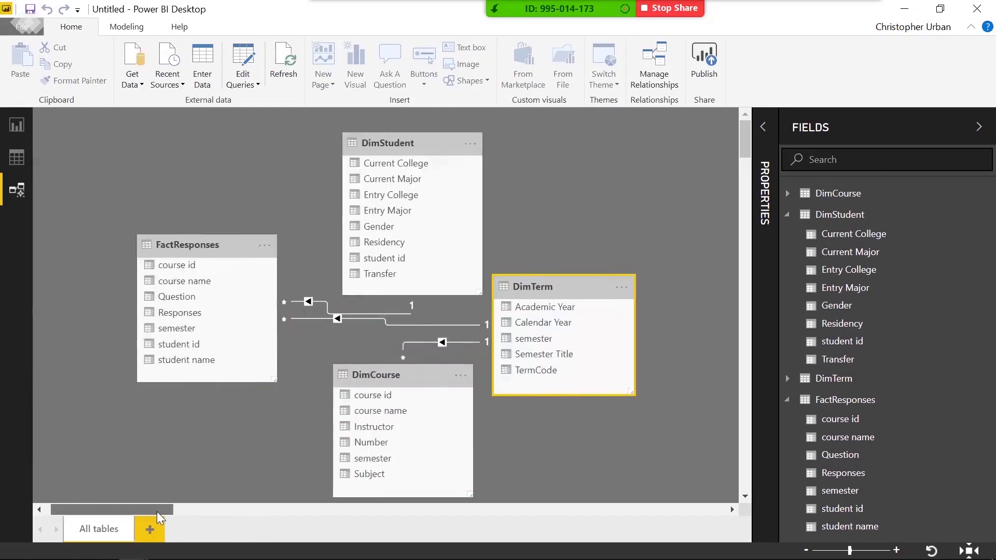
pyautogui.moveTo(490, 375); pyautogui.dragTo(461, 396)
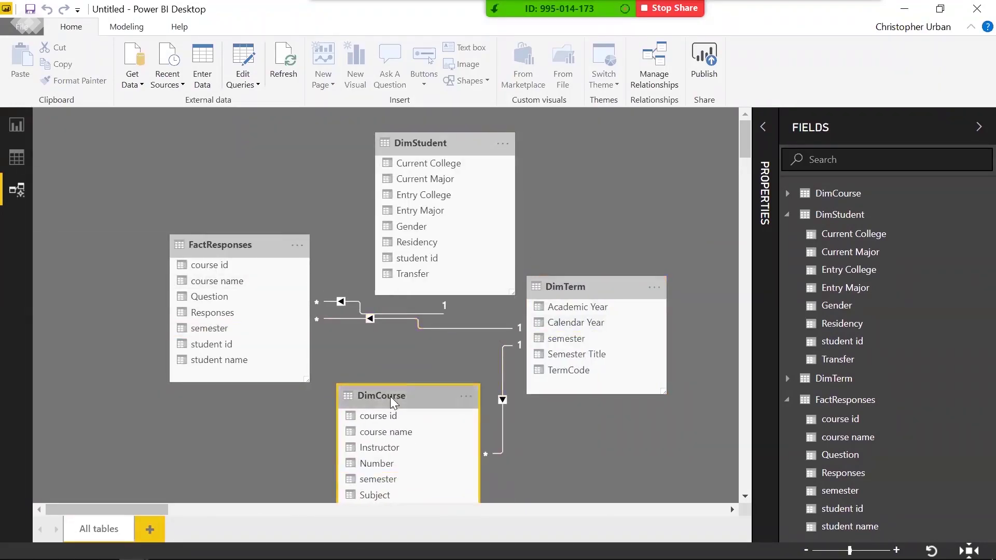
pyautogui.click(394, 368)
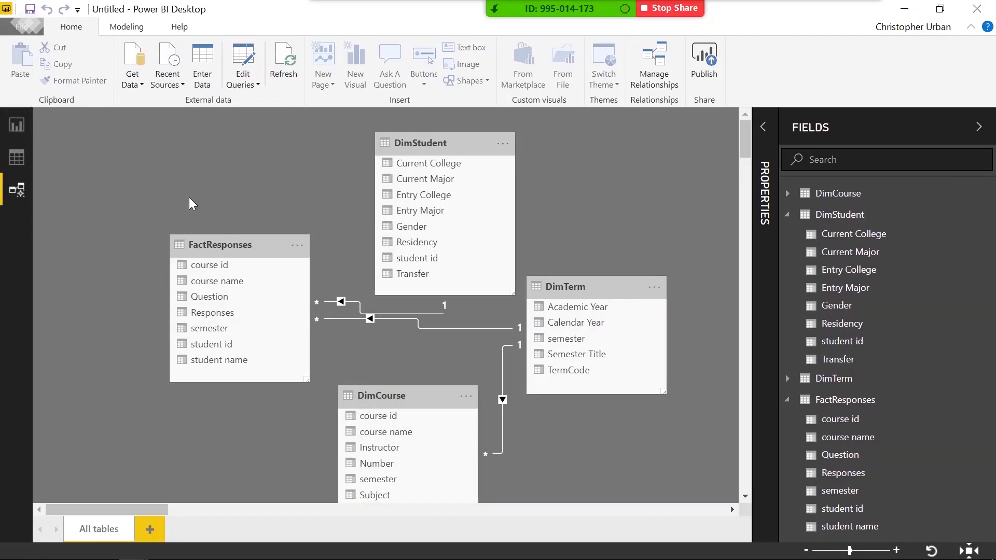
# Reopen the query editor and start a manually entered table named DimResponse
pyautogui.click(243, 47)
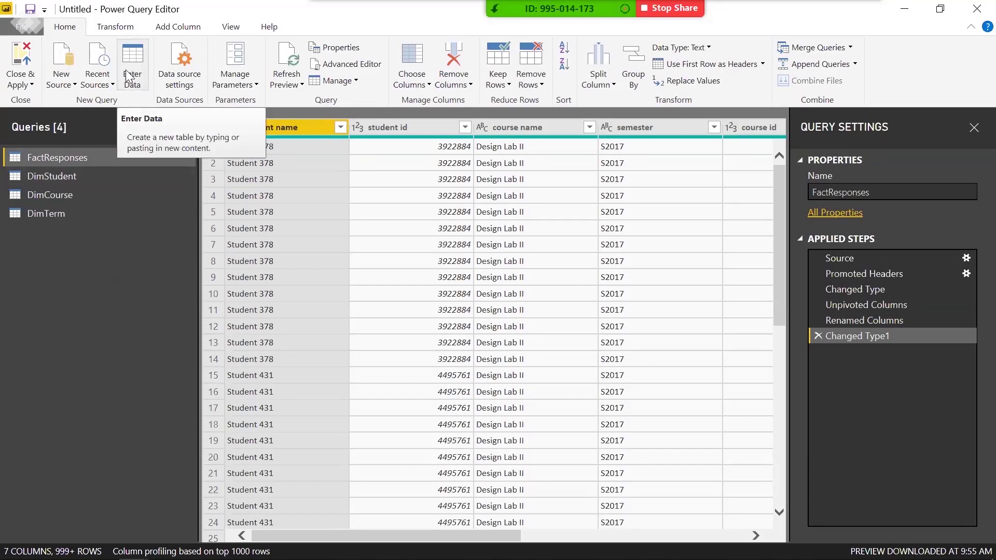
pyautogui.click(141, 73)
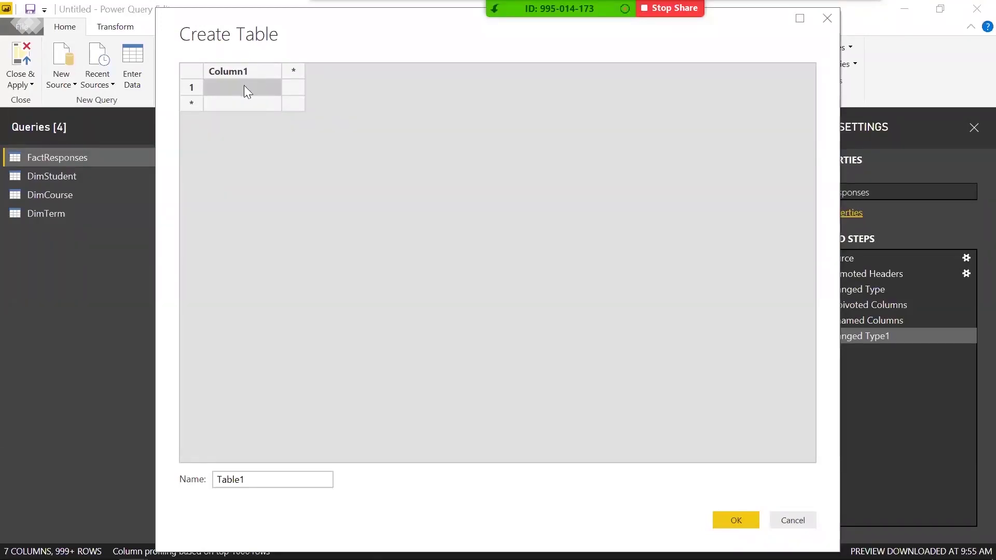
pyautogui.moveTo(290, 479); pyautogui.dragTo(196, 468)
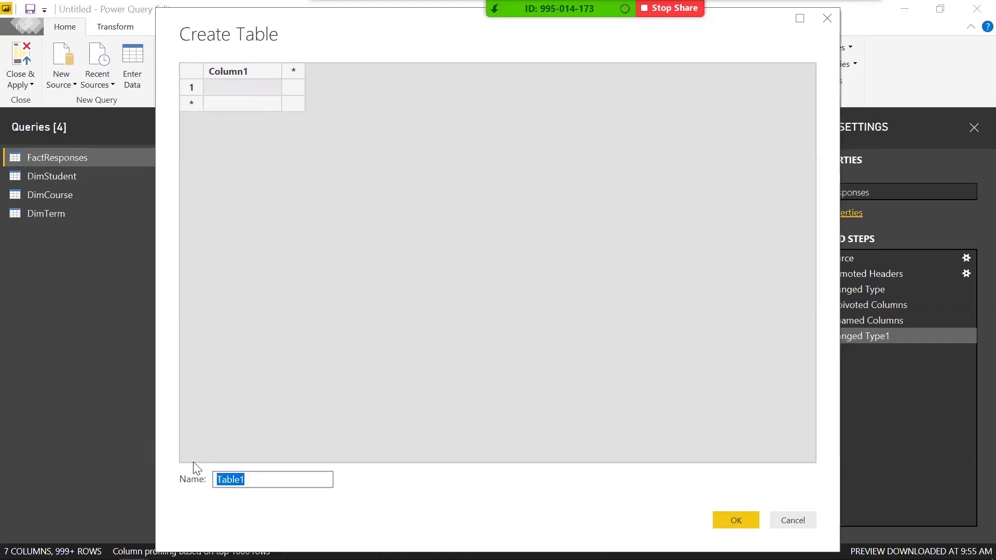
pyautogui.write('DimResponse')
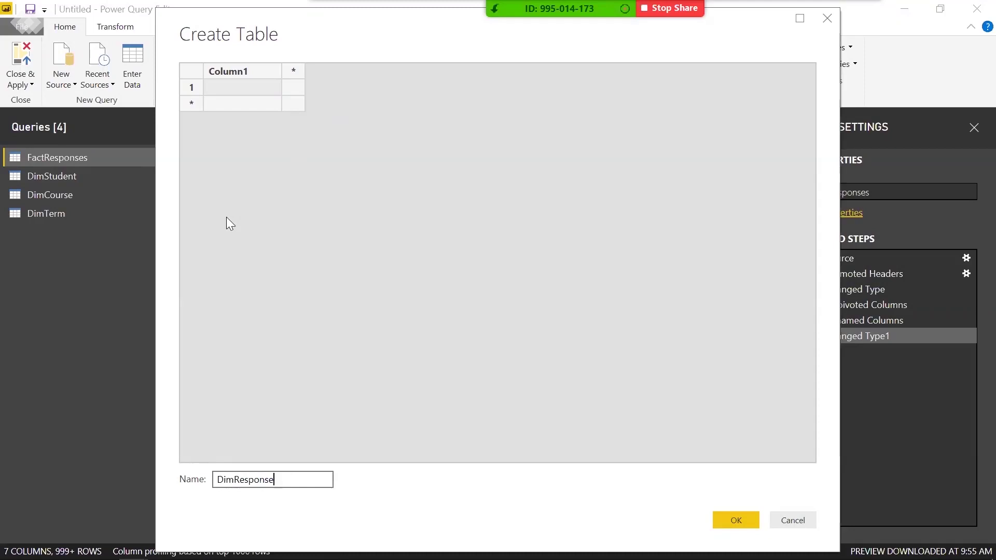
# Name the new table's first column Response and enter the values 1 to 5 in its rows
pyautogui.doubleClick(236, 76)
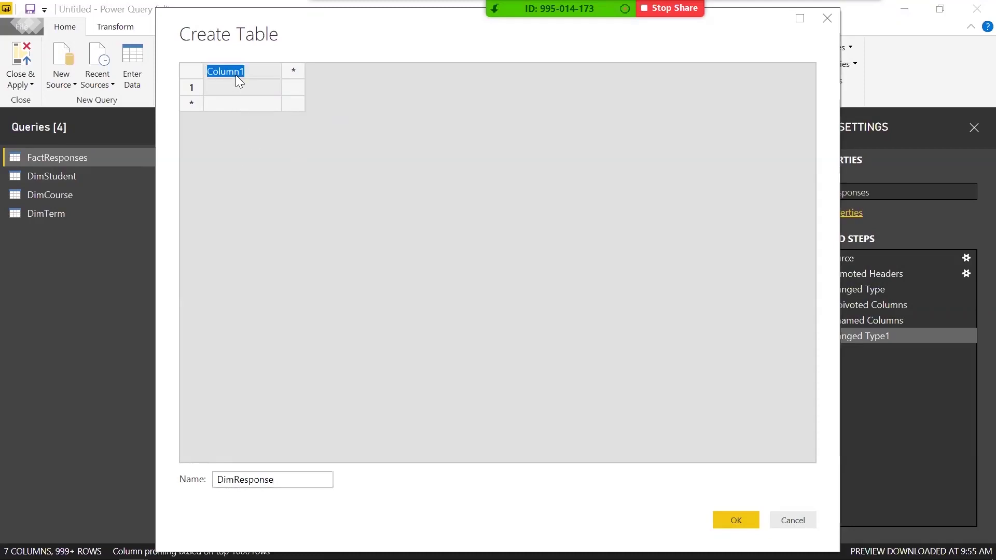
pyautogui.write('Response')
pyautogui.click(249, 81)
pyautogui.write('1')
pyautogui.press('Return')
pyautogui.write('2')
pyautogui.press('Return')
pyautogui.write('3')
pyautogui.press('Return')
pyautogui.write('4')
pyautogui.press('Return')
pyautogui.write('5')
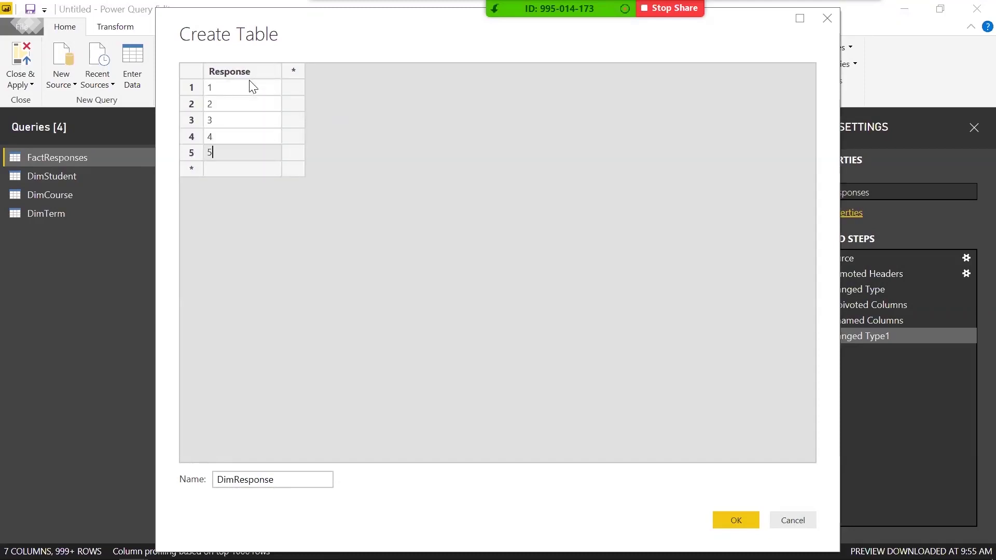
# Add a second column named Response Text to the DimResponse table
pyautogui.click(292, 71)
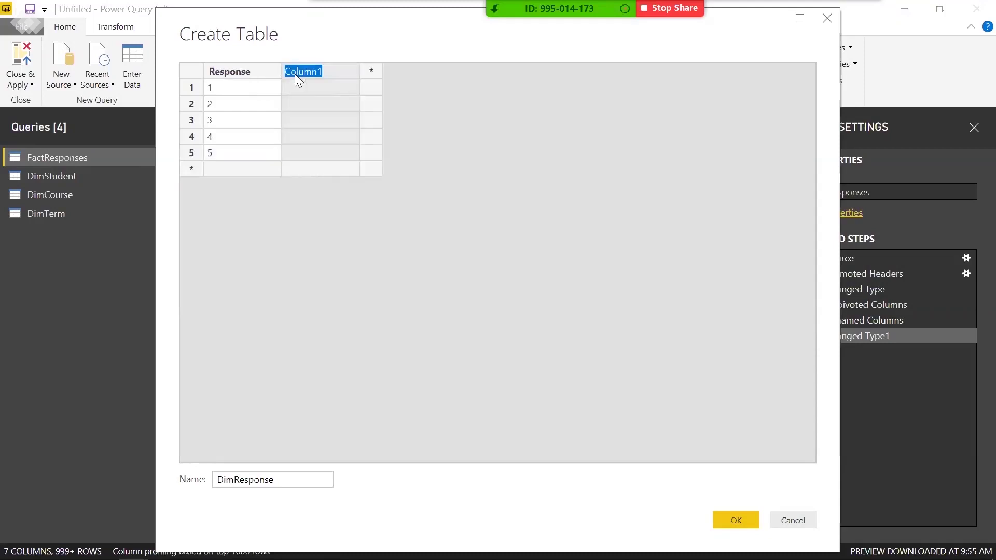
pyautogui.write('Reponse Text')
pyautogui.press('Left')
pyautogui.press('Left')
pyautogui.press('Left')
pyautogui.press('Left')
pyautogui.press('Left')
pyautogui.press('Left')
pyautogui.write('s')
pyautogui.press('Return')
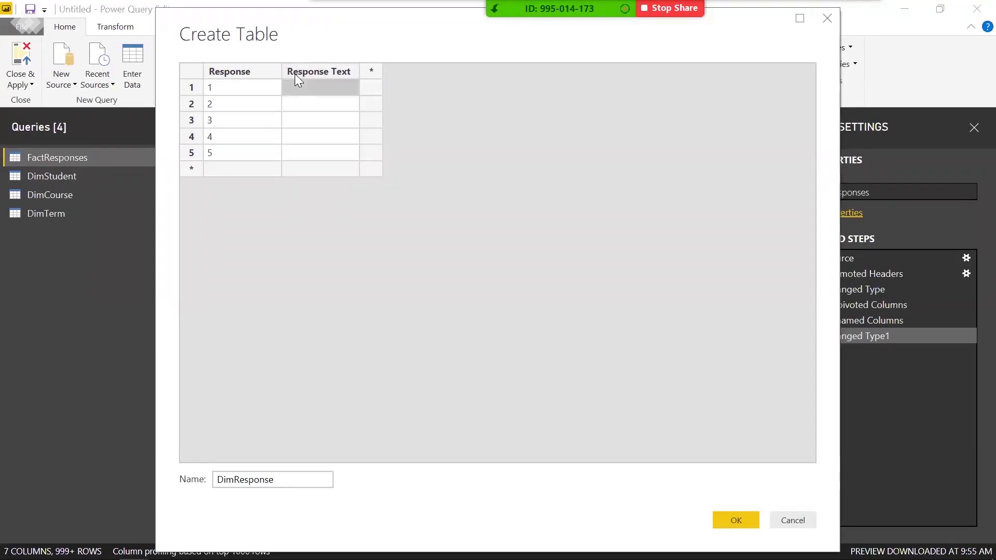
# Fill the five Response Text rows with Very Low, Low, Mdium, High and Very High
pyautogui.write('Very Low')
pyautogui.press('Return')
pyautogui.write('Low')
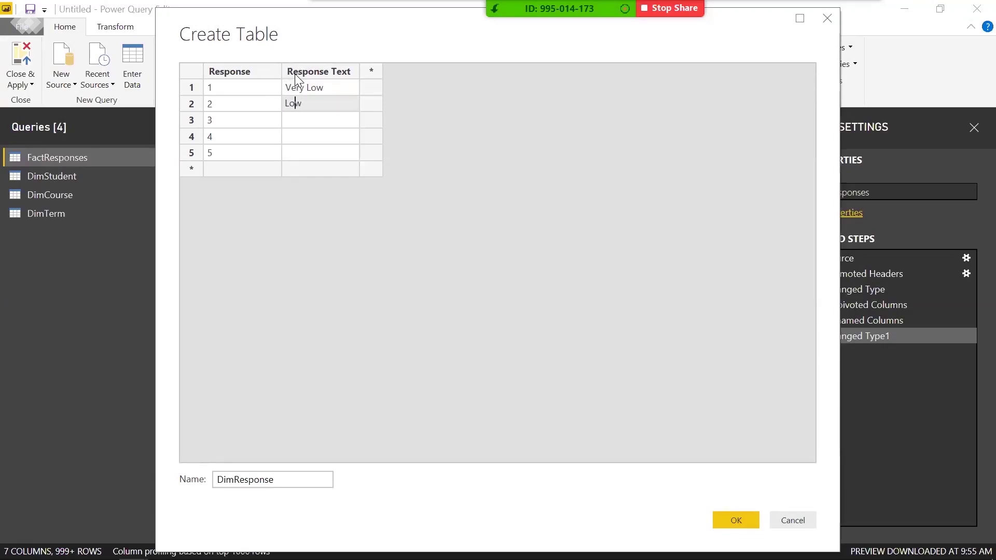
pyautogui.press('Return')
pyautogui.write('Mdium')
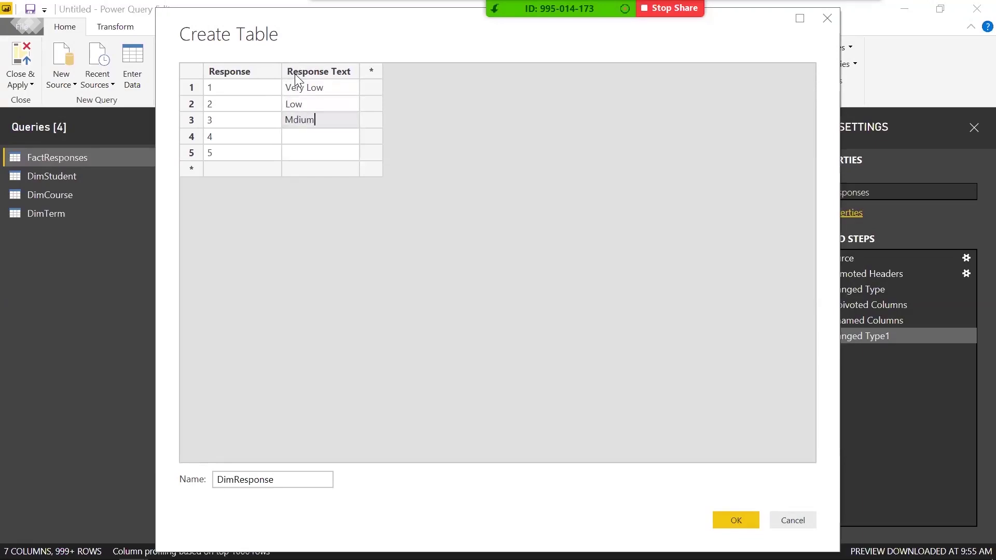
pyautogui.press('Return')
pyautogui.write('High')
pyautogui.press('Return')
pyautogui.write('Very High')
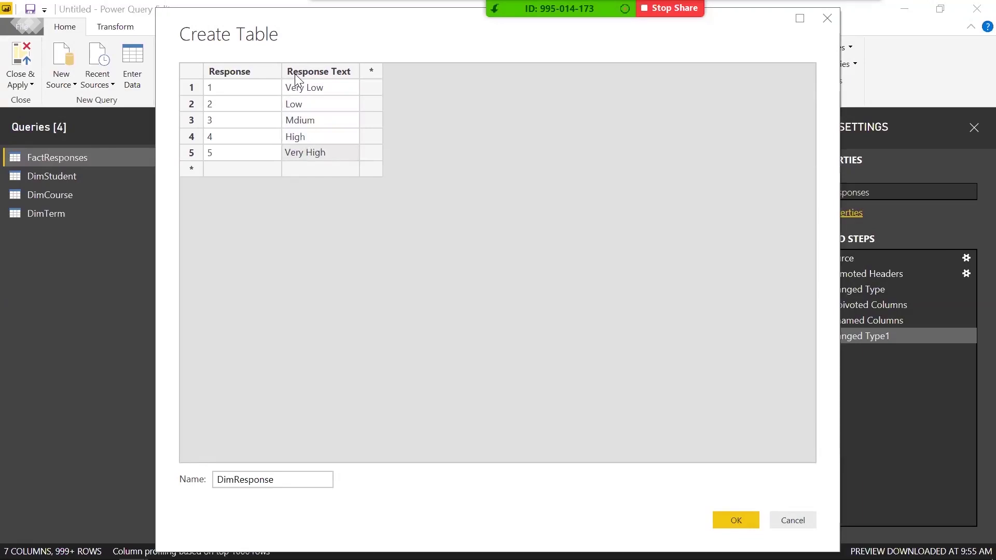
# Add a third column named Response Category to the DimResponse table
pyautogui.click(371, 69)
pyautogui.write('R')
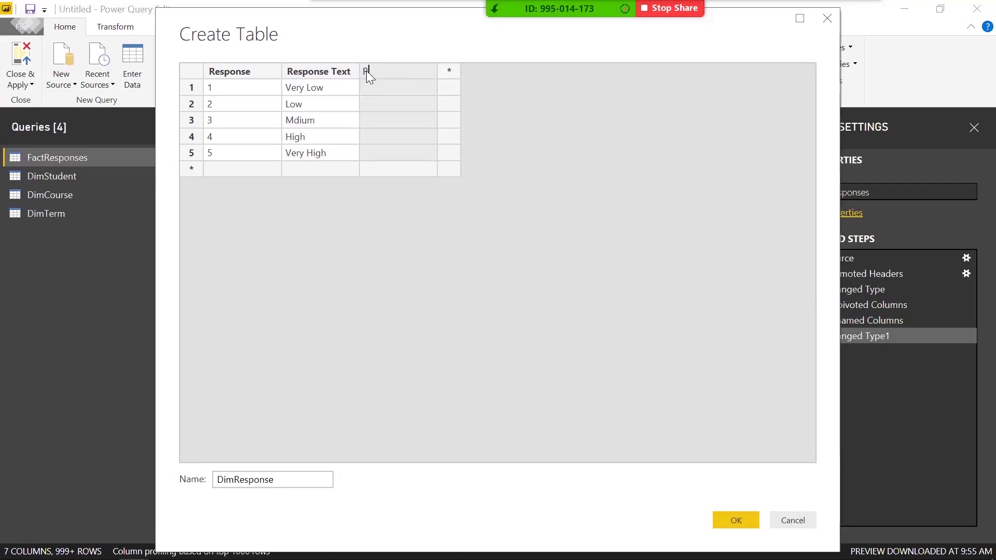
pyautogui.write('Eponsesponse Categ')
pyautogui.write('ory')
pyautogui.press('Return')
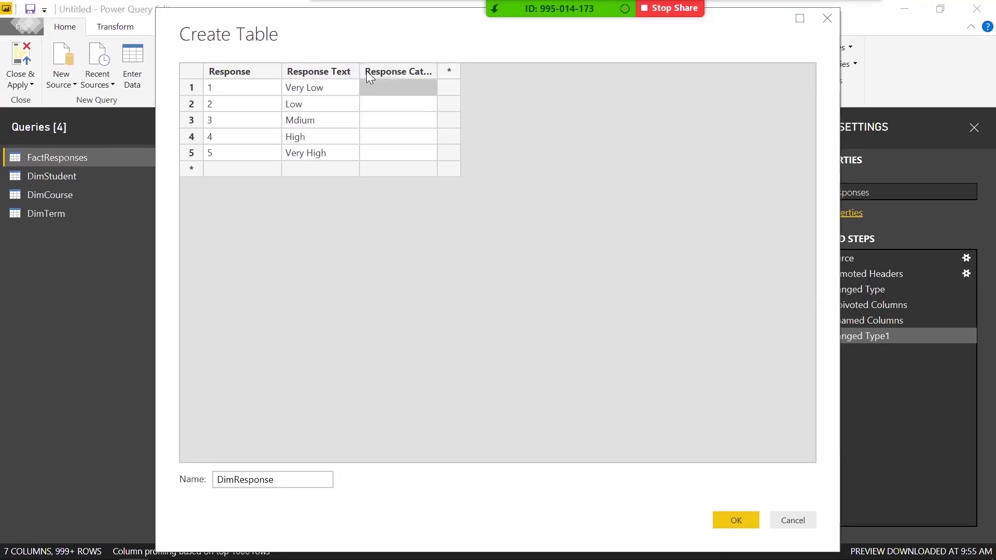
# Fill the five Response Category rows with NEgative, Negative, Neutral, Positive and Positive
pyautogui.write('NEgative')
pyautogui.press('Return')
pyautogui.write('Negative')
pyautogui.press('Return')
pyautogui.write('Neutral')
pyautogui.press('Return')
pyautogui.write('Positive')
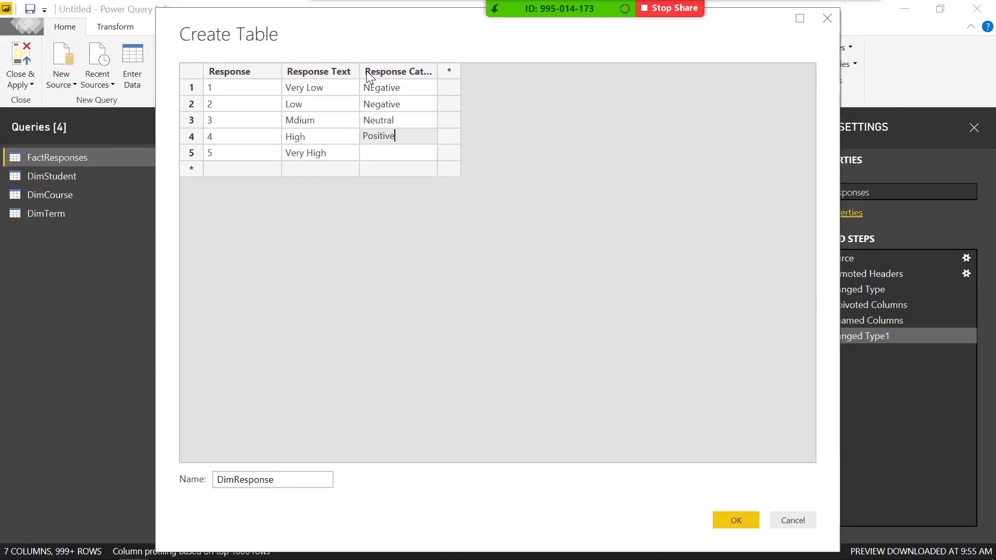
pyautogui.press('Return')
pyautogui.write('Positive')
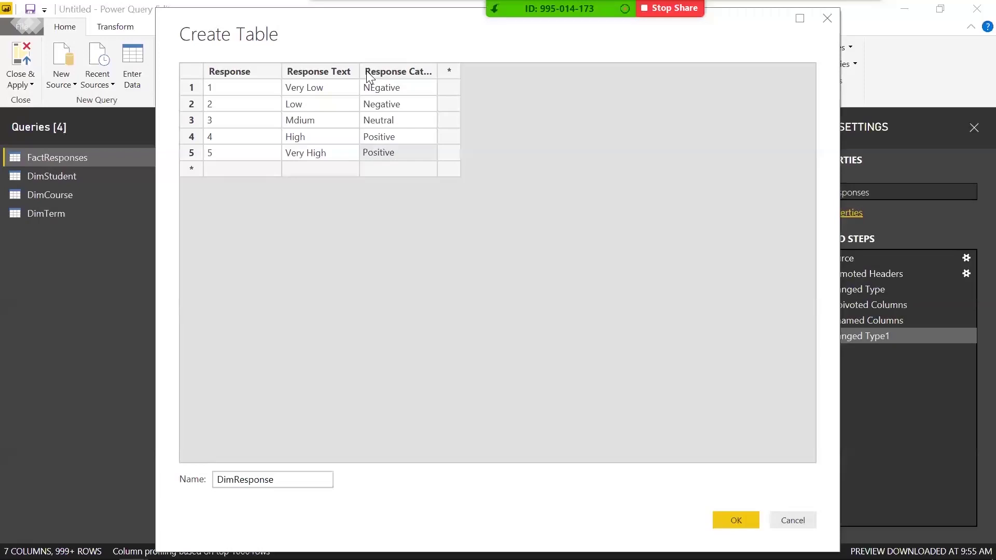
# Correct the first row's response category to Negative and create the DimResponse table
pyautogui.click(374, 84)
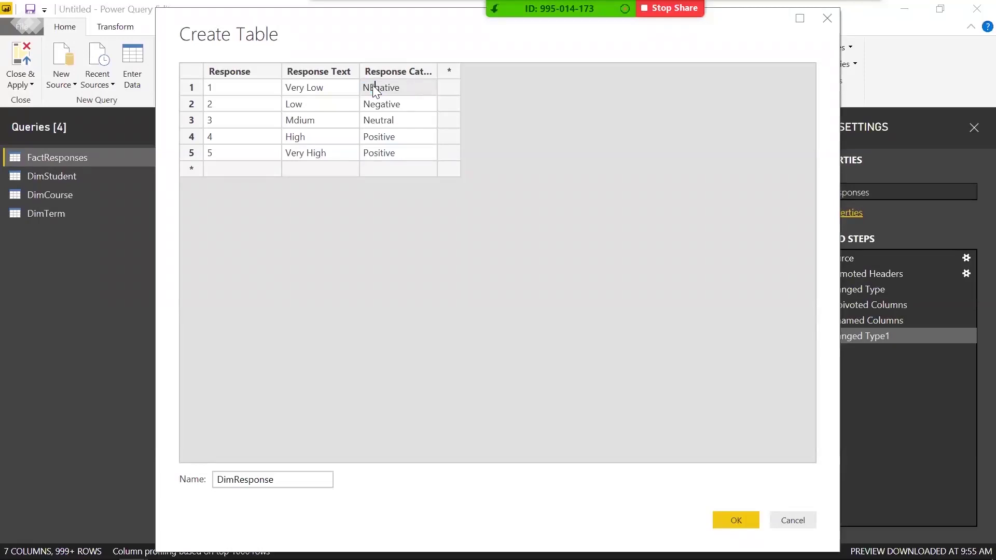
pyautogui.write('e')
pyautogui.moveTo(439, 71); pyautogui.dragTo(464, 71)
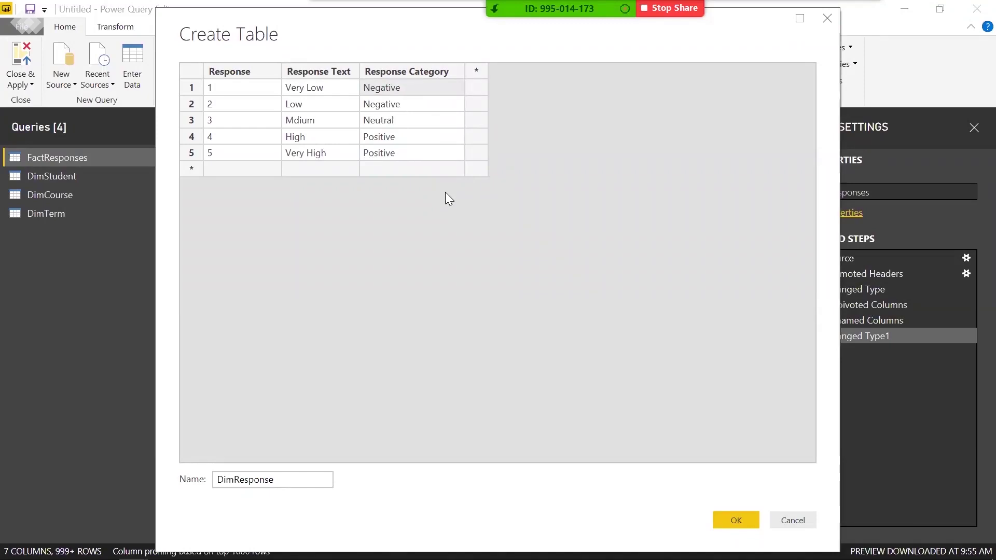
pyautogui.click(742, 513)
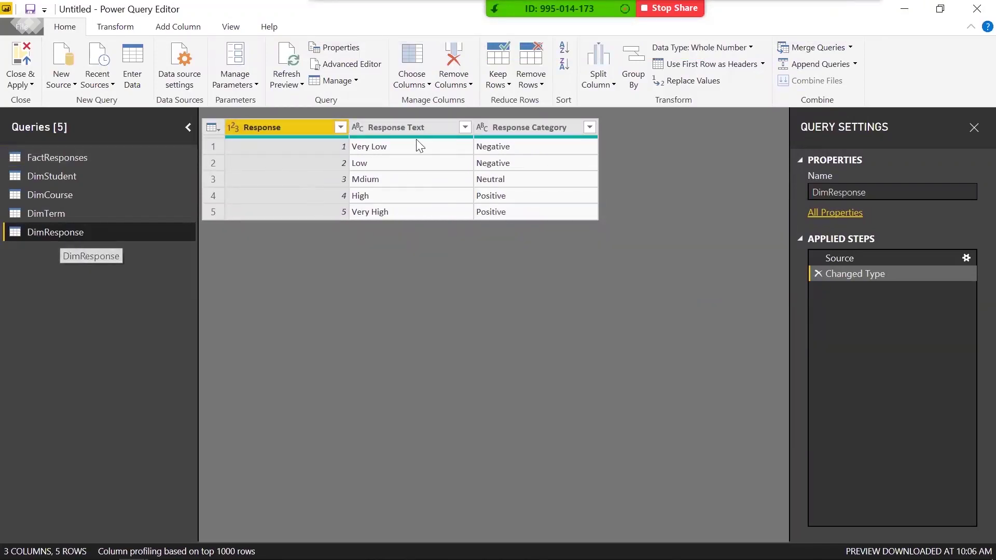
# Edit the DimResponse source table to correct the third response text to Medium, and return to the Changed Type step
pyautogui.click(966, 257)
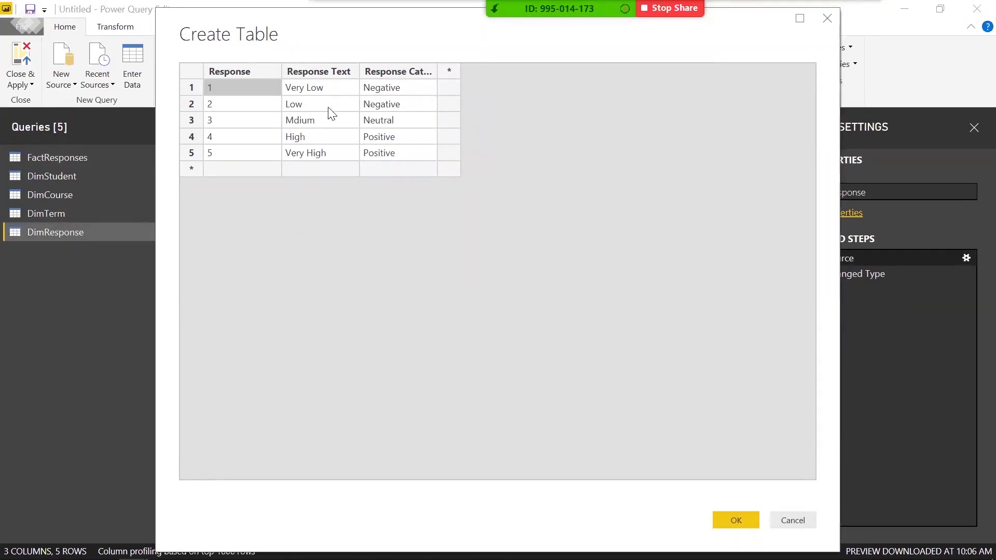
pyautogui.doubleClick(297, 124)
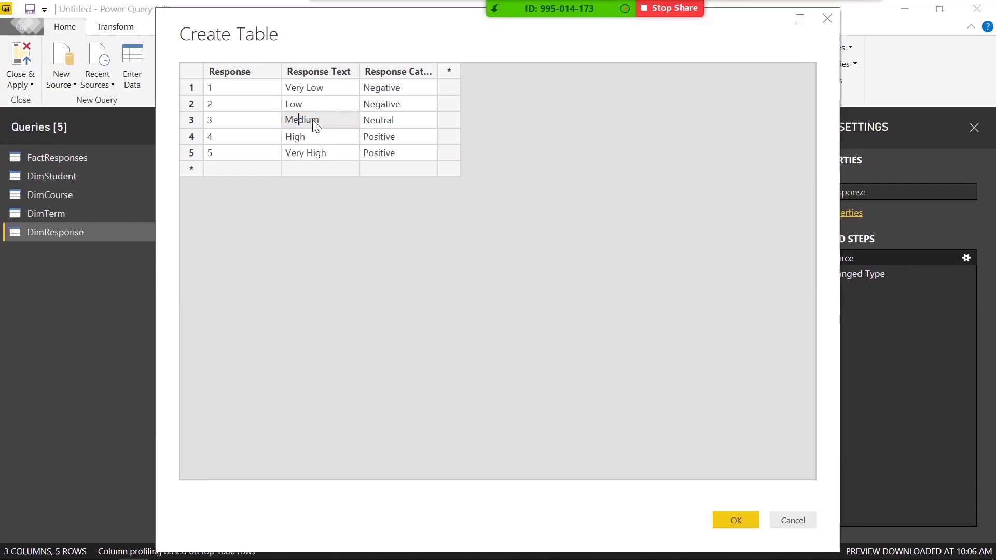
pyautogui.write('e')
pyautogui.click(752, 516)
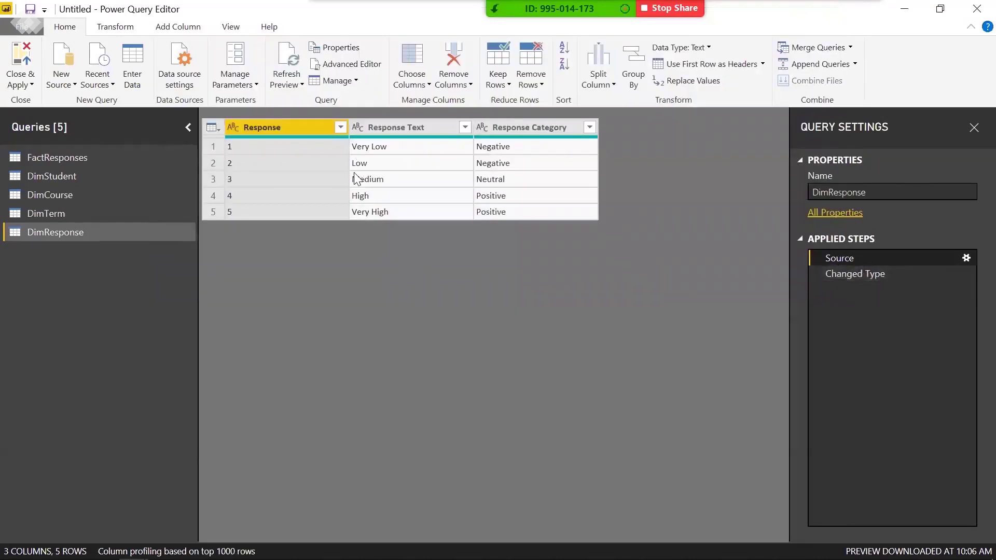
pyautogui.click(877, 274)
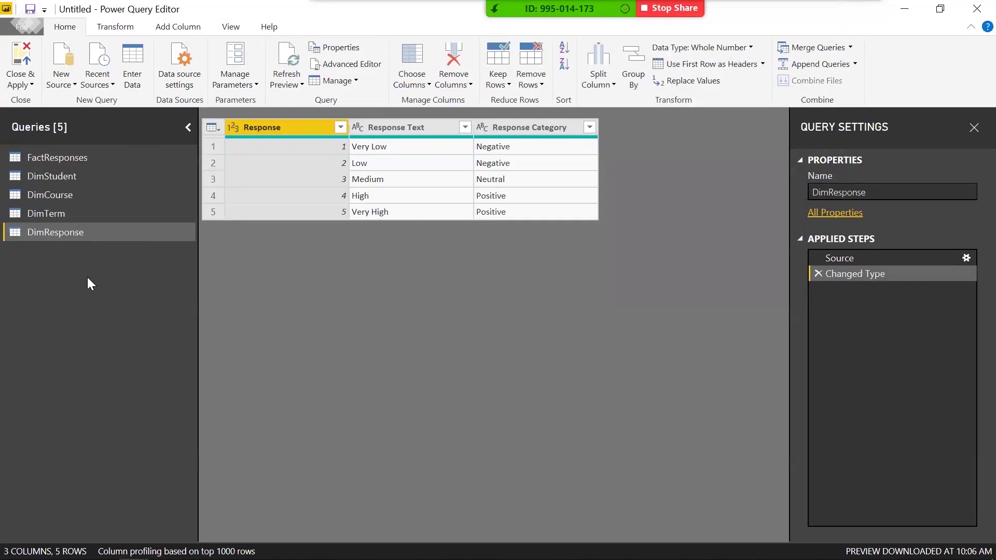
# Review the question texts in the FactResponses query and create a new query that references it
pyautogui.click(54, 158)
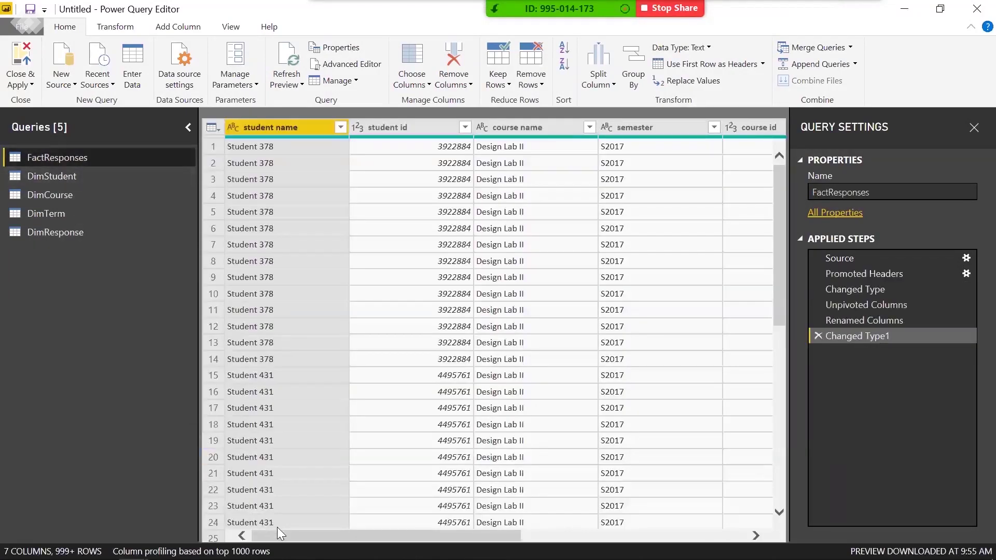
pyautogui.hscroll(10, 376, 206)
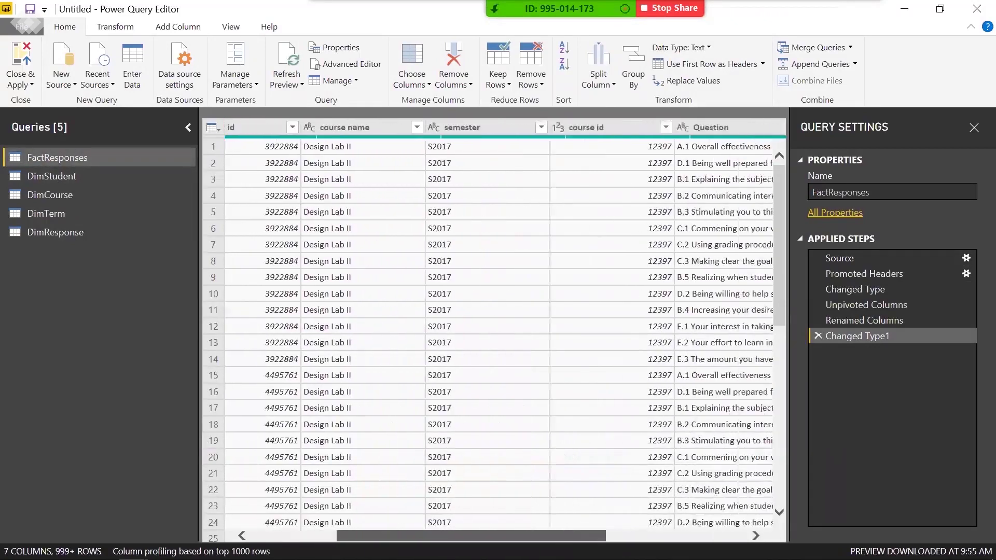
pyautogui.click(474, 150)
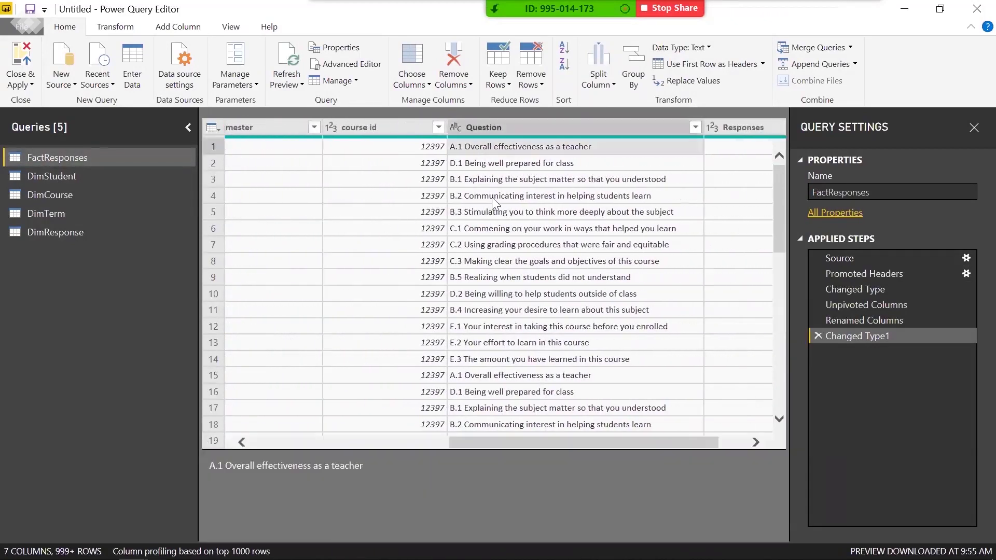
pyautogui.click(501, 343)
pyautogui.click(503, 195)
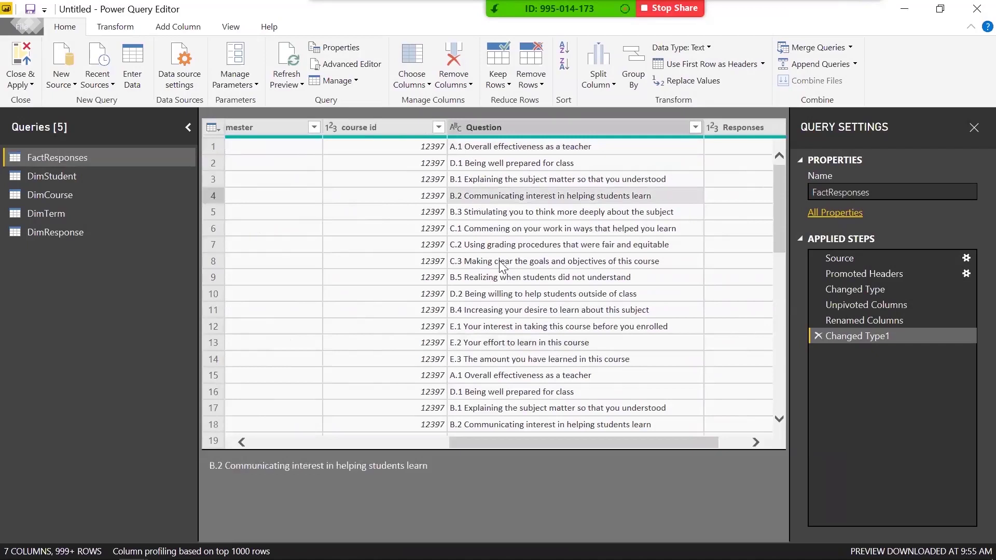
pyautogui.click(496, 180)
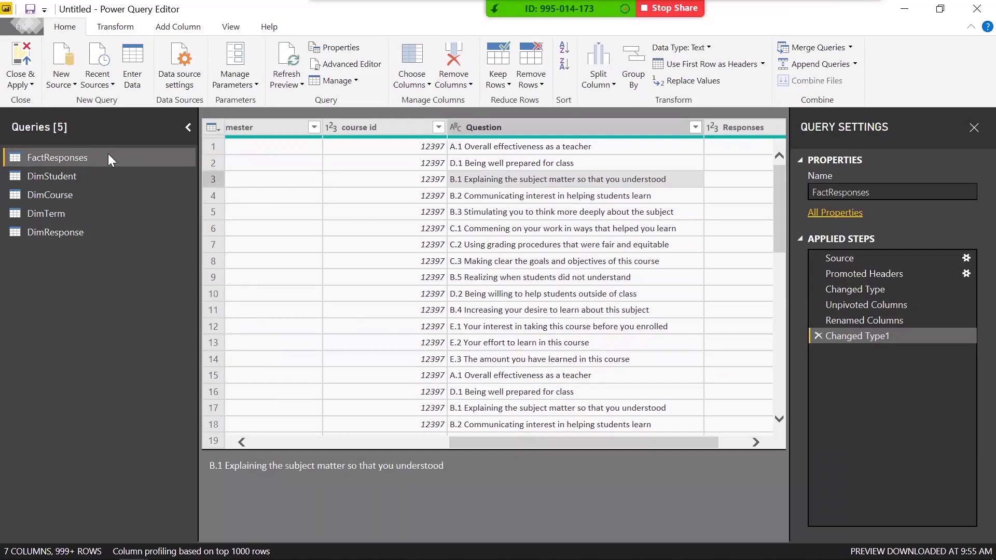
pyautogui.rightClick(56, 158)
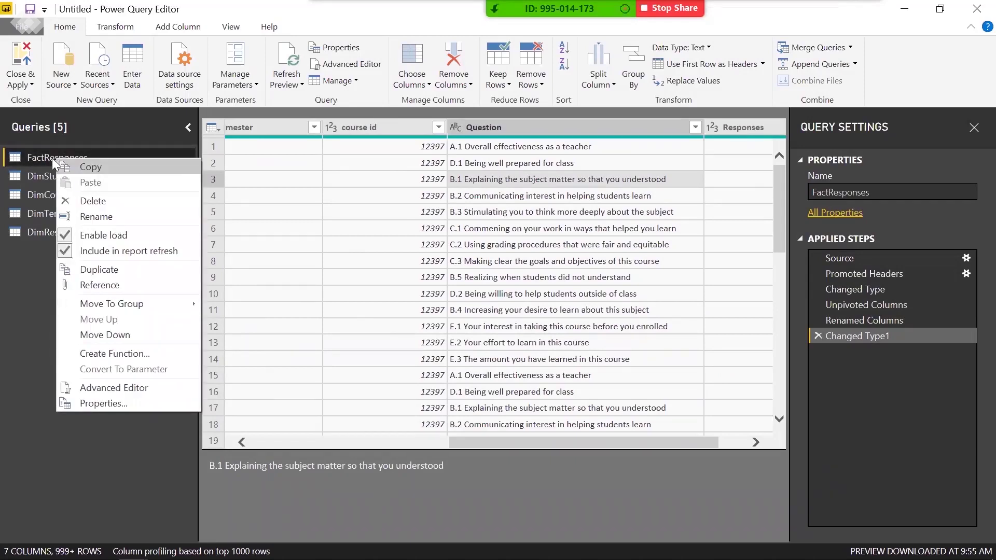
pyautogui.click(96, 286)
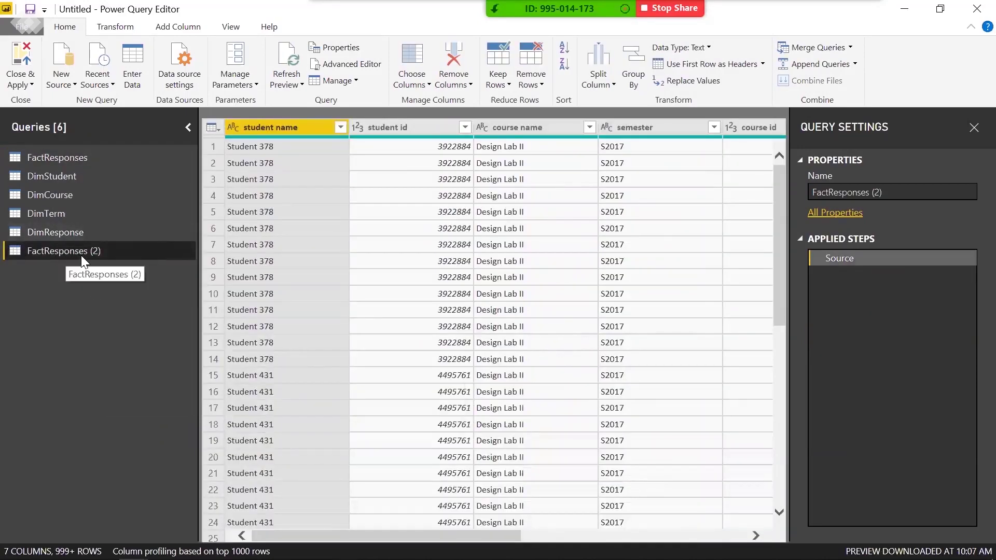
# Rename the new reference query as DimQuestion
pyautogui.moveTo(406, 536); pyautogui.dragTo(633, 536)
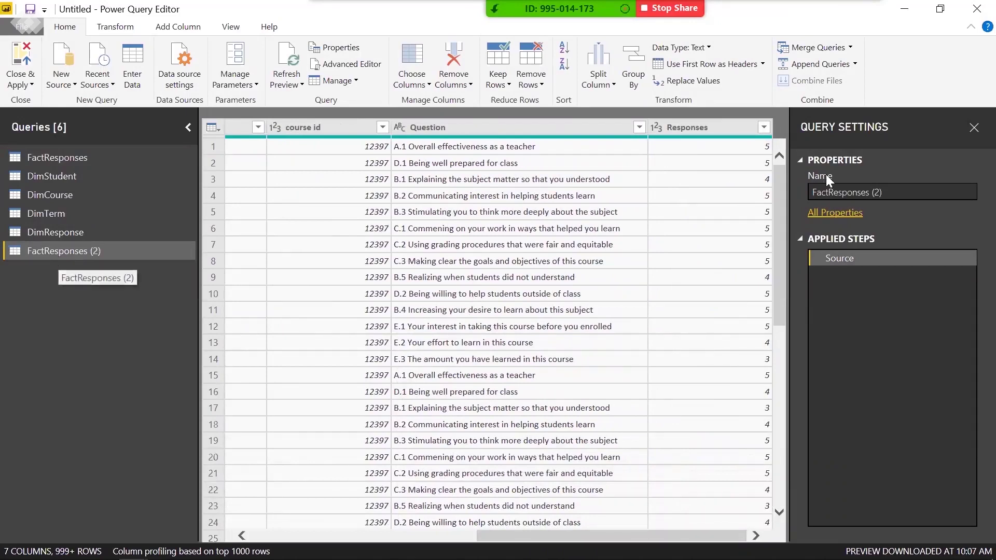
pyautogui.click(840, 192)
pyautogui.write('D')
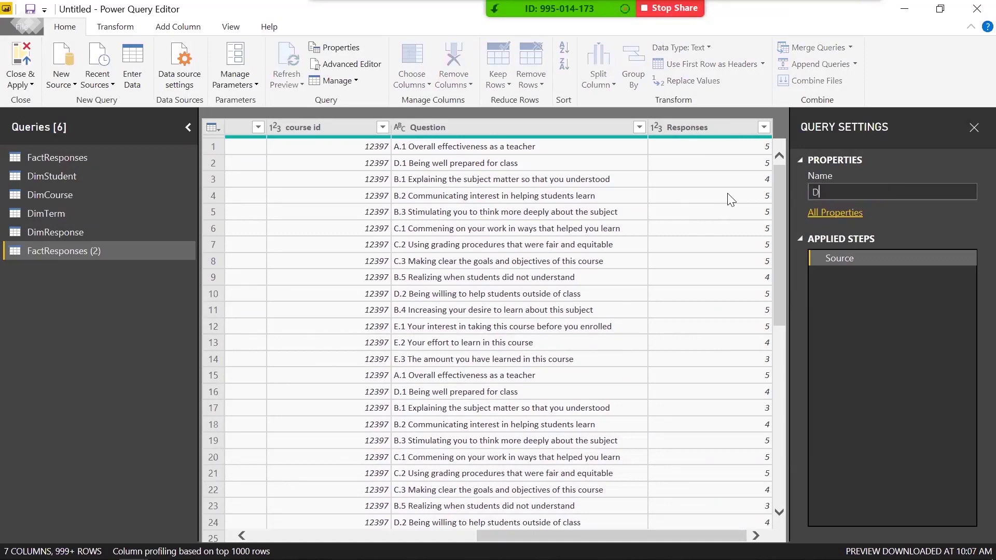
pyautogui.write('imQuestion')
pyautogui.press('Return')
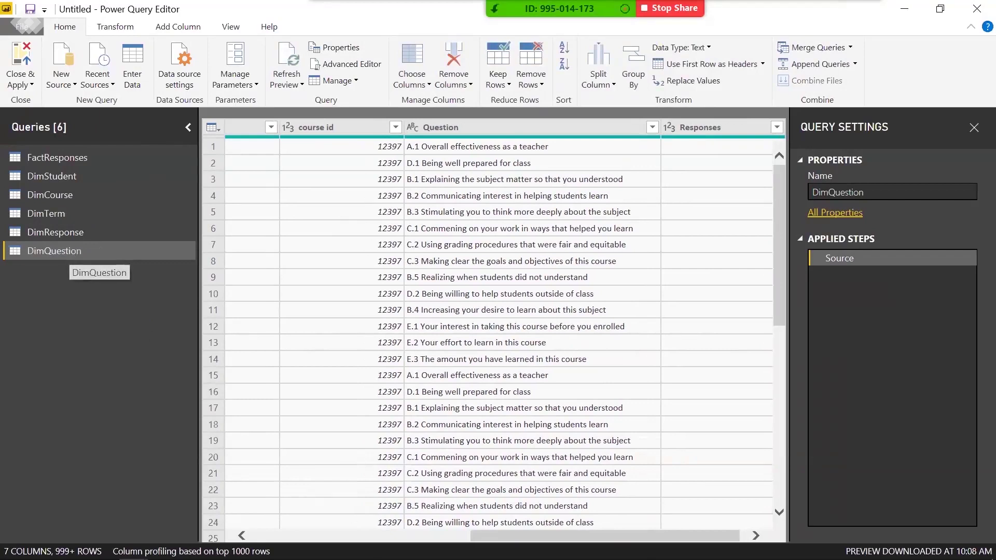
# Filter the Question column of FactResponses to exclude "A.1 Overall effectiveness as a teacher"
pyautogui.moveTo(480, 535); pyautogui.dragTo(487, 535)
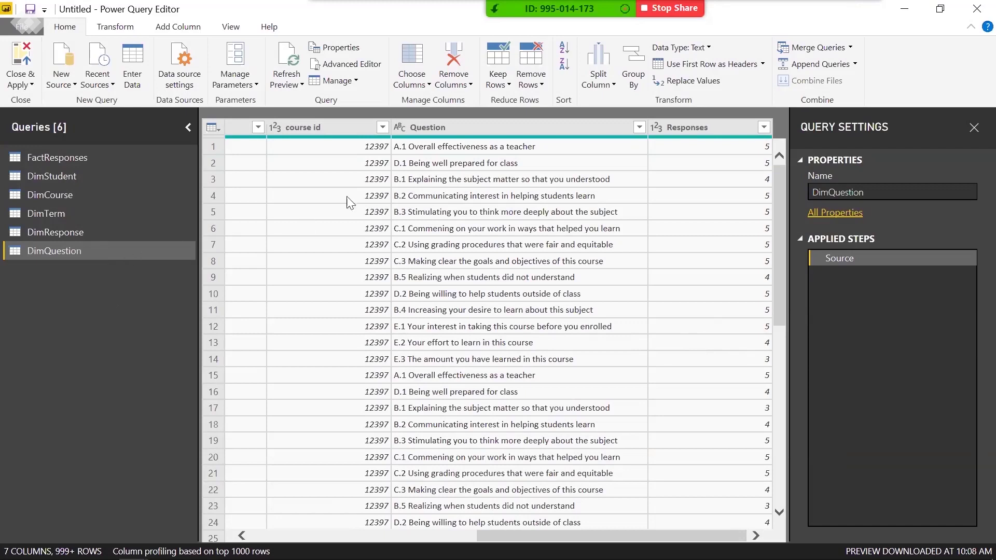
pyautogui.click(426, 148)
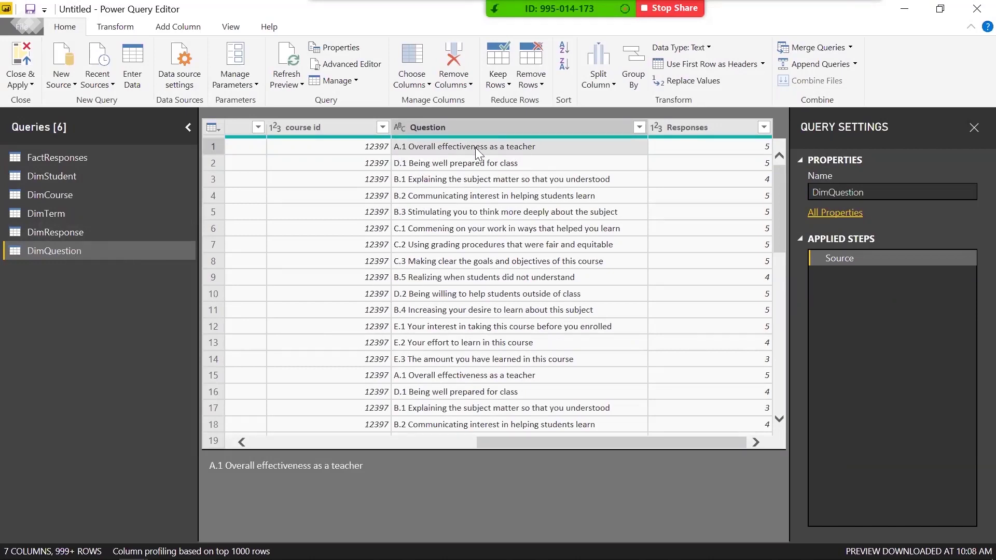
pyautogui.click(40, 157)
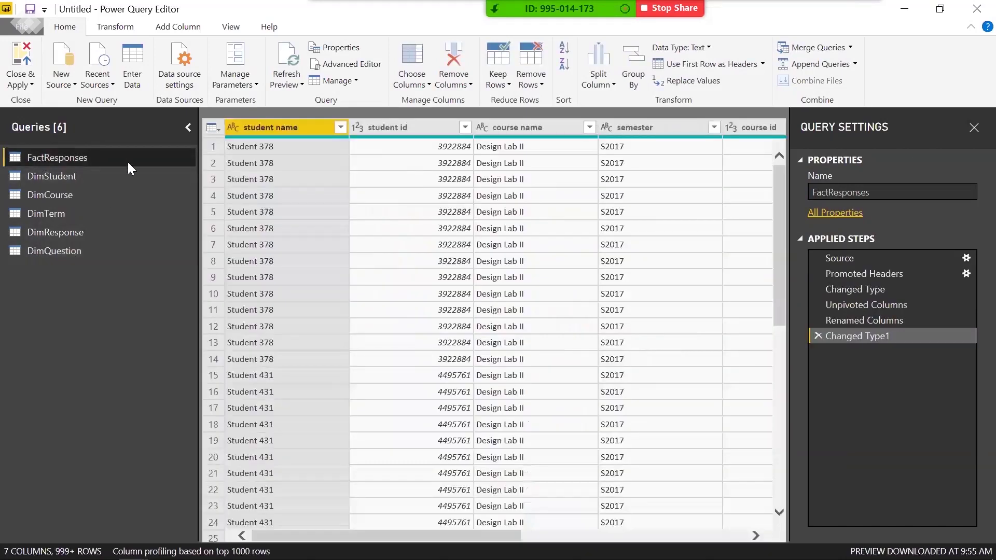
pyautogui.moveTo(386, 535); pyautogui.dragTo(610, 535)
pyautogui.click(488, 129)
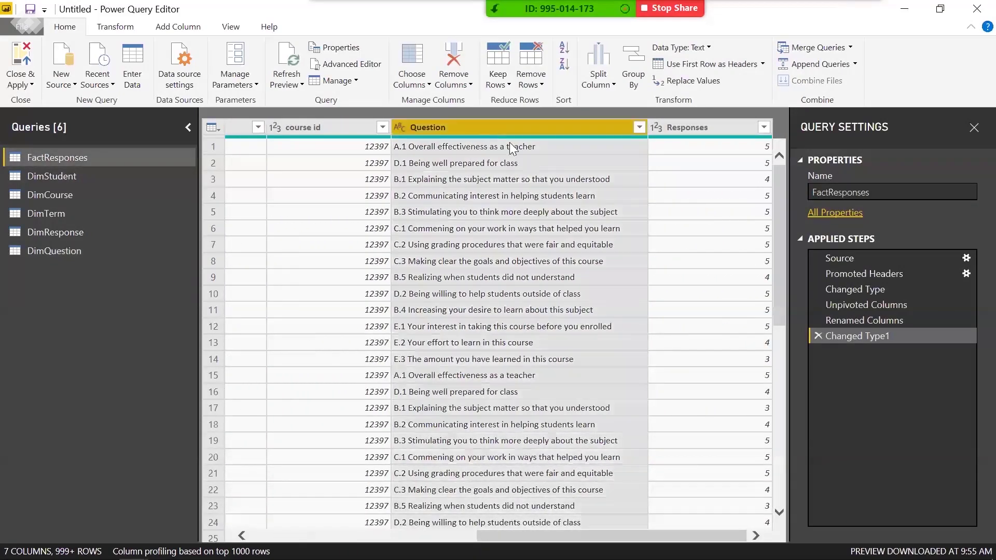
pyautogui.click(638, 129)
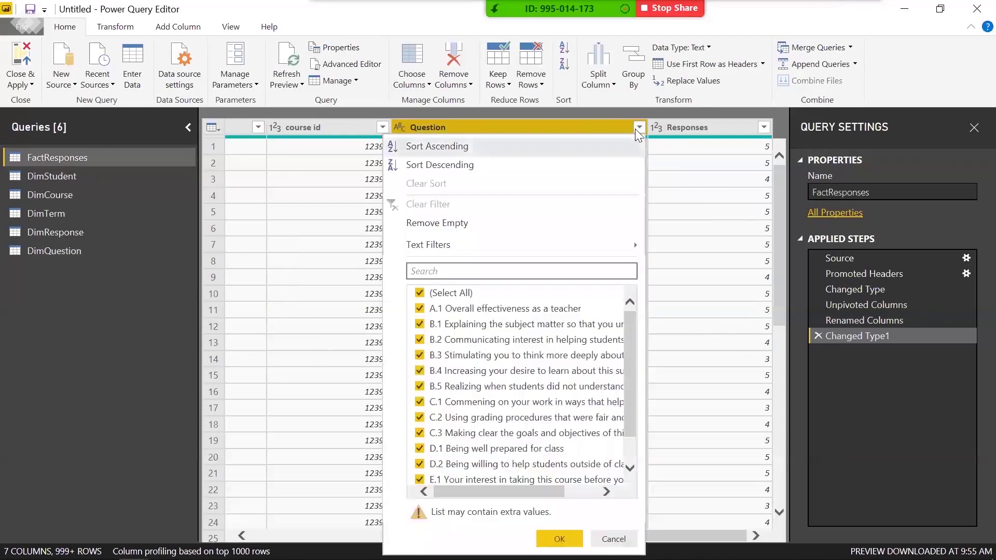
pyautogui.click(424, 310)
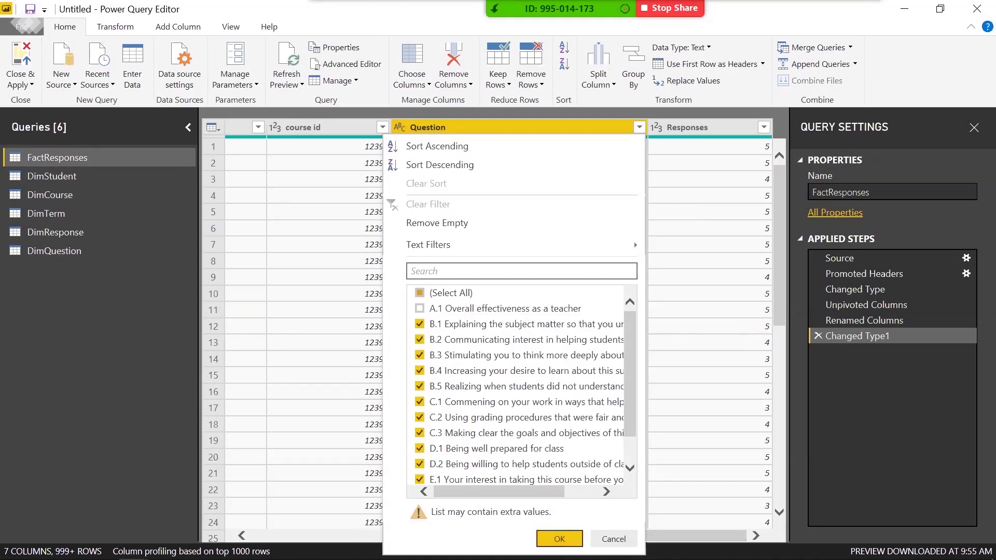
pyautogui.click(559, 539)
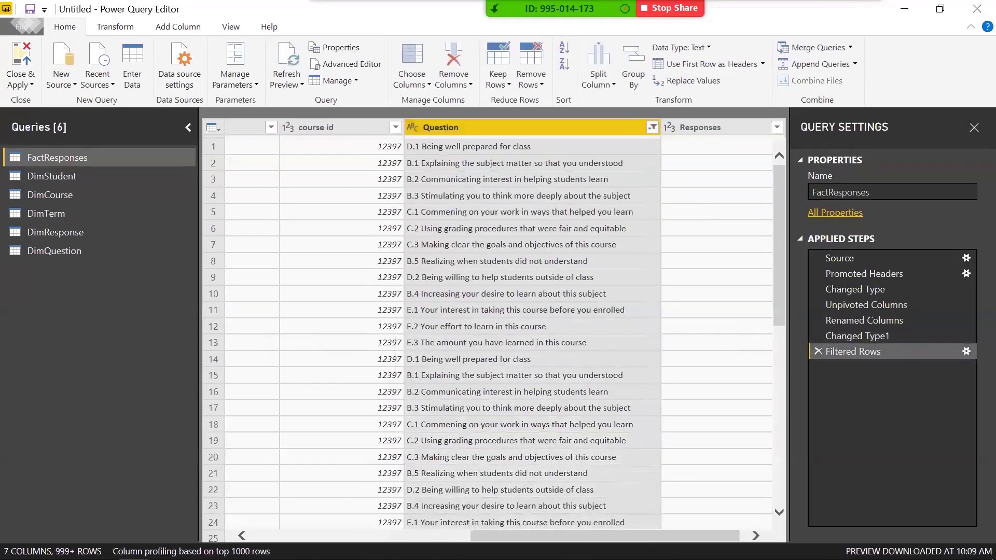
# Check how the filter affects the Question column in DimQuestion, and remove the Filtered Rows step from FactResponses
pyautogui.click(62, 253)
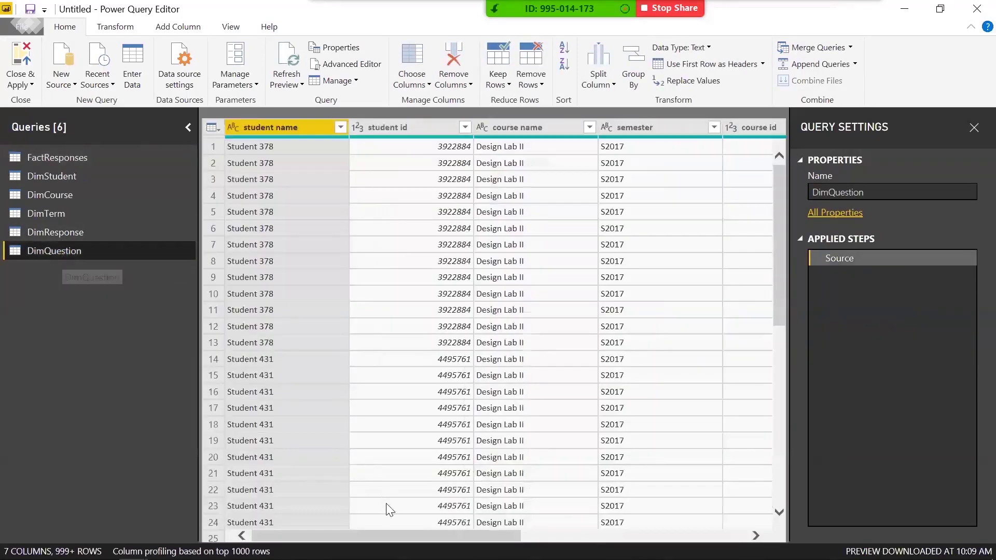
pyautogui.moveTo(418, 535); pyautogui.dragTo(643, 535)
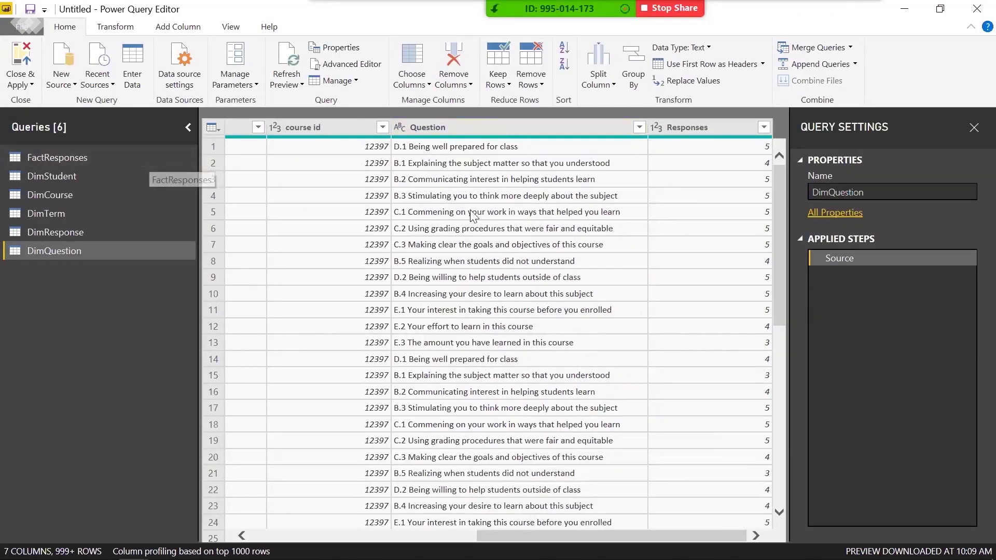
pyautogui.click(84, 157)
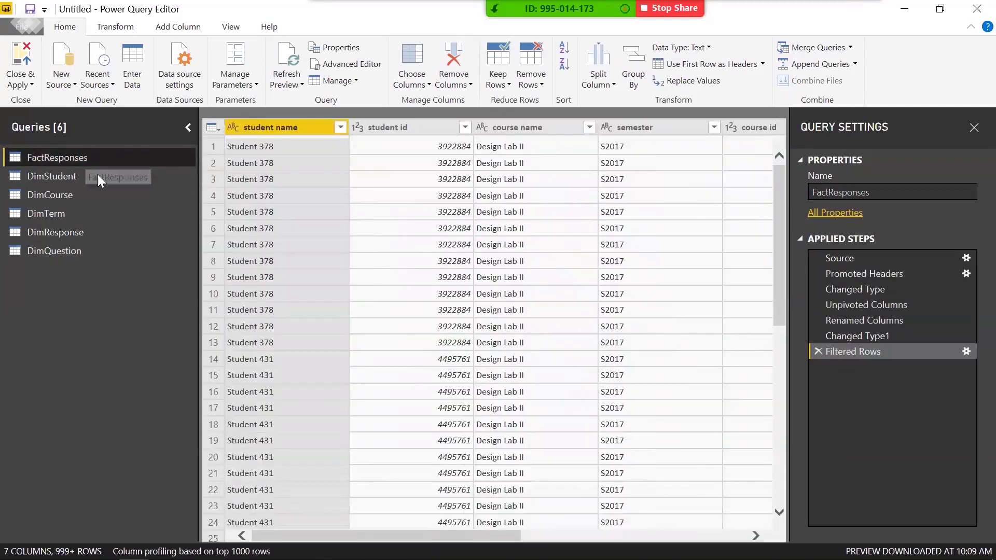
pyautogui.click(818, 352)
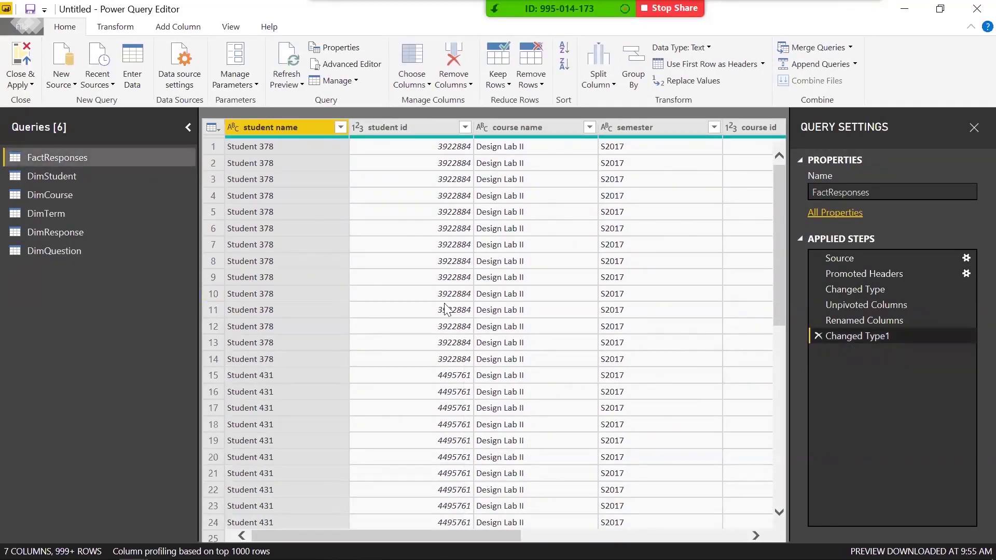
# Keep only the Question column in DimQuestion and remove its duplicate rows
pyautogui.click(95, 249)
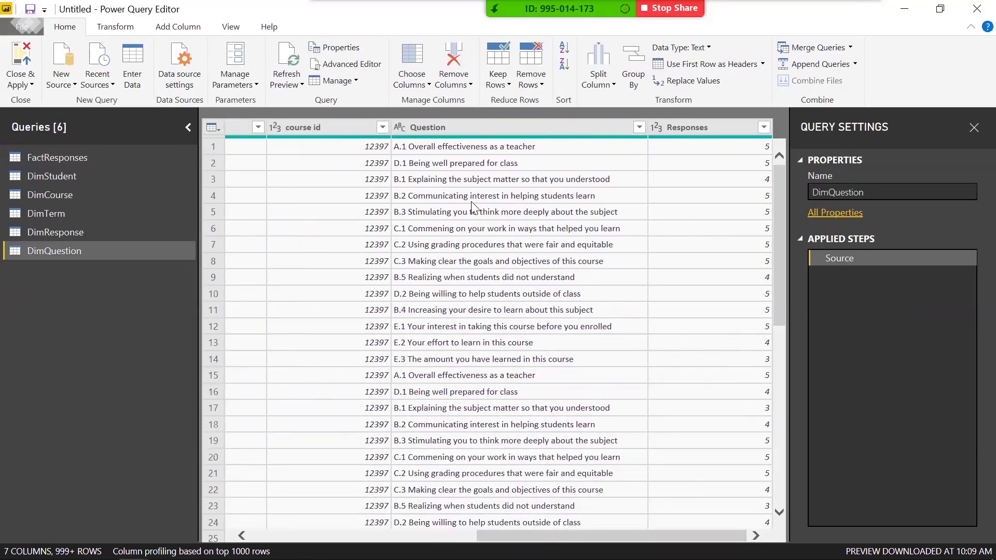
pyautogui.click(471, 129)
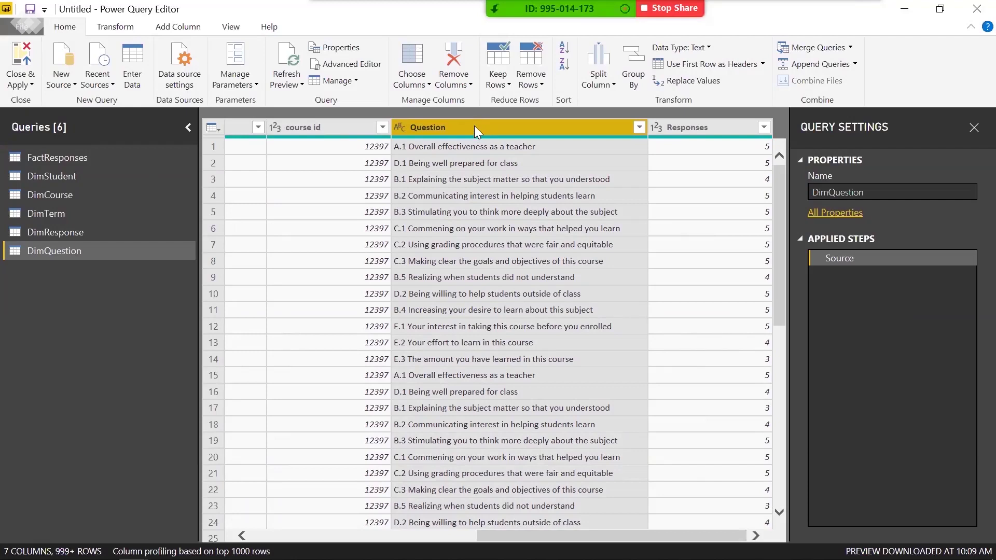
pyautogui.rightClick(477, 131)
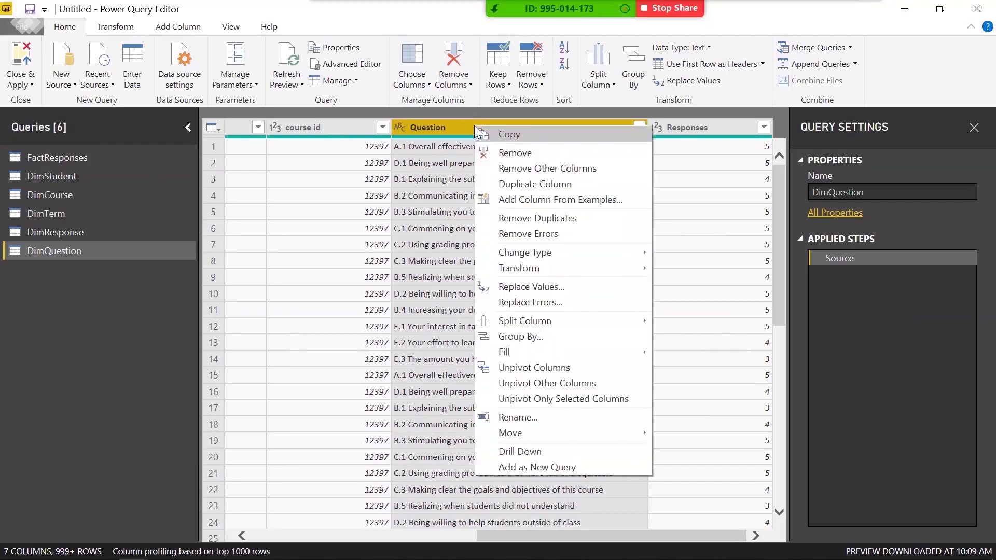
pyautogui.click(526, 166)
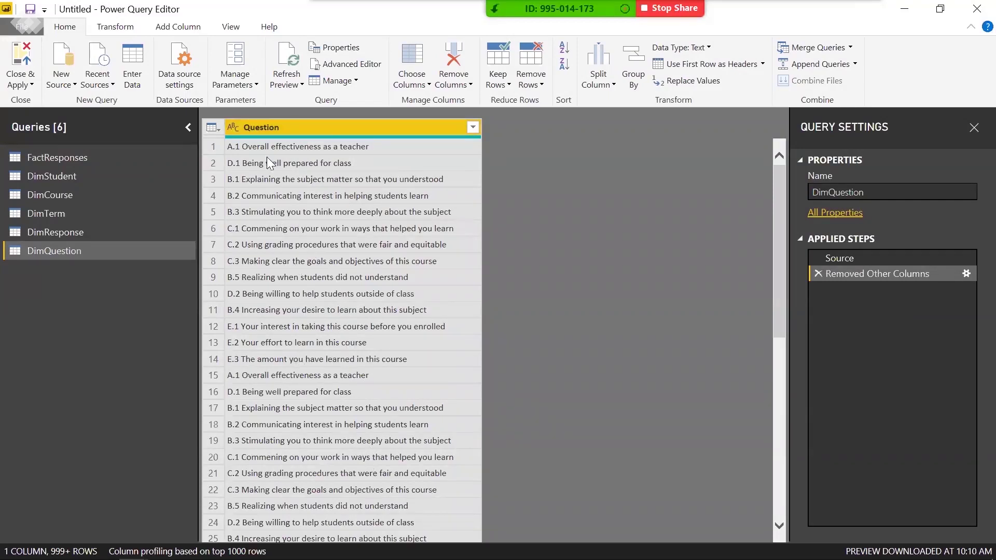
pyautogui.rightClick(297, 127)
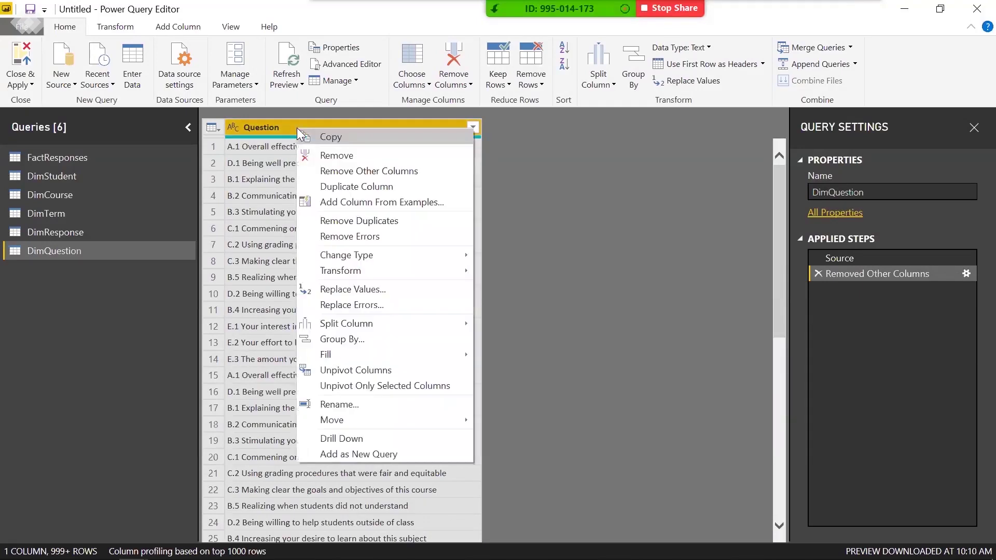
pyautogui.click(366, 221)
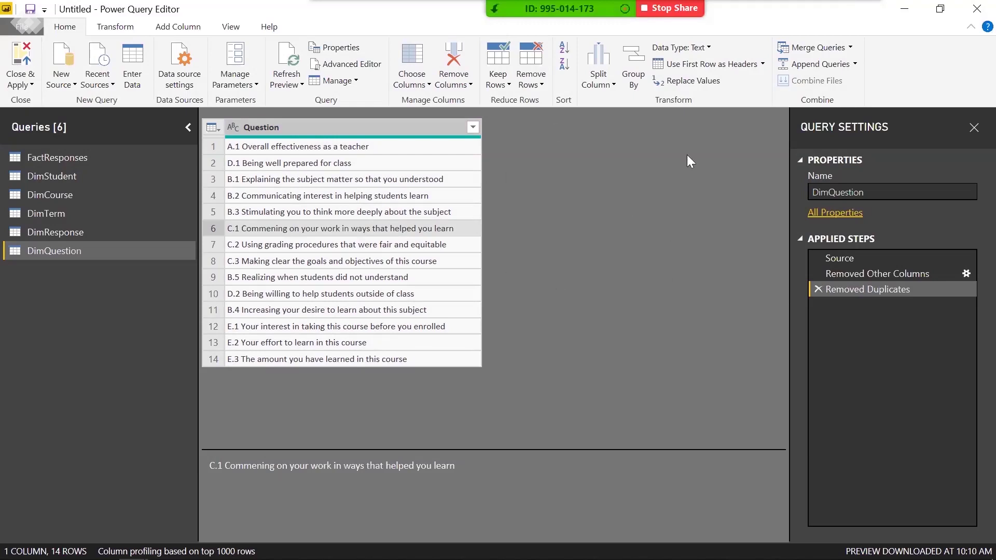
# Examine the letter-and-number codes at the start of the questions in DimQuestion
pyautogui.click(306, 149)
pyautogui.click(300, 165)
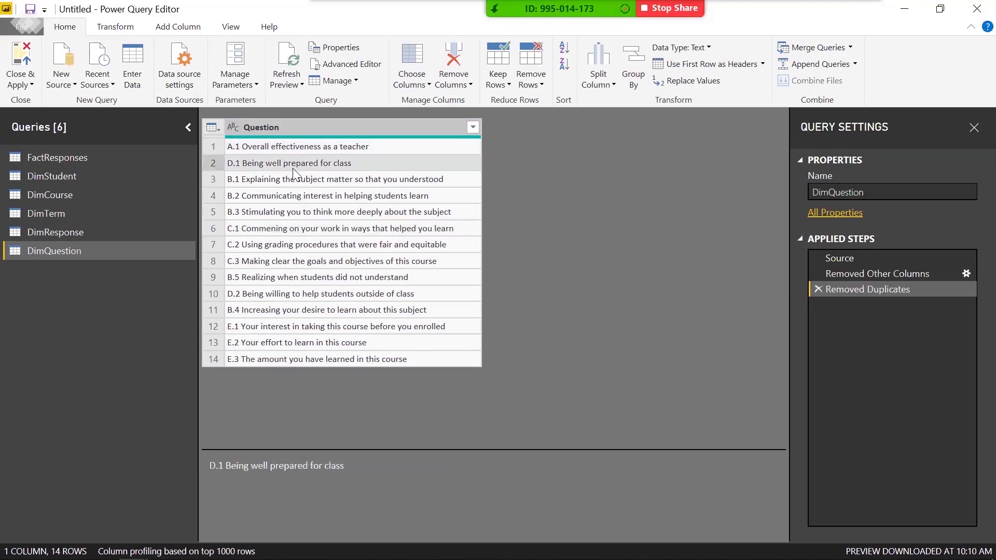
pyautogui.click(232, 181)
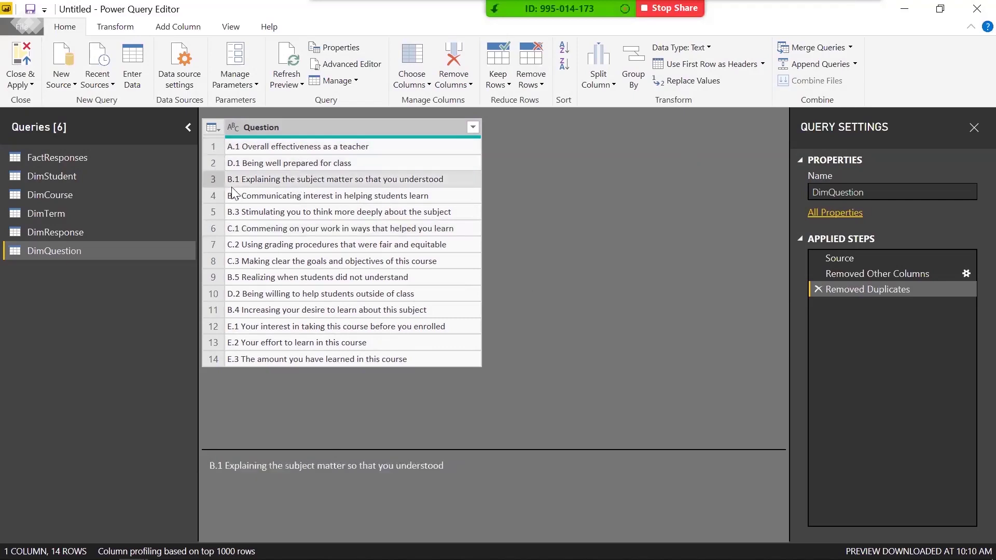
pyautogui.click(239, 213)
pyautogui.click(231, 197)
pyautogui.click(236, 182)
pyautogui.click(248, 210)
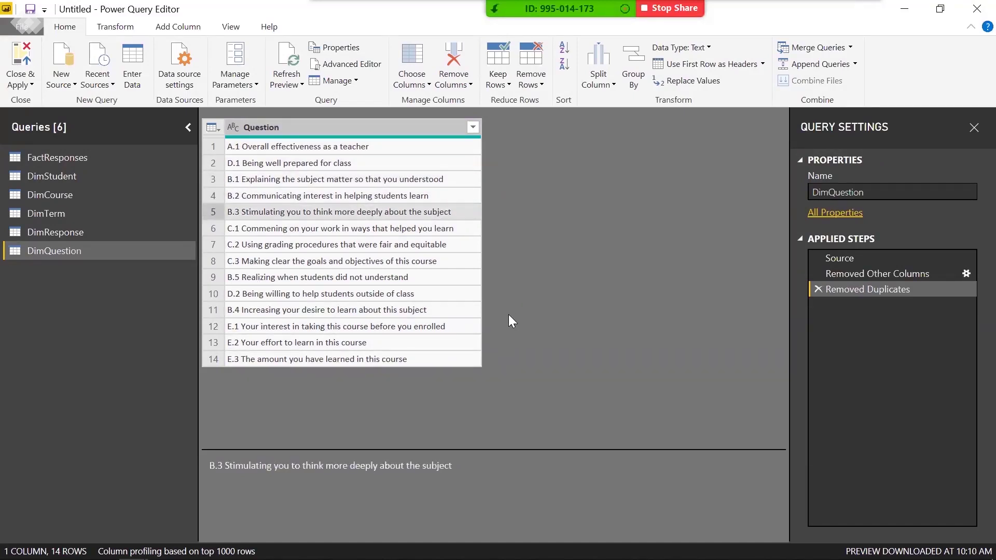
# Add a column to DimQuestion that extracts the first 3 characters of the Question column
pyautogui.click(271, 131)
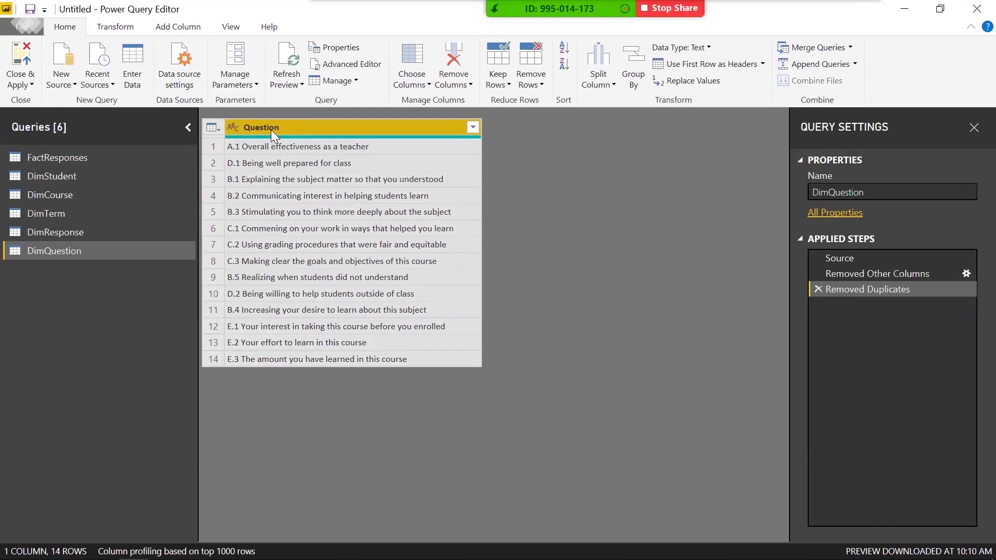
pyautogui.click(173, 31)
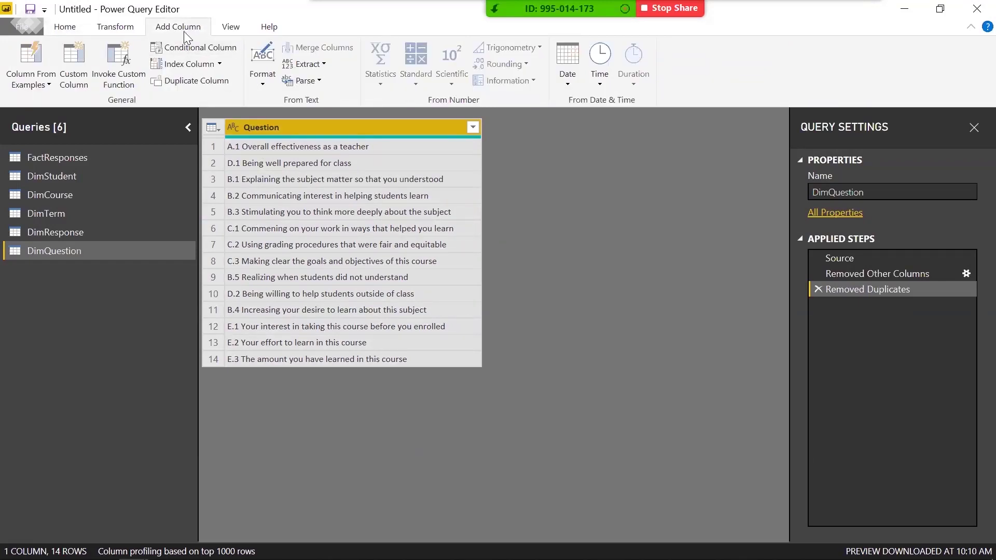
pyautogui.click(323, 66)
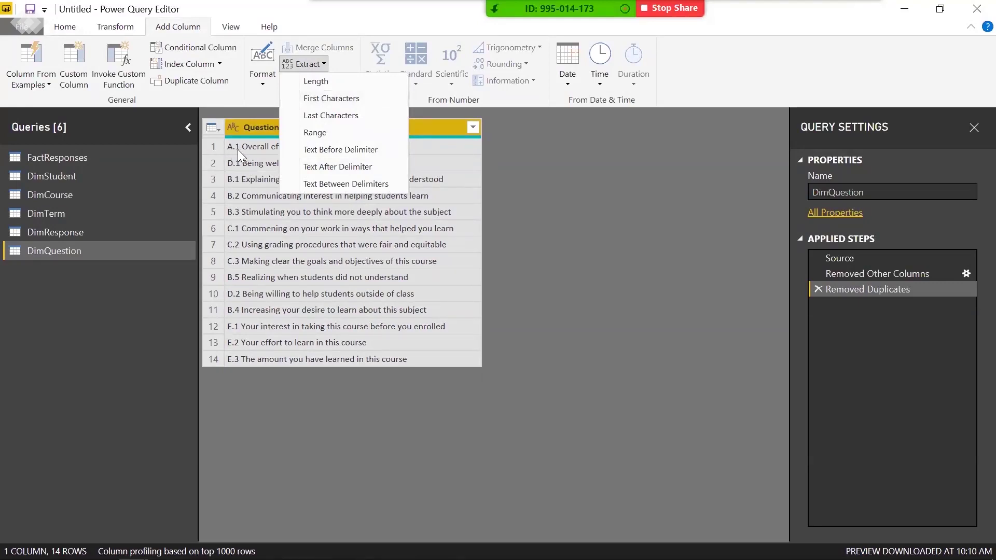
pyautogui.click(313, 99)
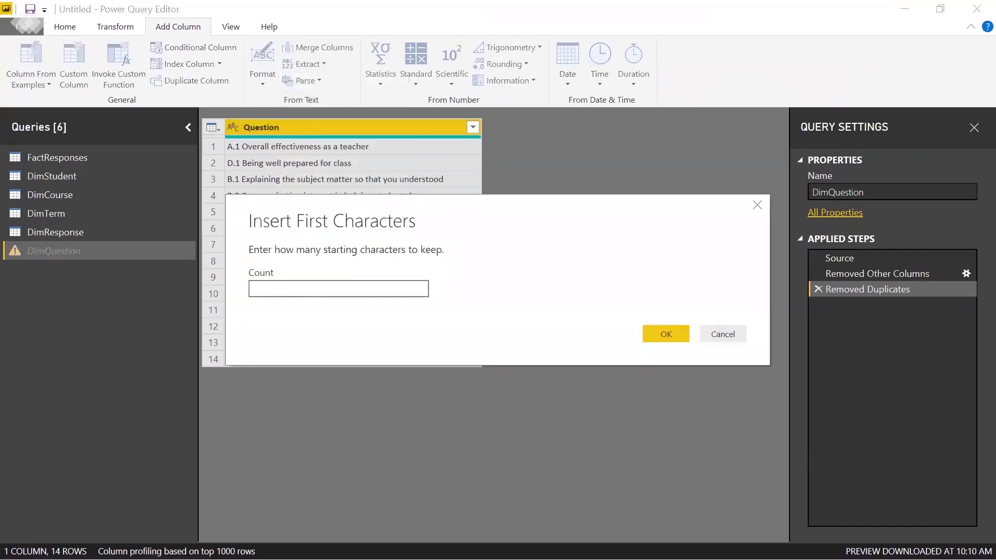
pyautogui.write('3')
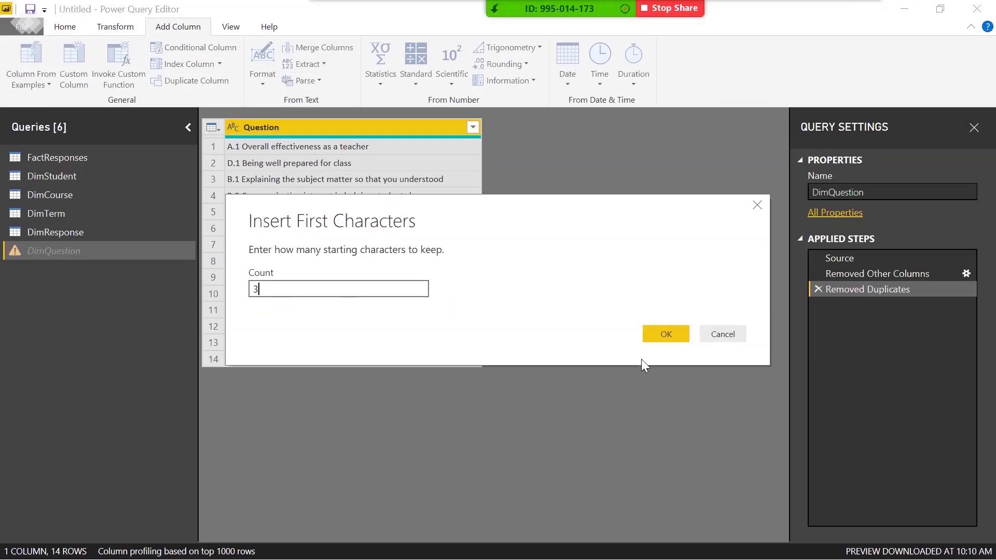
pyautogui.click(658, 338)
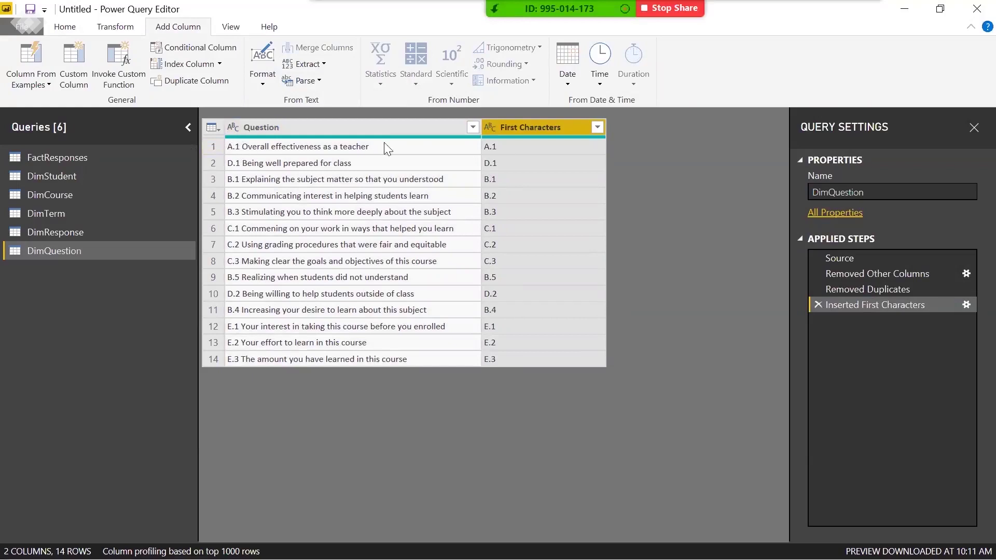
# Rename the extracted First Characters column as Code
pyautogui.doubleClick(516, 130)
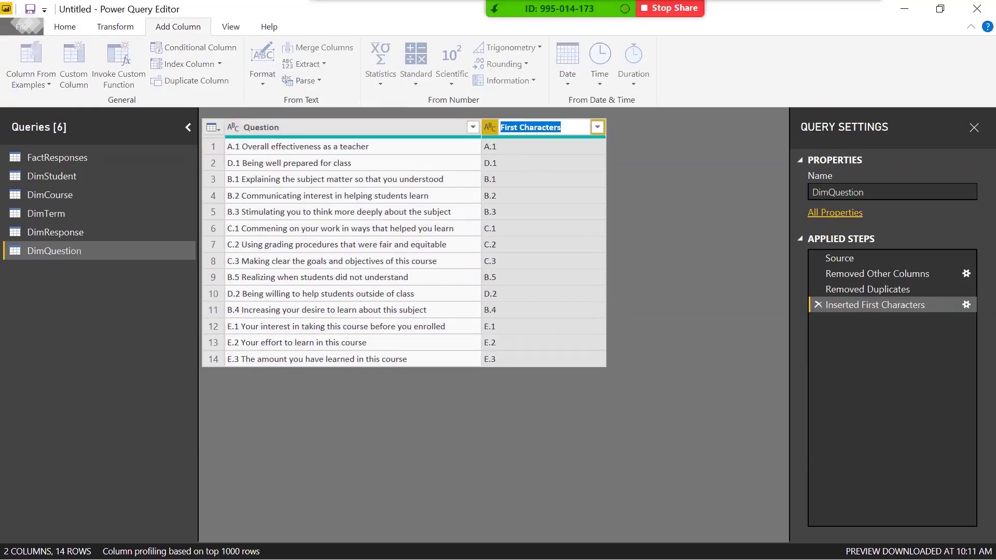
pyautogui.write('C')
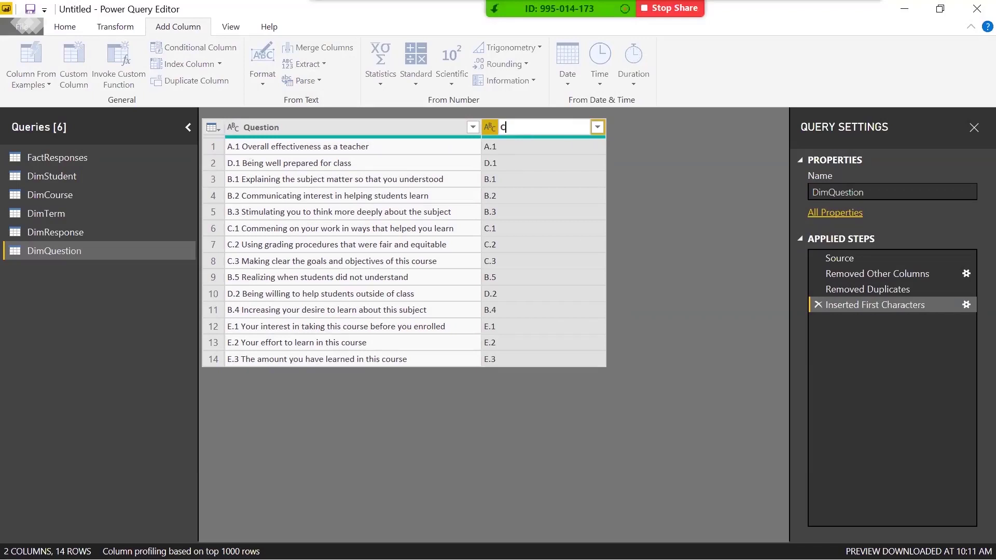
pyautogui.write('ode')
pyautogui.press('Return')
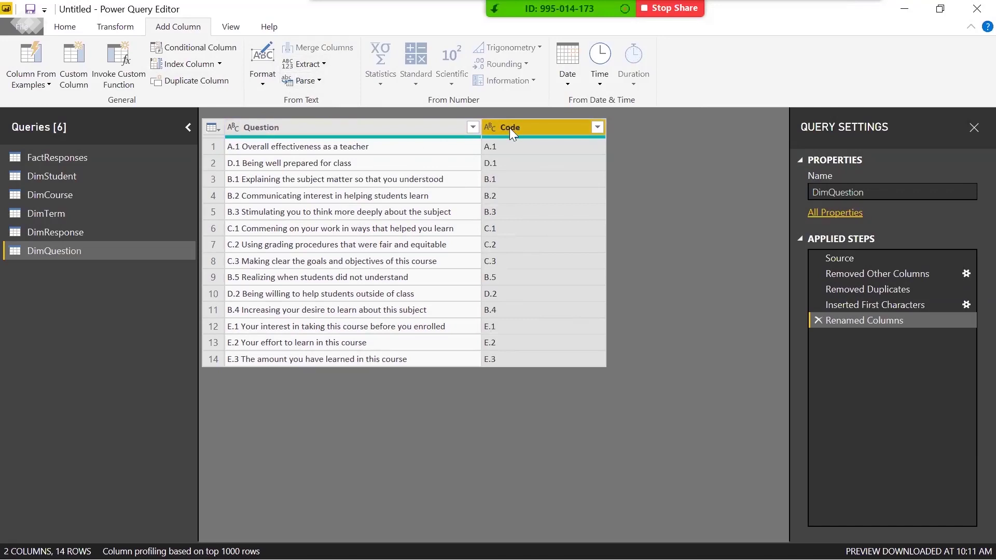
# Extract the text before the "." delimiter from the Code column into a new column and name it Category
pyautogui.click(324, 64)
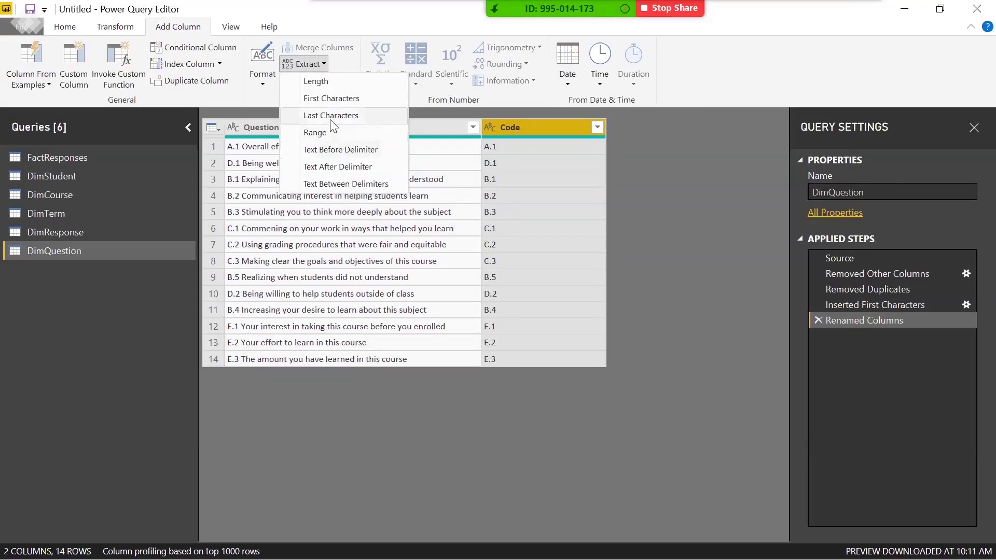
pyautogui.click(335, 150)
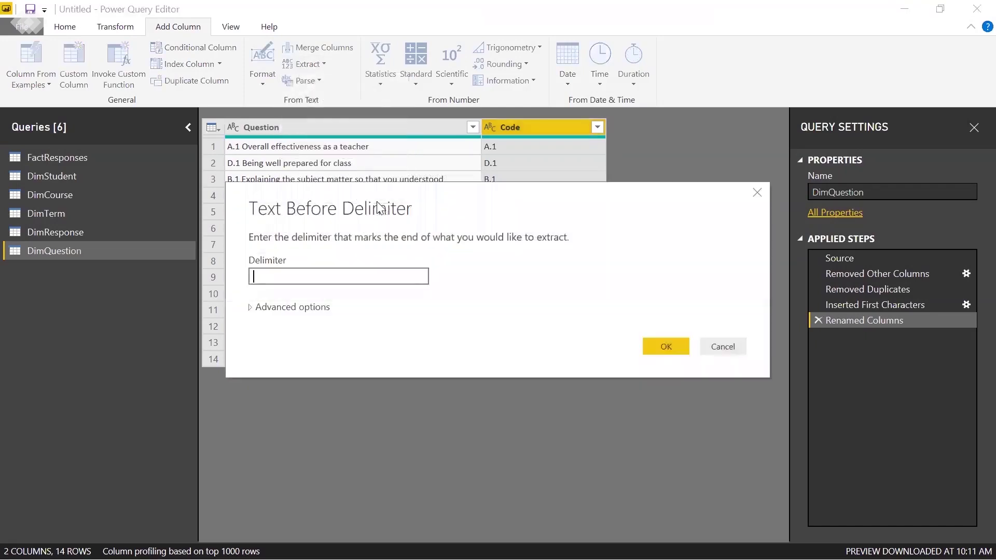
pyautogui.write('.')
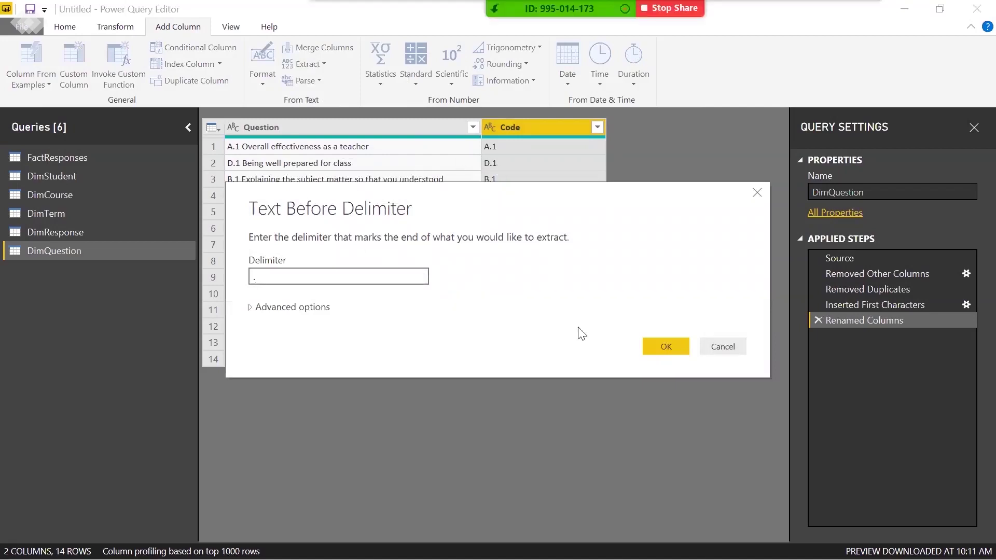
pyautogui.click(664, 349)
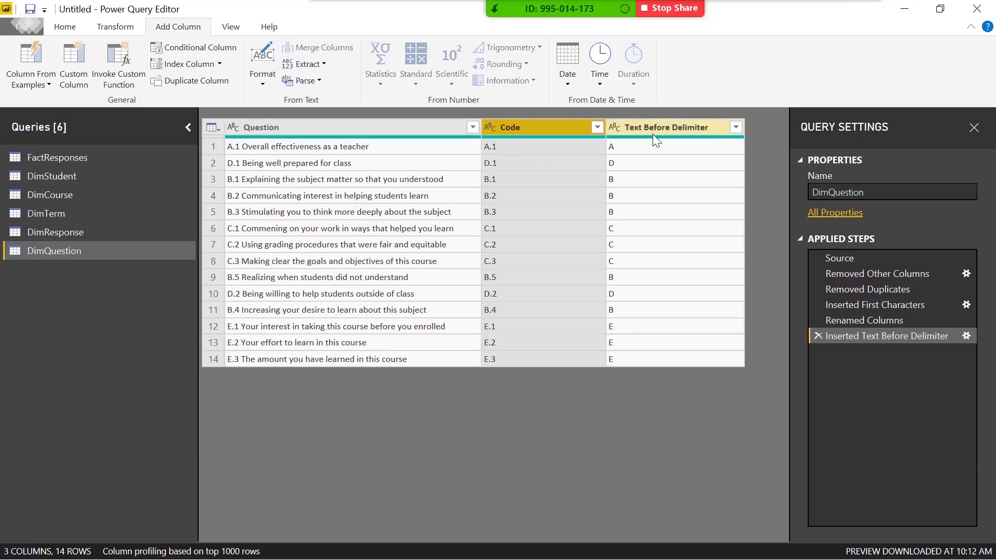
pyautogui.doubleClick(666, 127)
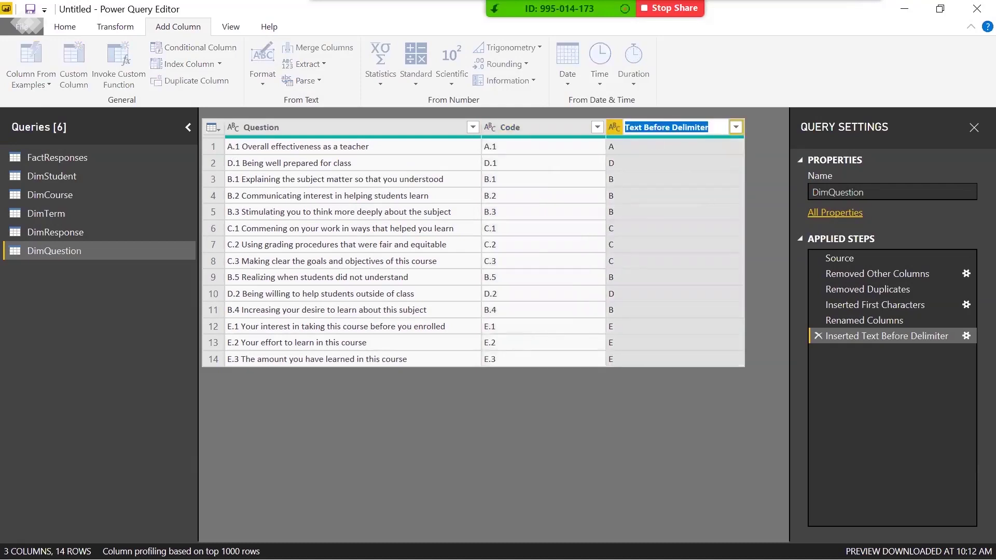
pyautogui.write('Category')
pyautogui.press('Return')
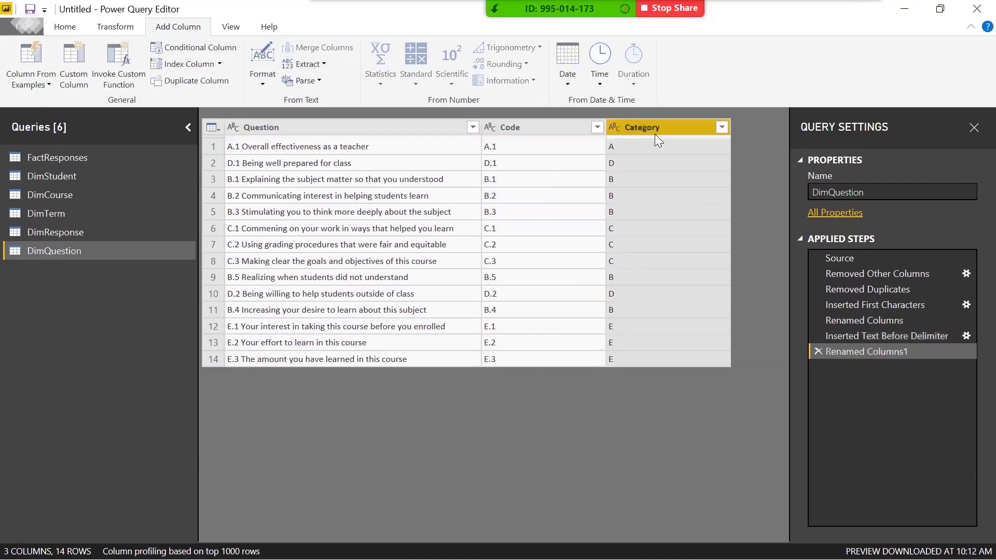
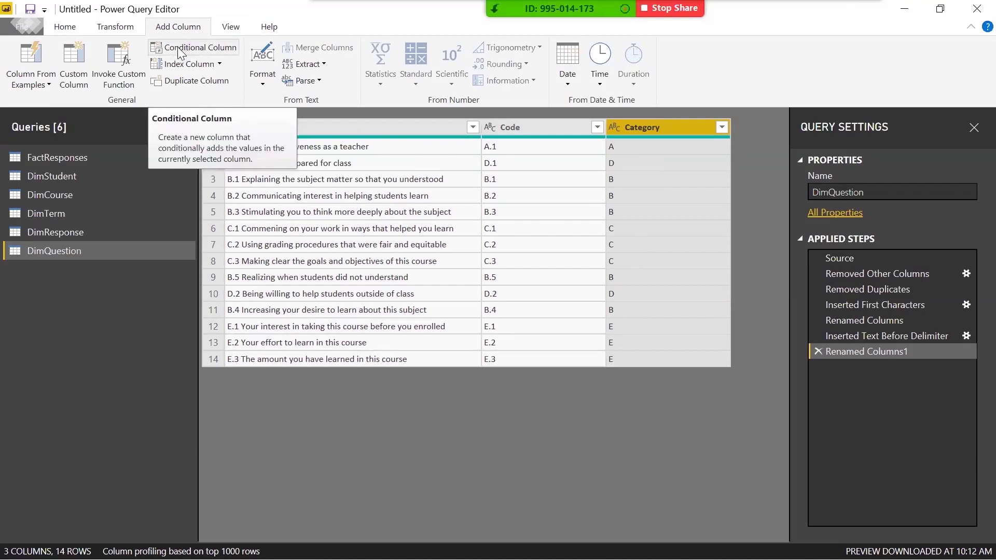
# Start a conditional column in DimQuestion and name it Category Text
pyautogui.click(179, 51)
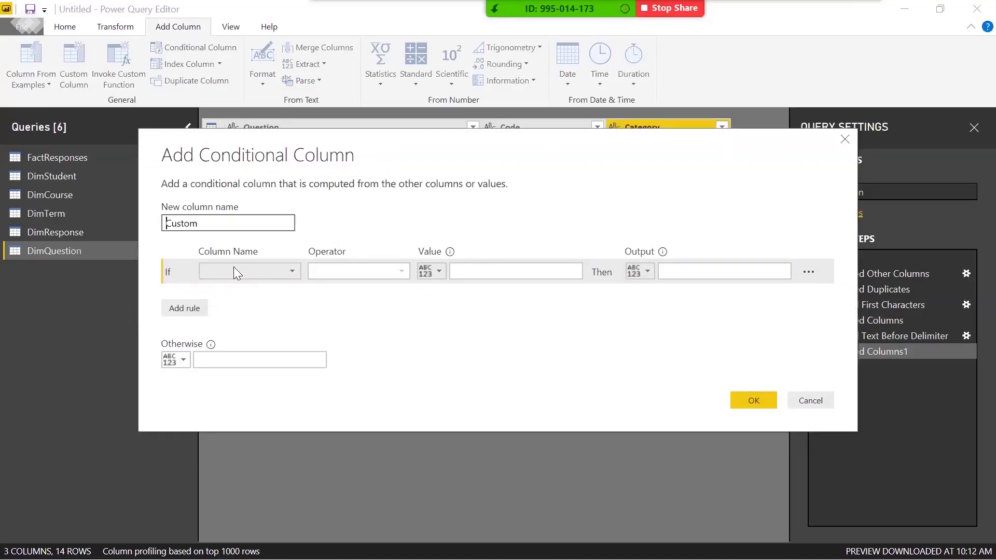
pyautogui.hotkey('ctrl', 'a')
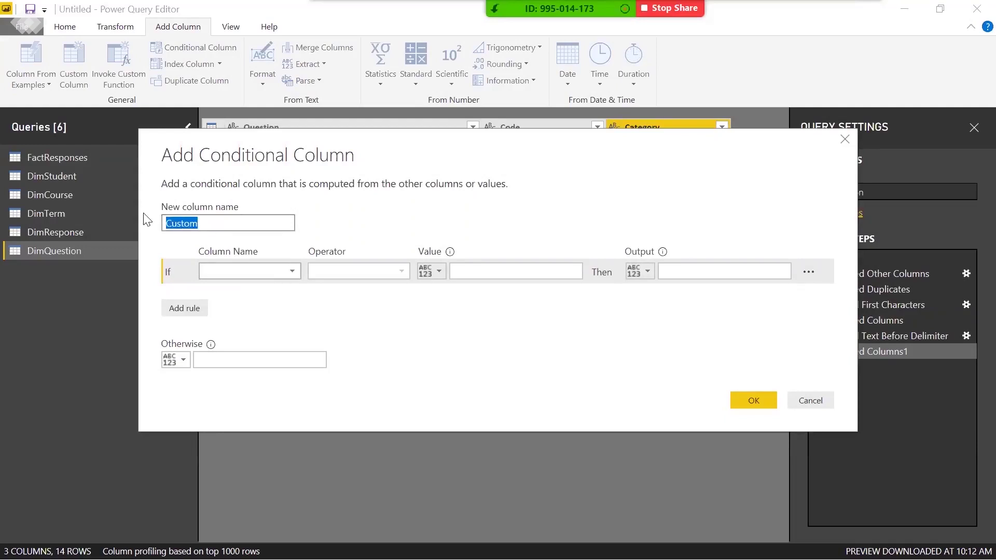
pyautogui.write('Categ')
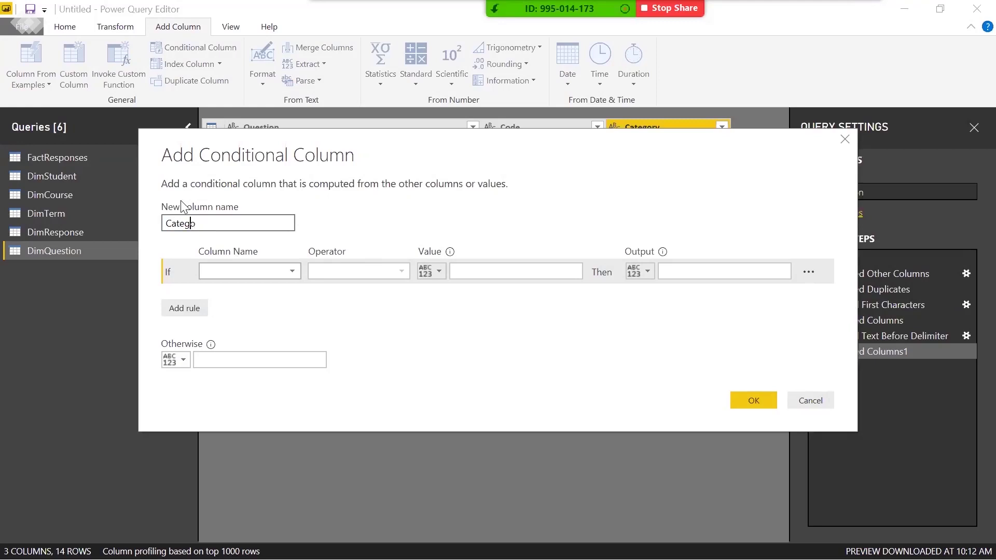
pyautogui.write('ory Text')
# Define the first rule of the conditional column so that Category equals A outputs "Overall Score"
pyautogui.click(235, 272)
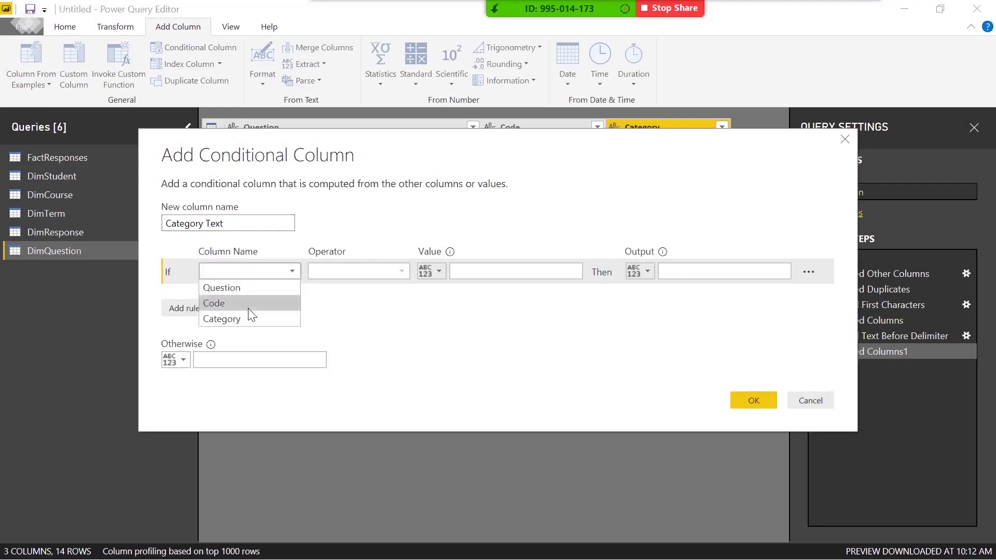
pyautogui.click(255, 318)
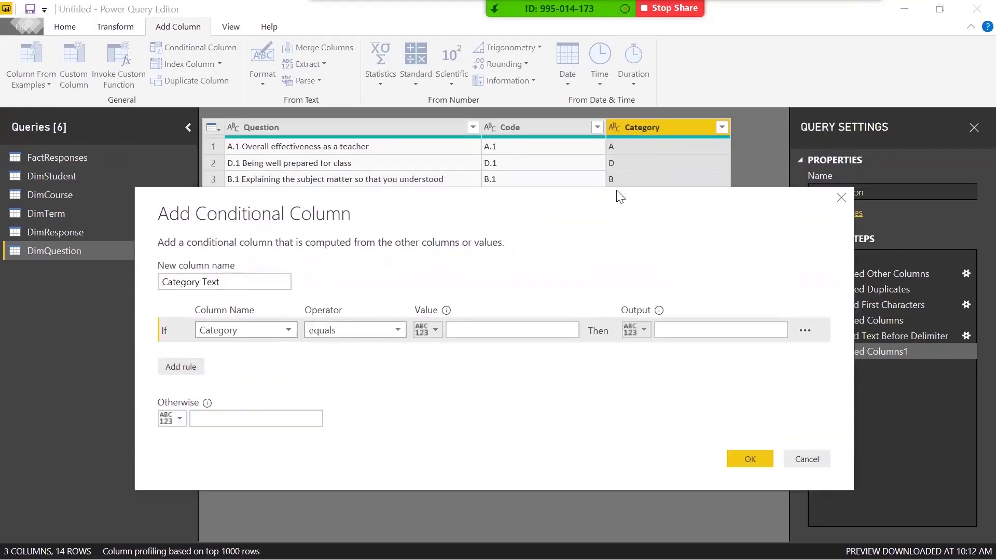
pyautogui.click(467, 330)
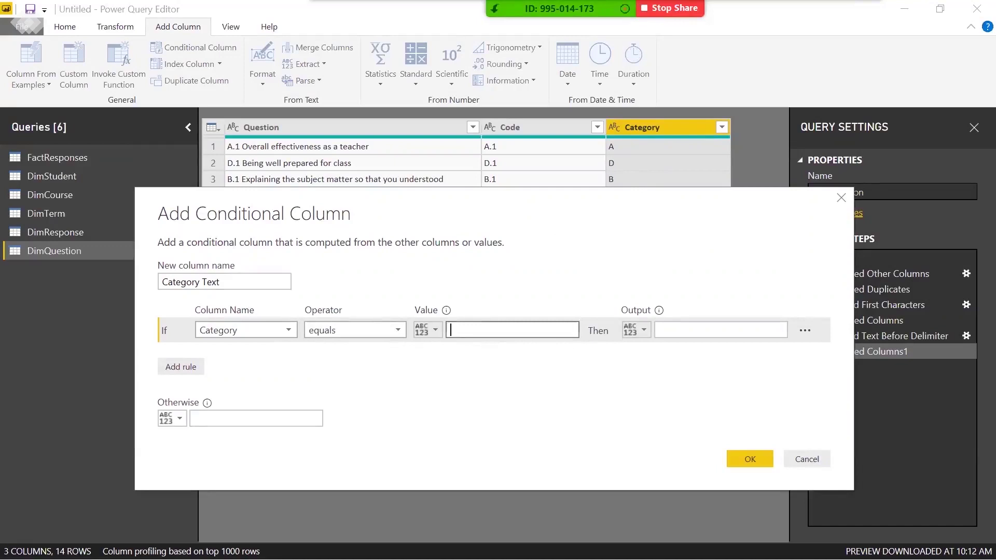
pyautogui.write('A')
pyautogui.click(672, 331)
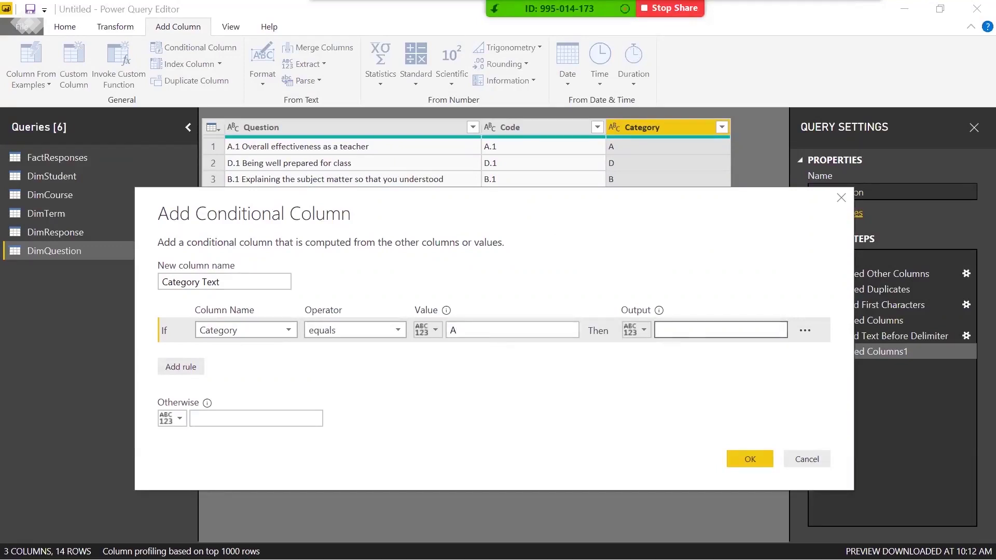
pyautogui.write('OVerall')
pyautogui.press('BackSpace')
pyautogui.press('BackSpace')
pyautogui.press('BackSpace')
pyautogui.press('BackSpace')
pyautogui.write('ver')
pyautogui.write('all Score')
# Add a second rule to the conditional column so that Category equals B outputs "Engagement"
pyautogui.click(188, 371)
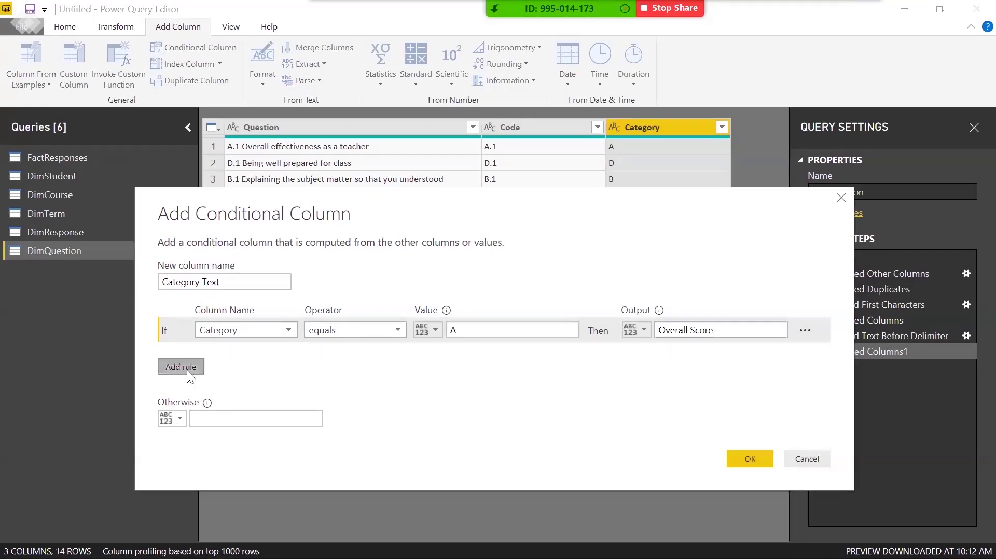
pyautogui.click(243, 355)
pyautogui.click(235, 398)
pyautogui.click(467, 355)
pyautogui.write('B')
pyautogui.click(685, 356)
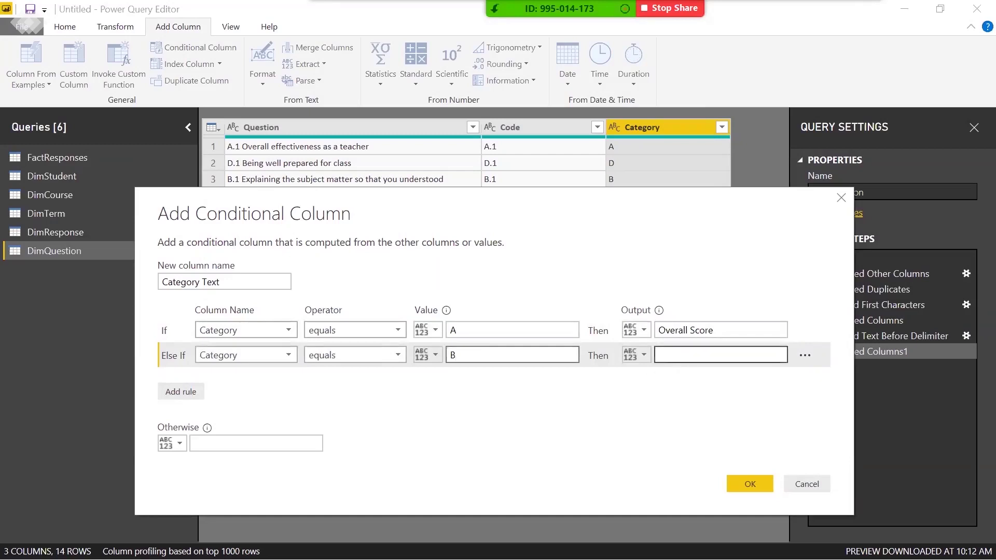
pyautogui.write('Engagement')
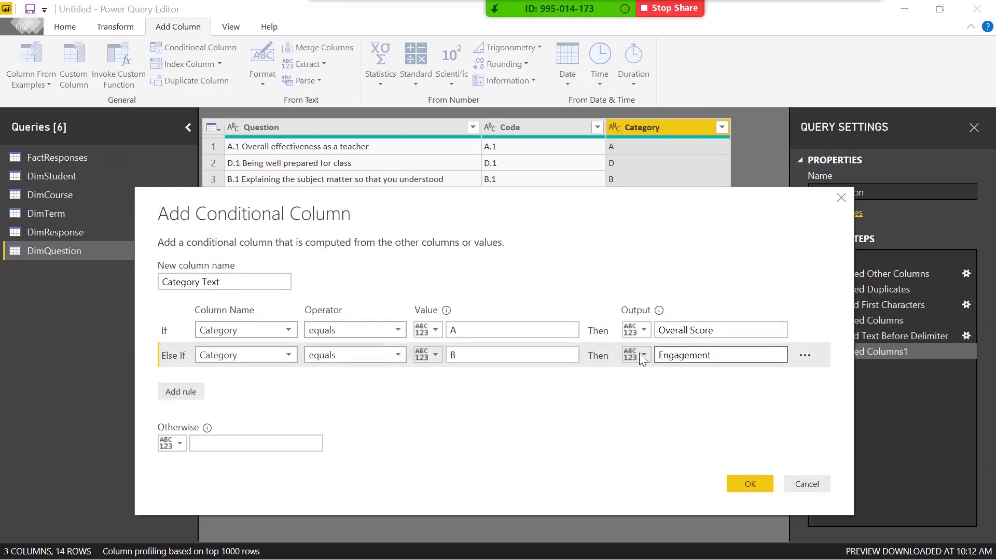
# Add a third rule to the conditional column so that Category equals C outputs "Assessment"
pyautogui.moveTo(516, 210); pyautogui.dragTo(515, 252)
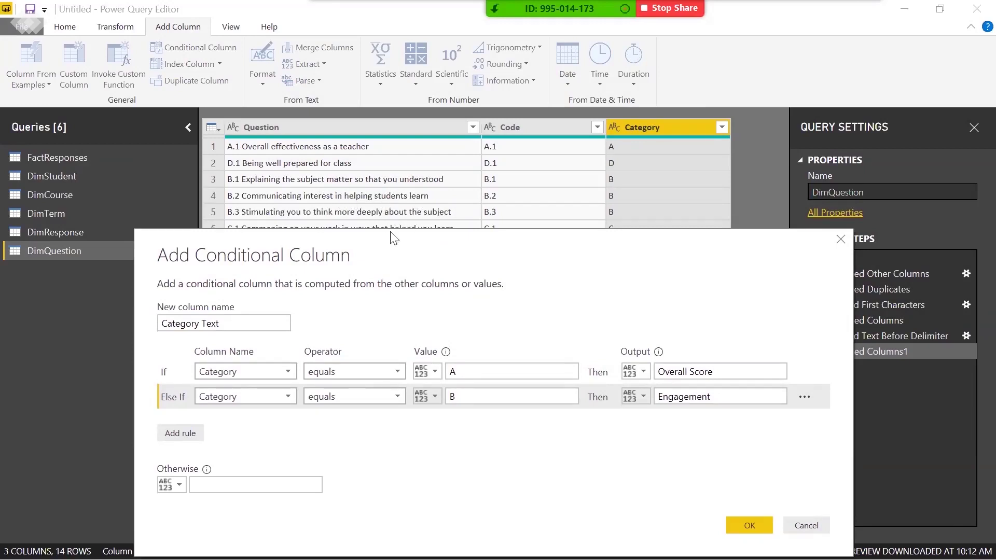
pyautogui.moveTo(408, 258); pyautogui.dragTo(407, 204)
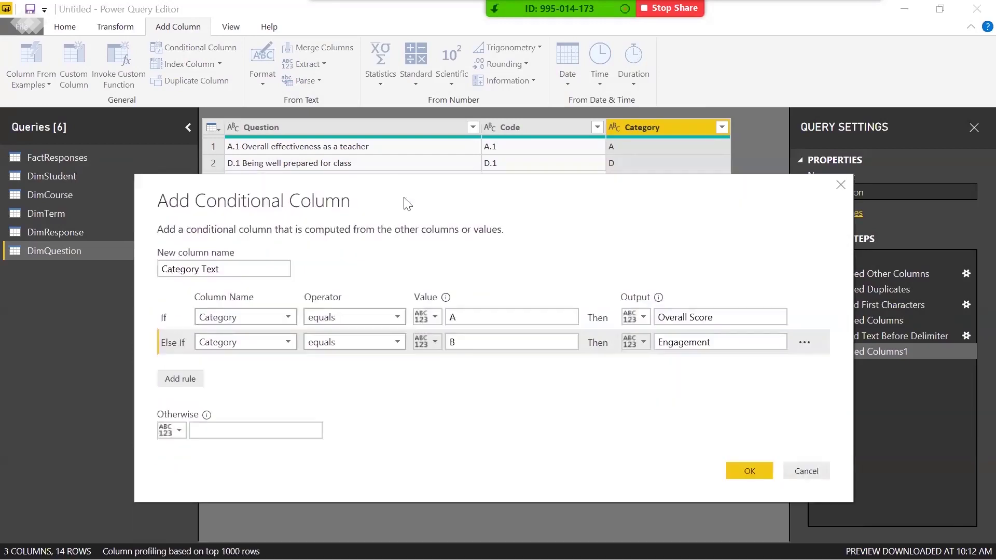
pyautogui.click(180, 379)
pyautogui.click(247, 366)
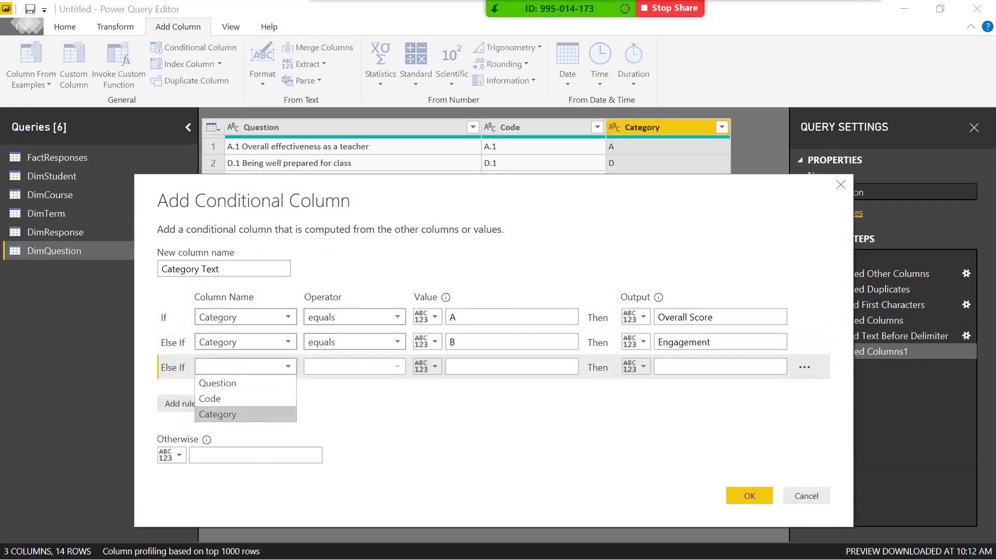
pyautogui.click(247, 415)
pyautogui.click(459, 367)
pyautogui.write('C')
pyautogui.press('Tab')
pyautogui.press('Tab')
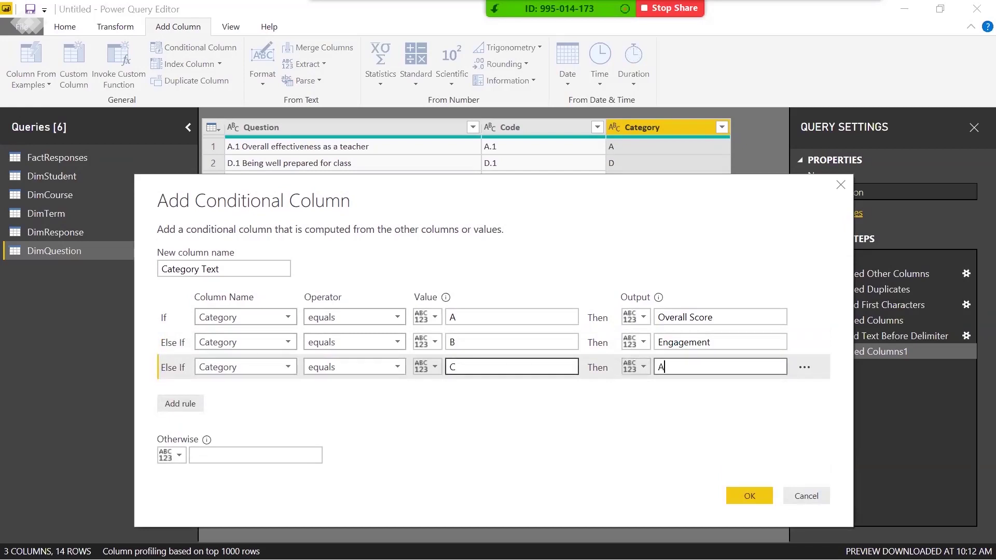
pyautogui.write('Assessment')
# Add a fourth rule to the conditional column so that Category equals D outputs "Outside Class"
pyautogui.click(180, 403)
pyautogui.click(239, 394)
pyautogui.click(249, 438)
pyautogui.click(516, 397)
pyautogui.write('D')
pyautogui.press('Tab')
pyautogui.press('Tab')
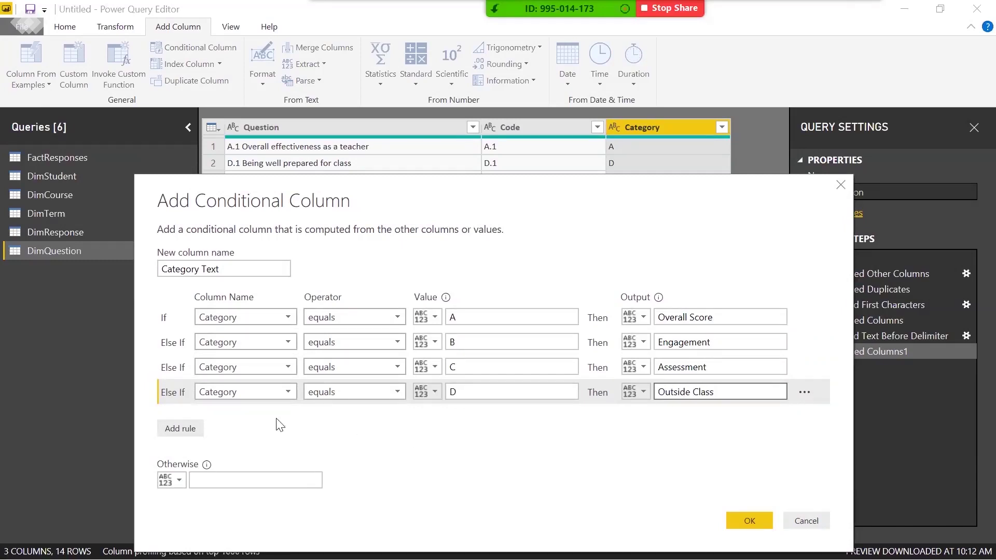
# Add a fifth rule to the conditional column so that Category equals E outputs "Student Self-Evaluation"
pyautogui.click(197, 432)
pyautogui.click(241, 418)
pyautogui.click(253, 463)
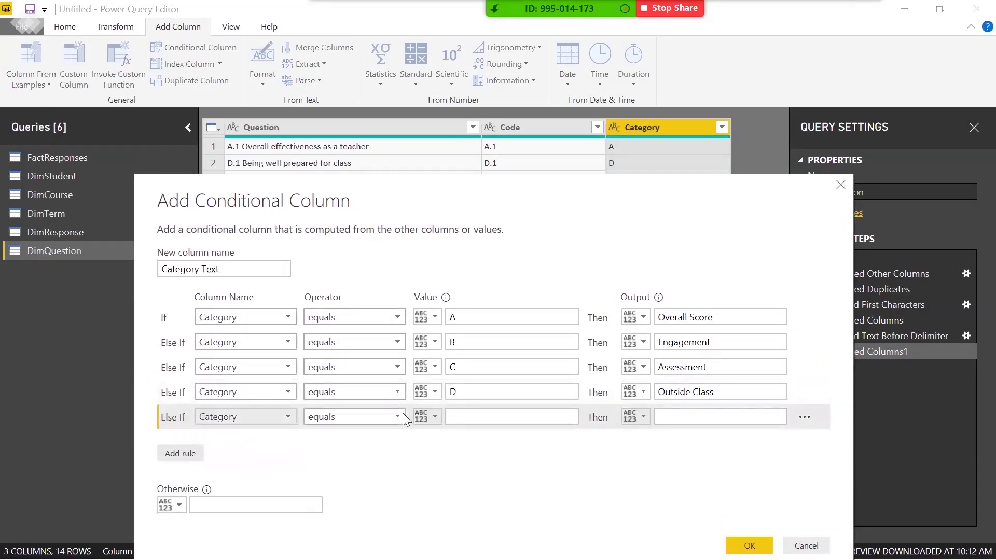
pyautogui.click(518, 417)
pyautogui.write('E')
pyautogui.click(720, 416)
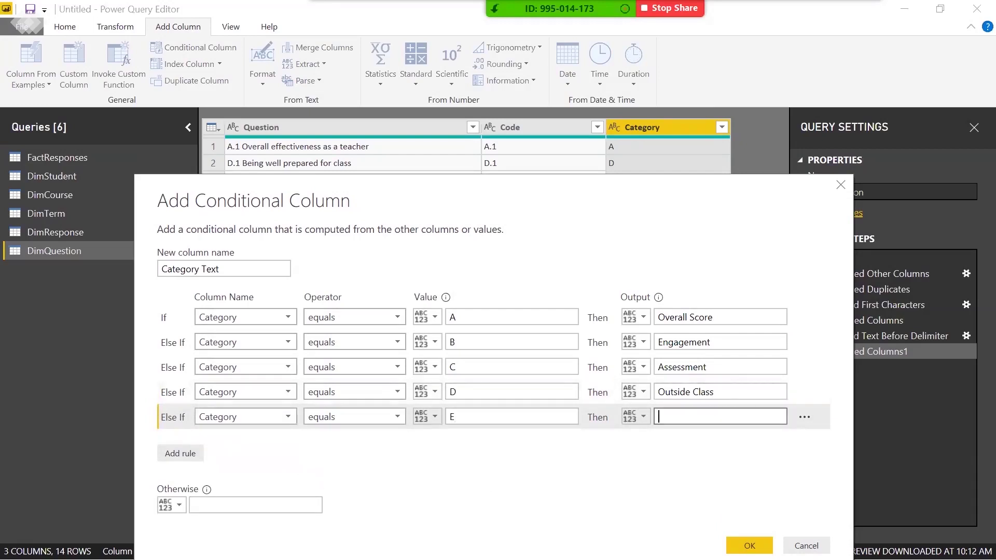
pyautogui.write('Student Self-Evaluation')
# Set the conditional column's Otherwise value to "Unknown"
pyautogui.press('Tab')
pyautogui.press('Tab')
pyautogui.press('Tab')
pyautogui.press('Tab')
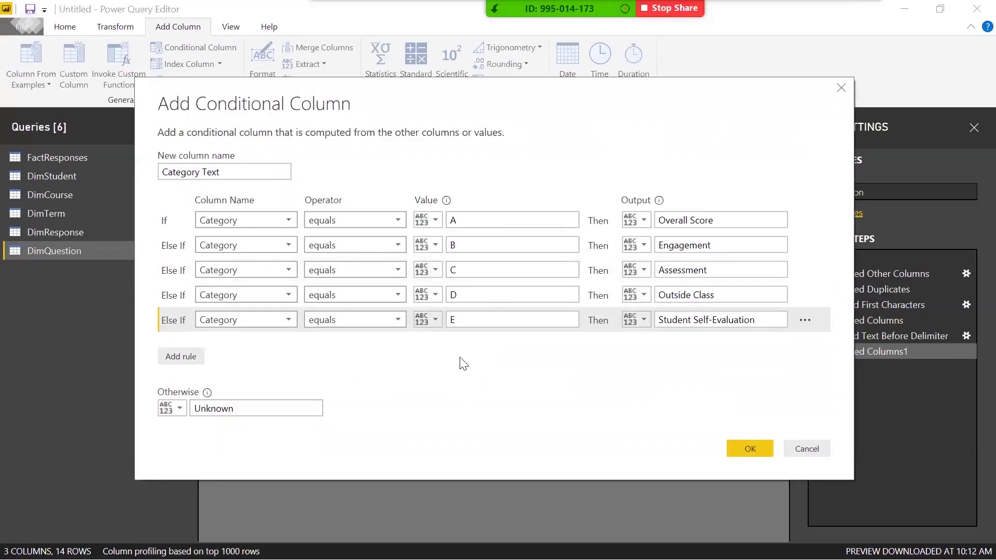
pyautogui.click(293, 408)
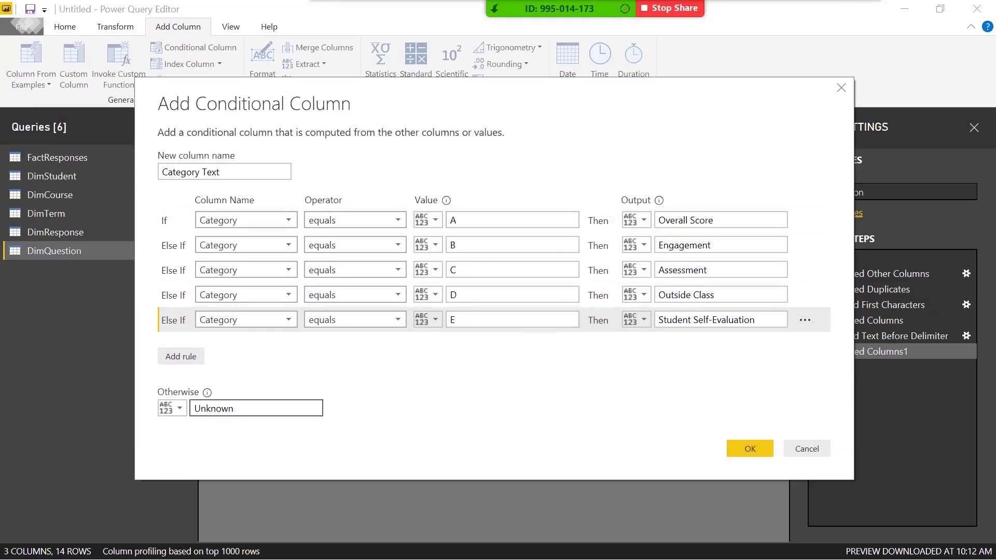
# Create the Category Text conditional column in DimQuestion and apply the pending query changes to the data model
pyautogui.click(234, 408)
pyautogui.click(736, 444)
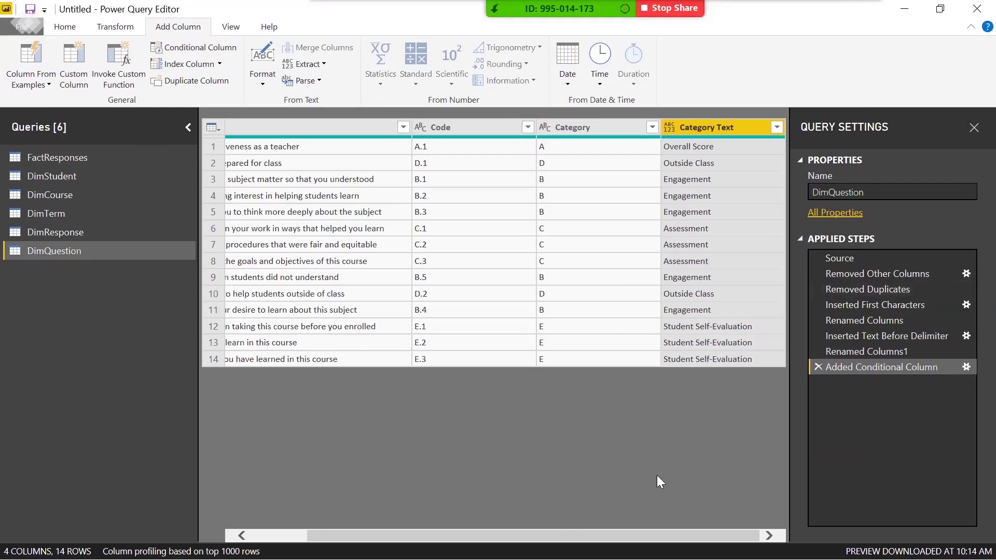
pyautogui.moveTo(539, 534); pyautogui.dragTo(484, 534)
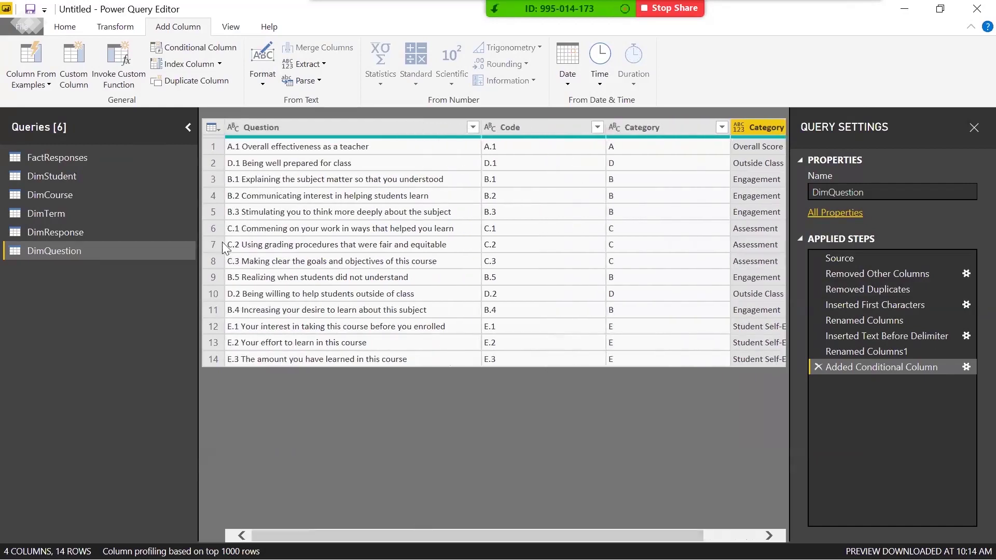
pyautogui.click(65, 26)
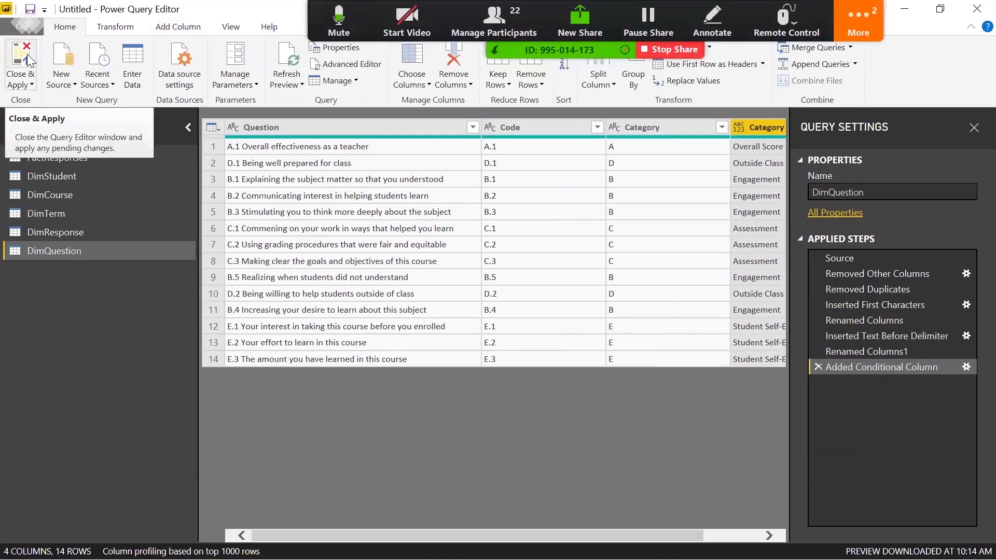
pyautogui.click(21, 61)
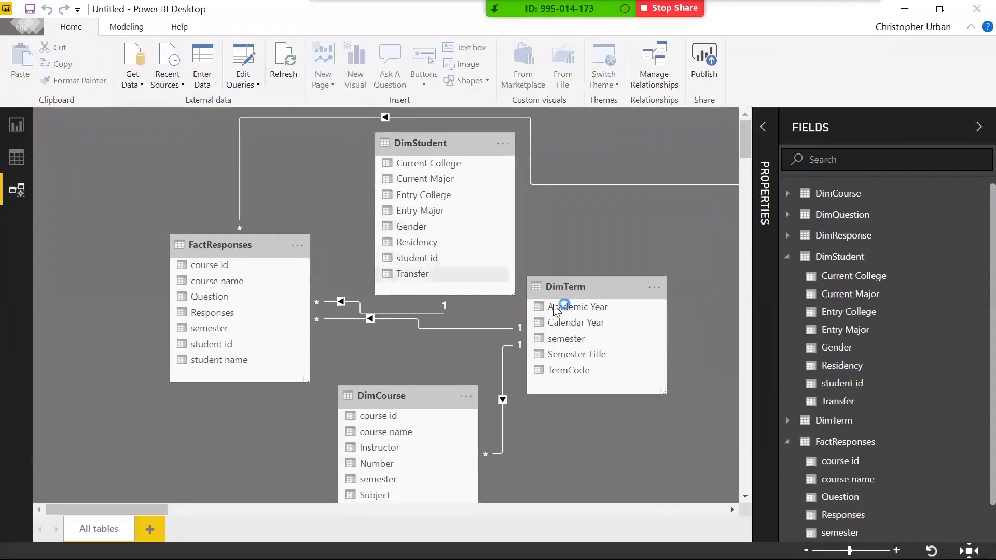
# Bring DimQuestion and DimResponse in beside the other tables, placing DimQuestion above and to the left of FactResponses
pyautogui.moveTo(167, 507); pyautogui.dragTo(237, 506)
pyautogui.moveTo(374, 150); pyautogui.dragTo(31, 211)
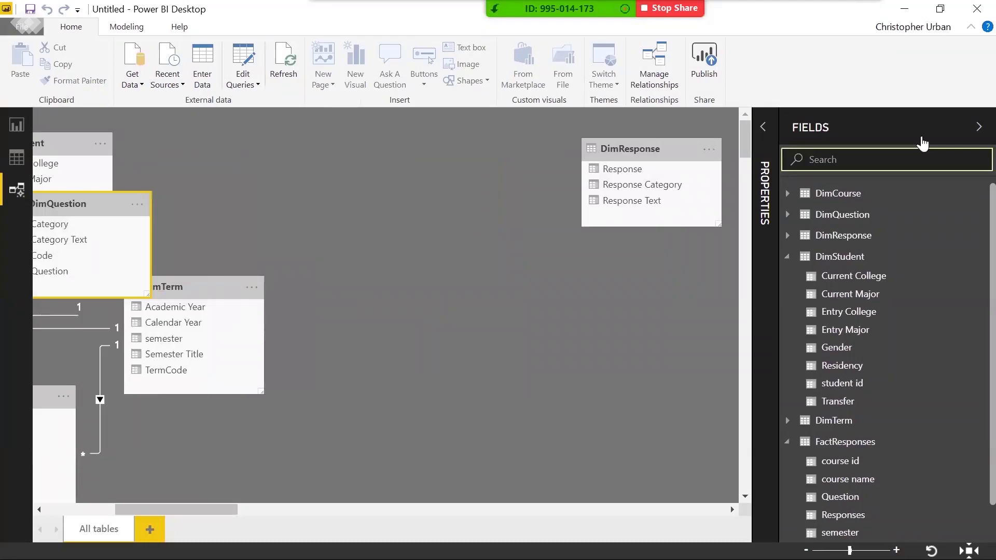
pyautogui.moveTo(652, 156); pyautogui.dragTo(197, 336)
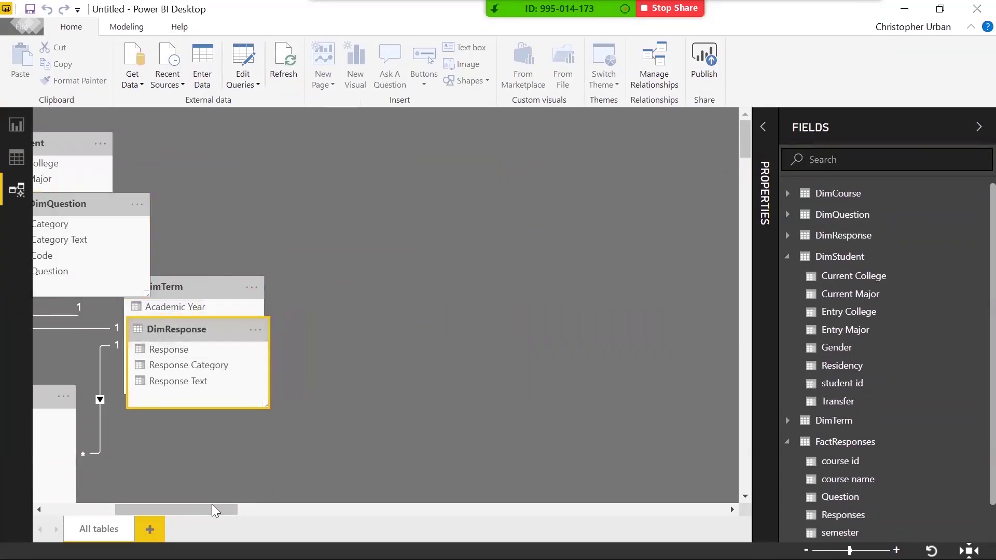
pyautogui.moveTo(212, 506); pyautogui.dragTo(58, 507)
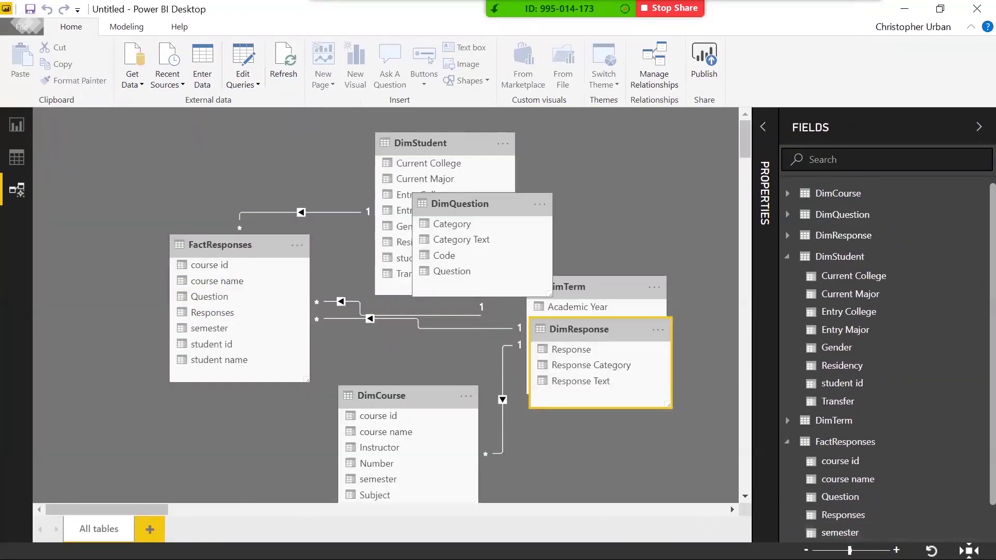
pyautogui.moveTo(850, 550); pyautogui.dragTo(848, 550)
pyautogui.moveTo(371, 192); pyautogui.dragTo(99, 141)
pyautogui.moveTo(228, 233); pyautogui.dragTo(274, 256)
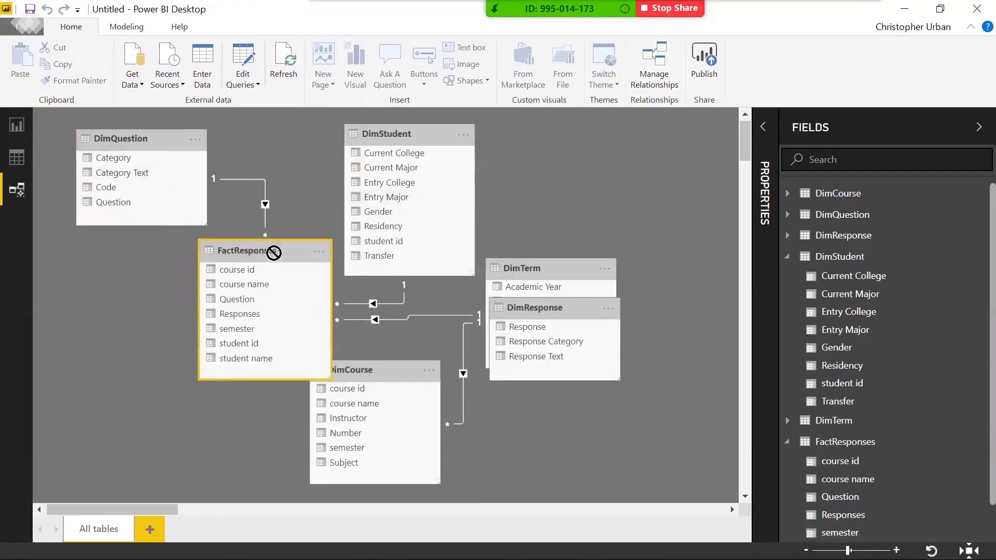
# Place DimResponse below and to the left of FactResponses, and space DimCourse, DimTerm and DimStudent around the fact table
pyautogui.moveTo(519, 331); pyautogui.dragTo(88, 408)
pyautogui.click(404, 398)
pyautogui.moveTo(403, 398); pyautogui.dragTo(437, 425)
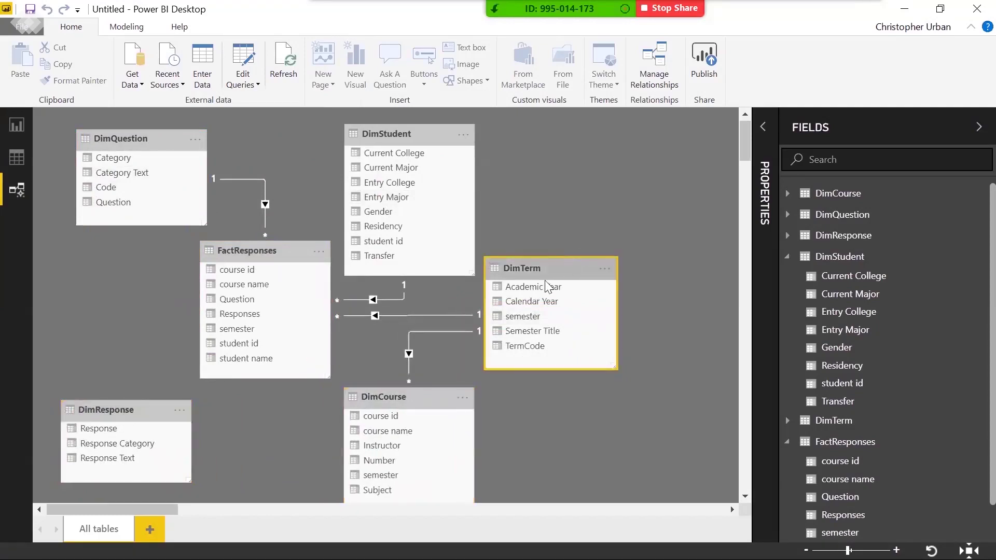
pyautogui.moveTo(547, 285); pyautogui.dragTo(558, 304)
pyautogui.moveTo(426, 134); pyautogui.dragTo(419, 133)
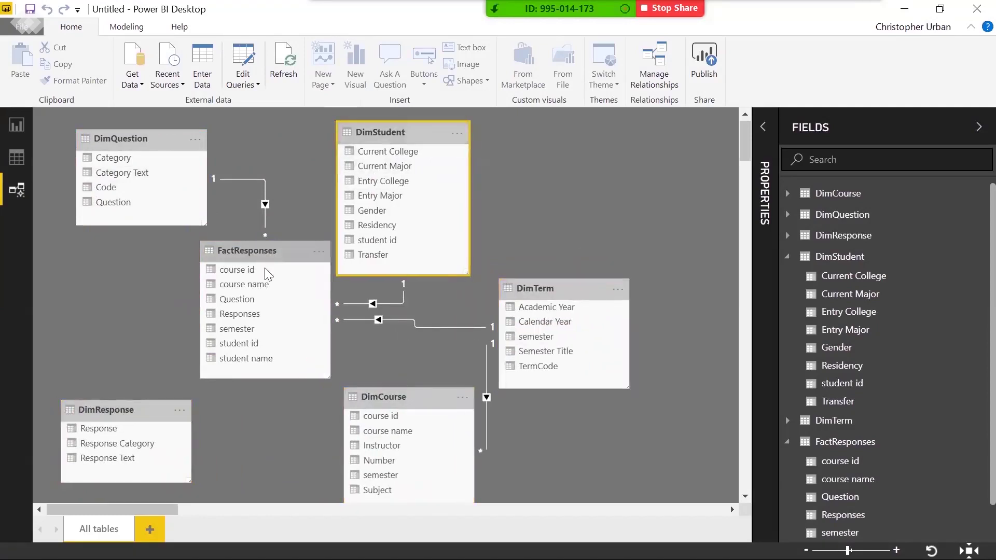
pyautogui.moveTo(265, 253); pyautogui.dragTo(234, 263)
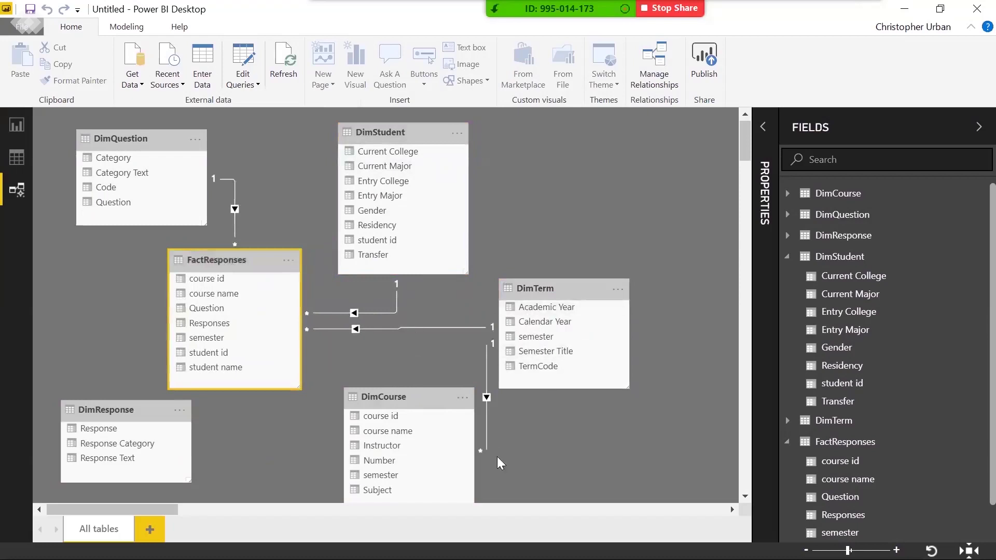
pyautogui.moveTo(106, 410); pyautogui.dragTo(96, 412)
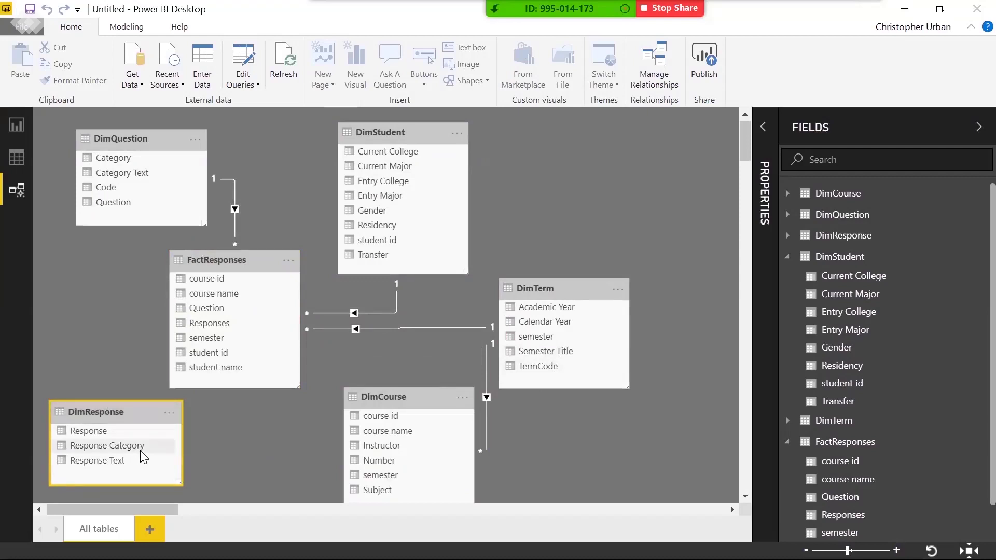
pyautogui.moveTo(194, 255); pyautogui.dragTo(214, 257)
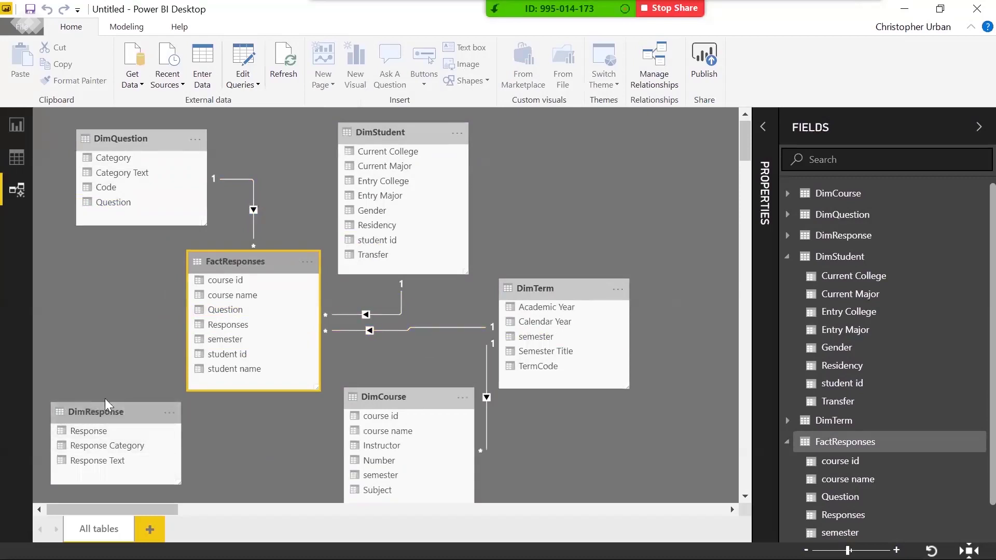
# Create a relationship between Response in DimResponse and Responses in FactResponses
pyautogui.click(247, 326)
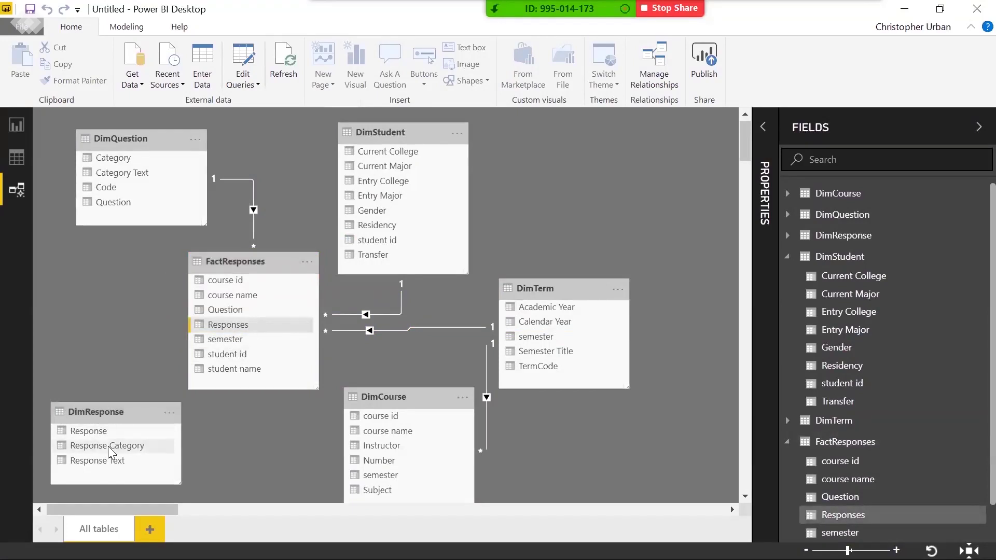
pyautogui.click(102, 432)
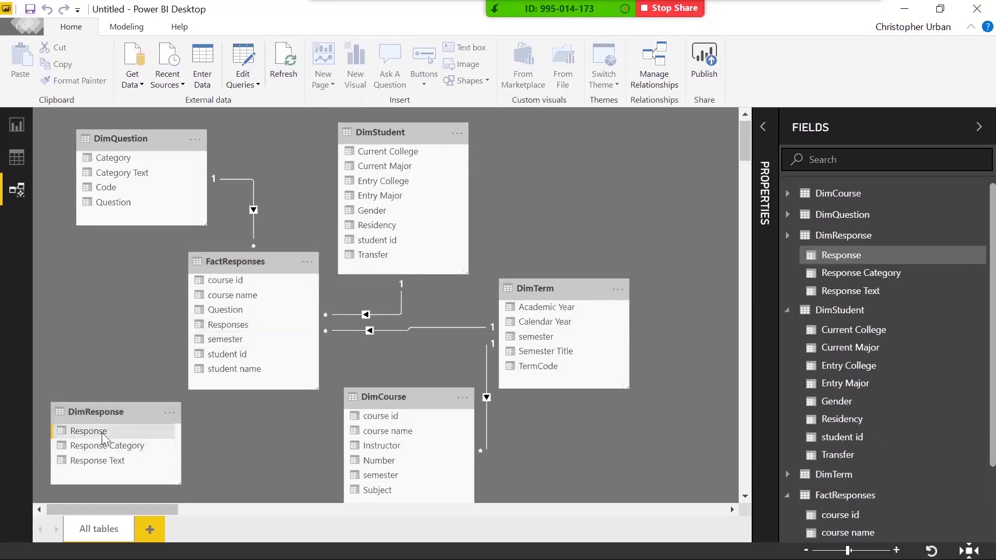
pyautogui.click(219, 327)
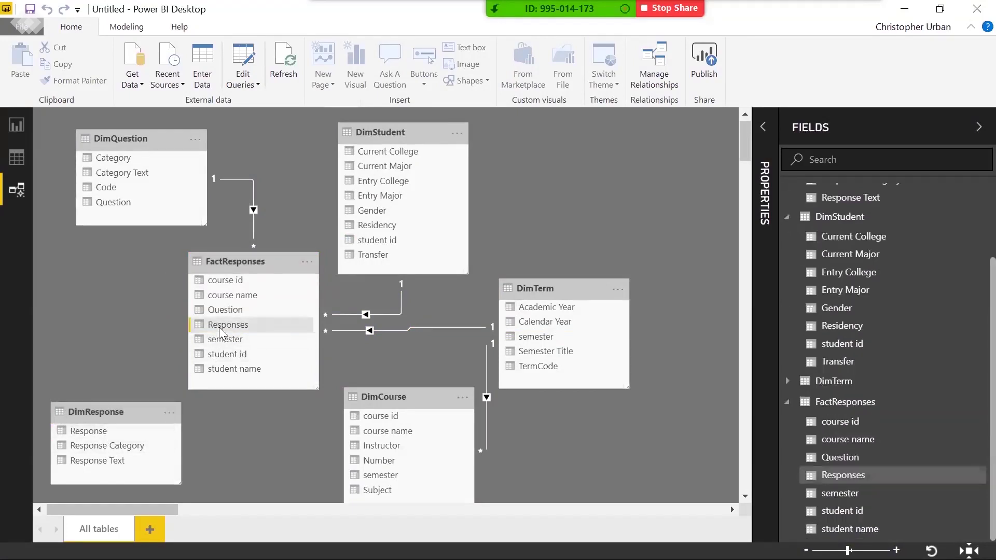
pyautogui.click(111, 436)
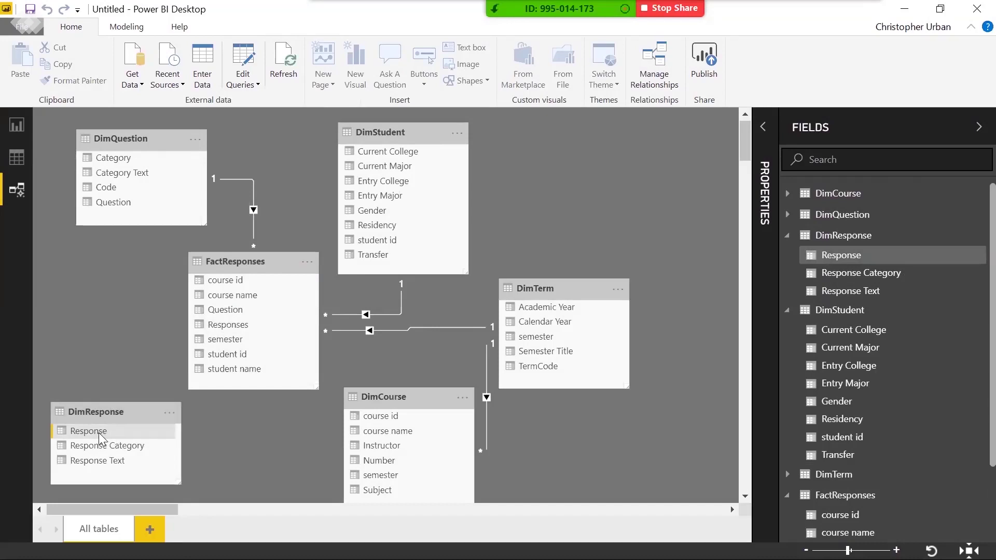
pyautogui.moveTo(96, 439); pyautogui.dragTo(223, 331)
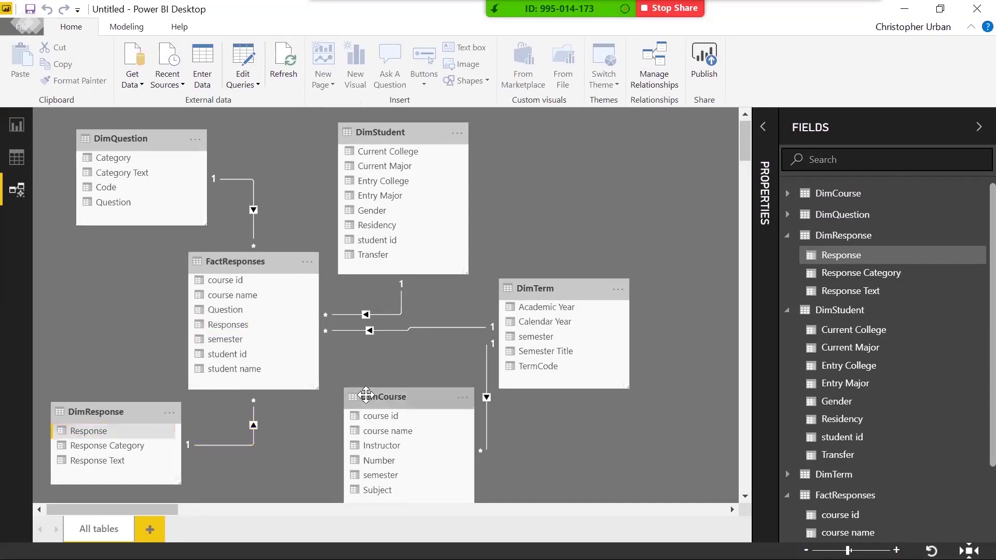
# Delete the relationship between DimTerm and DimCourse, and adjust DimCourse's position below DimStudent
pyautogui.moveTo(356, 395); pyautogui.dragTo(350, 395)
pyautogui.click(485, 370)
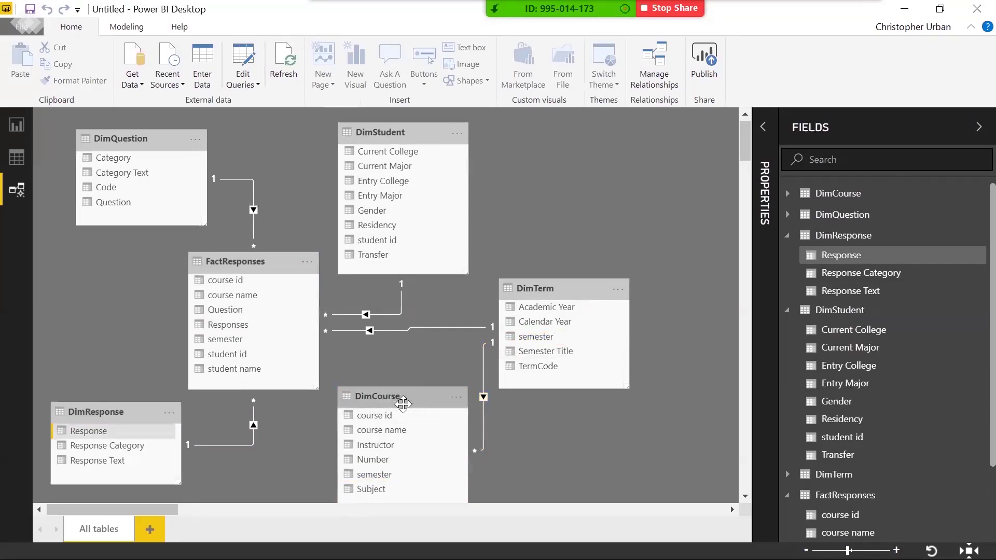
pyautogui.rightClick(483, 375)
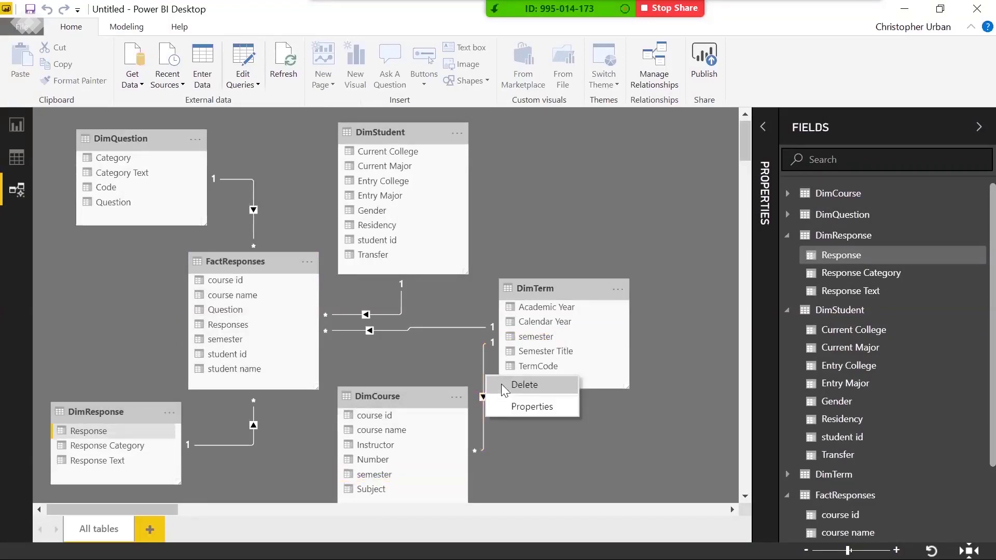
pyautogui.click(501, 385)
pyautogui.click(568, 312)
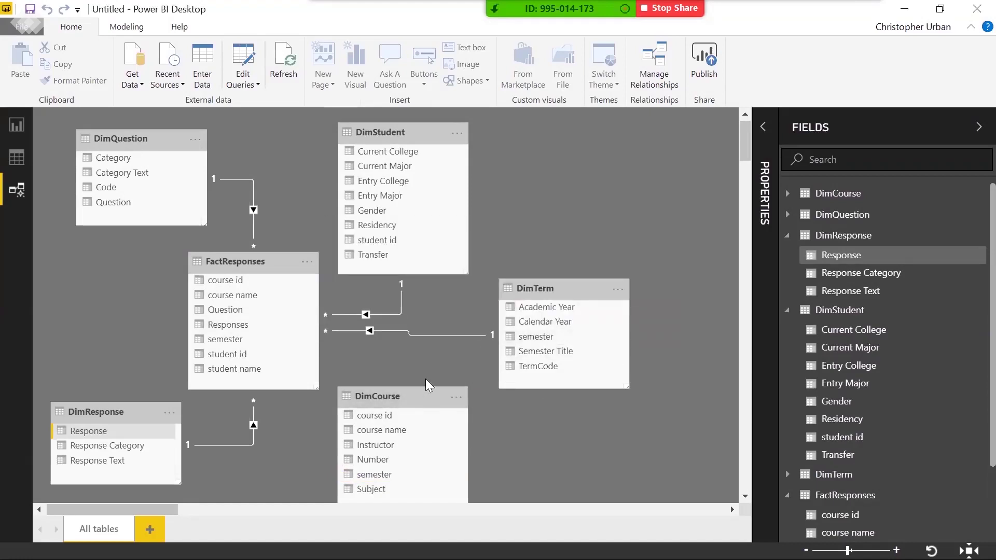
pyautogui.click(408, 388)
pyautogui.moveTo(409, 389); pyautogui.dragTo(414, 396)
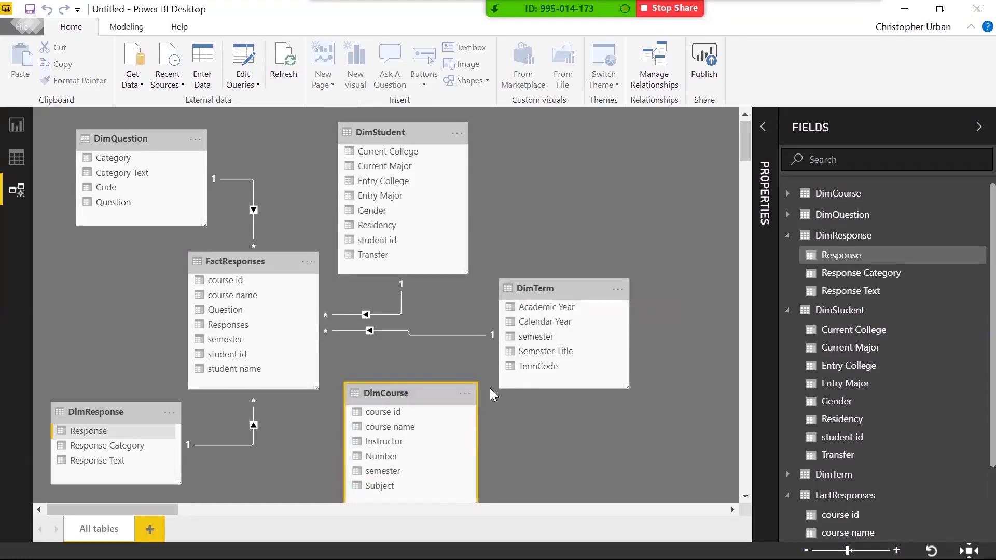
# Try to relate course id in DimCourse to course id in FactResponses
pyautogui.scroll(-1, 491, 396)
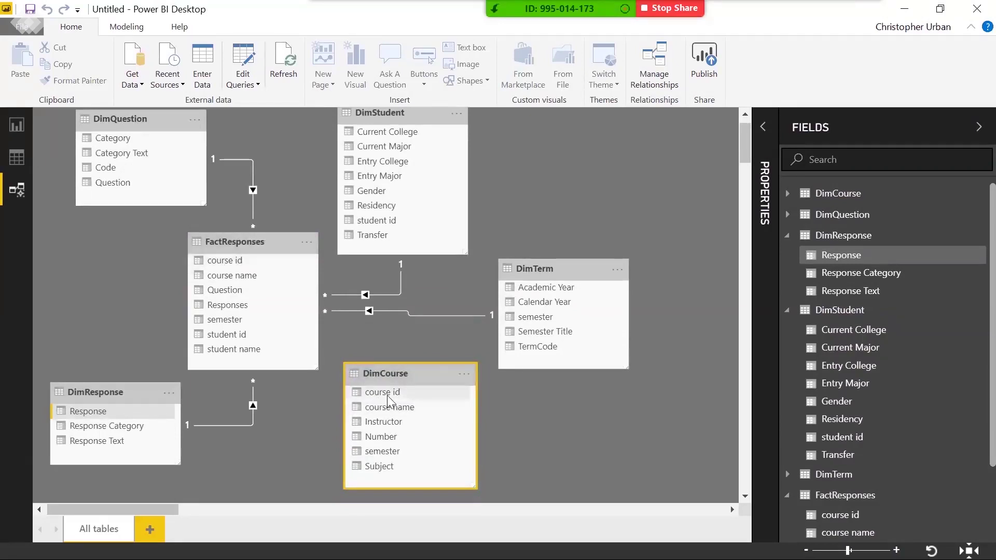
pyautogui.moveTo(382, 395); pyautogui.dragTo(226, 256)
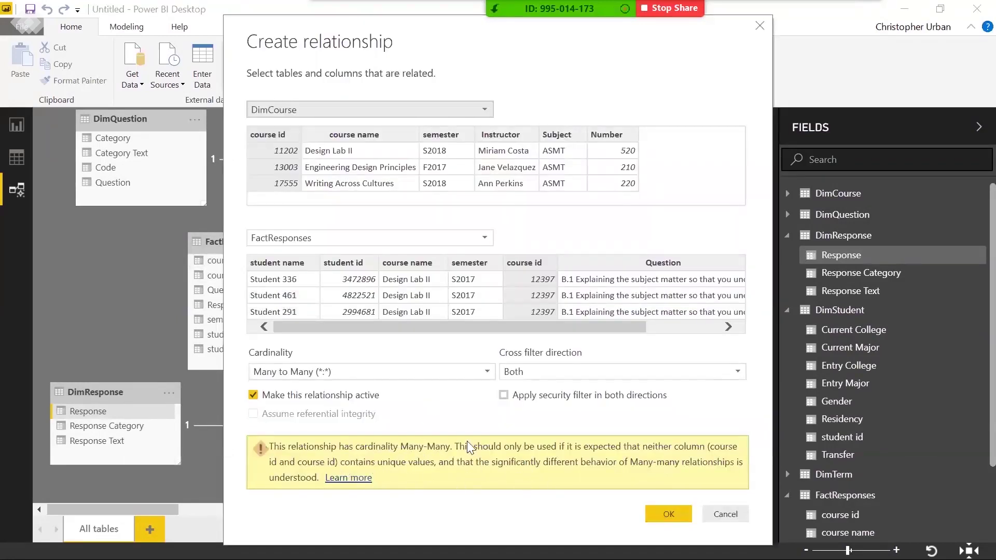
pyautogui.click(724, 509)
pyautogui.click(383, 393)
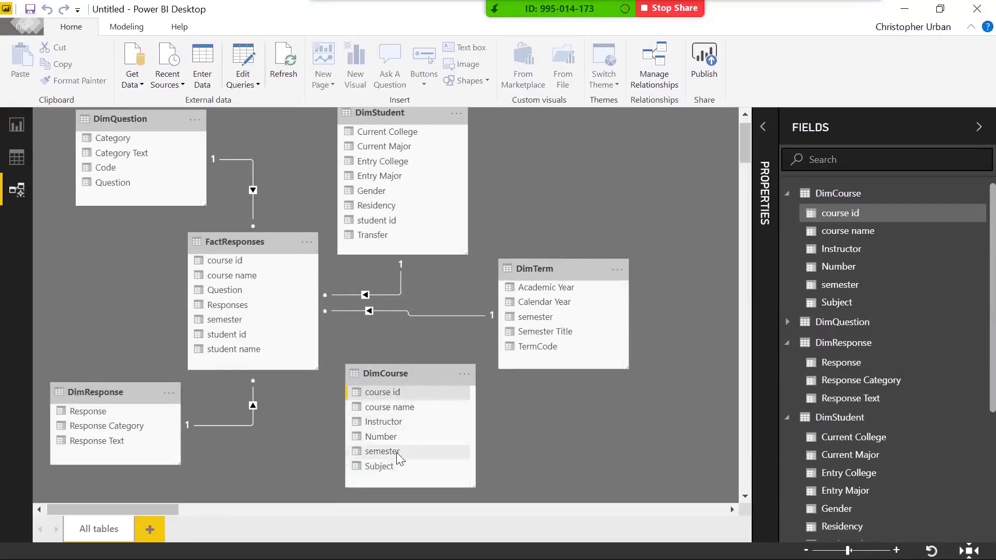
pyautogui.click(405, 375)
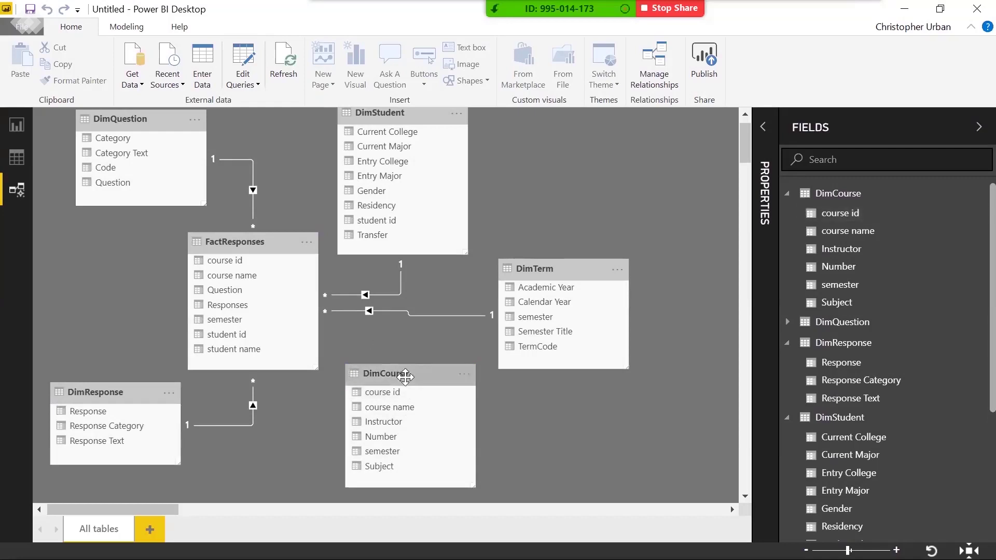
pyautogui.click(398, 393)
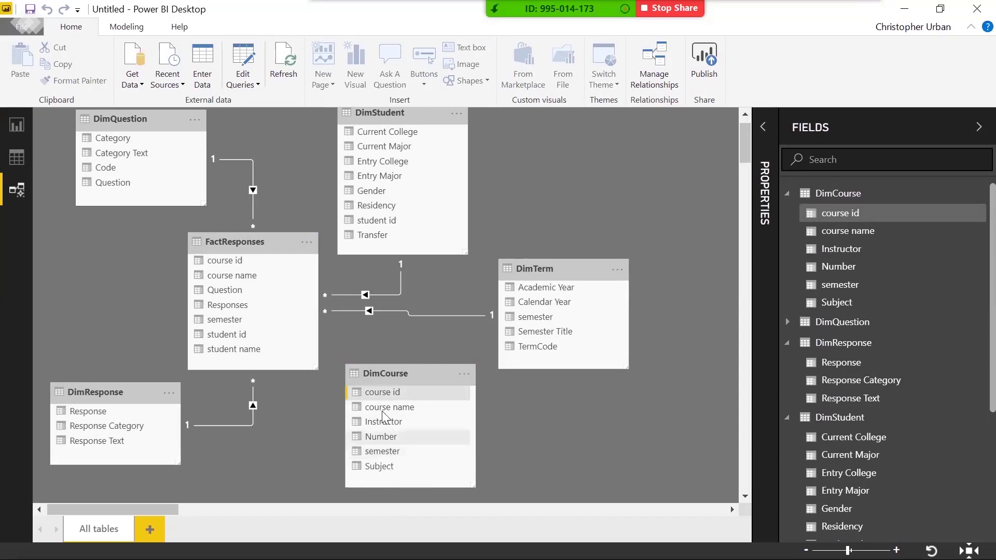
pyautogui.click(490, 314)
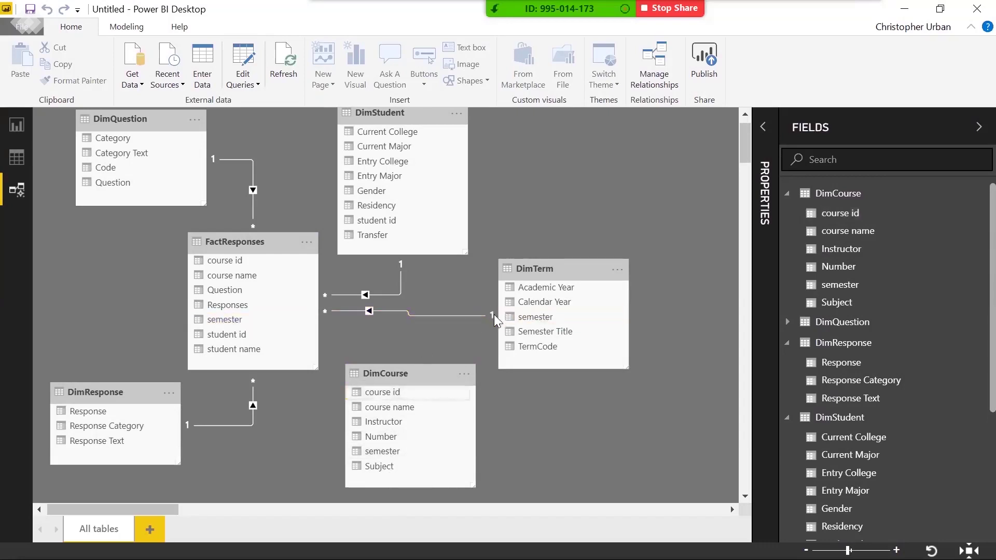
pyautogui.click(381, 394)
pyautogui.click(384, 454)
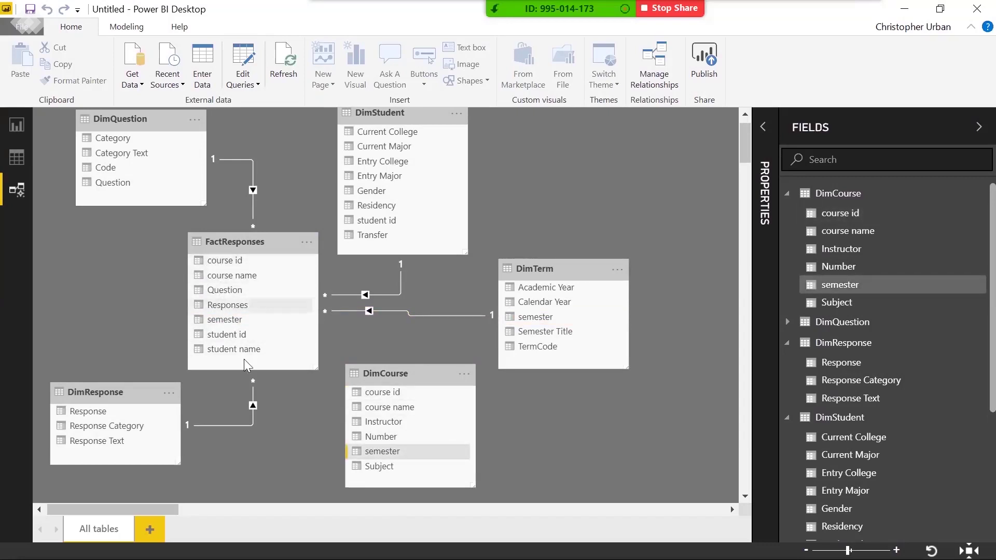
pyautogui.click(290, 409)
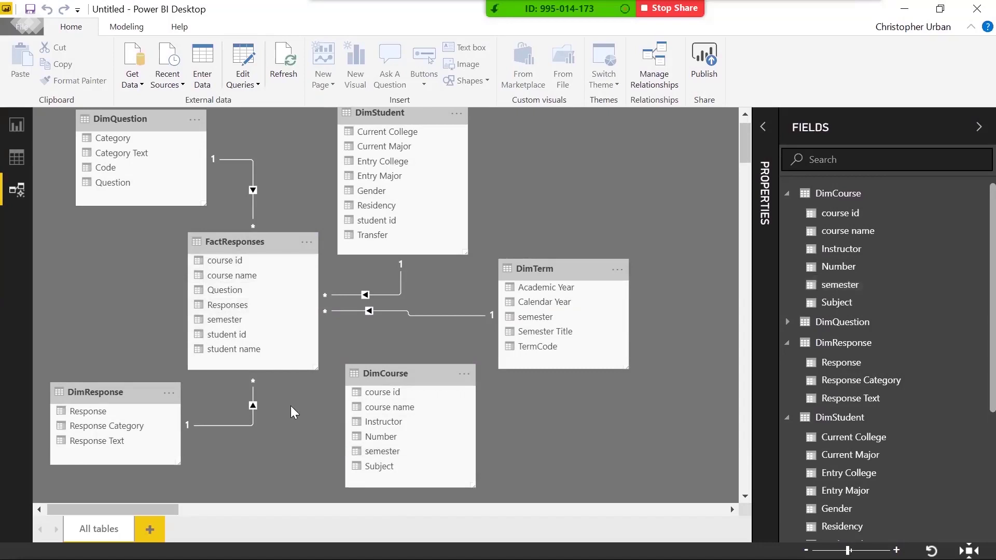
# In the DimCourse query, add a merged column of course id and semester without a separator, named CourseIDSemesterKey
pyautogui.click(244, 59)
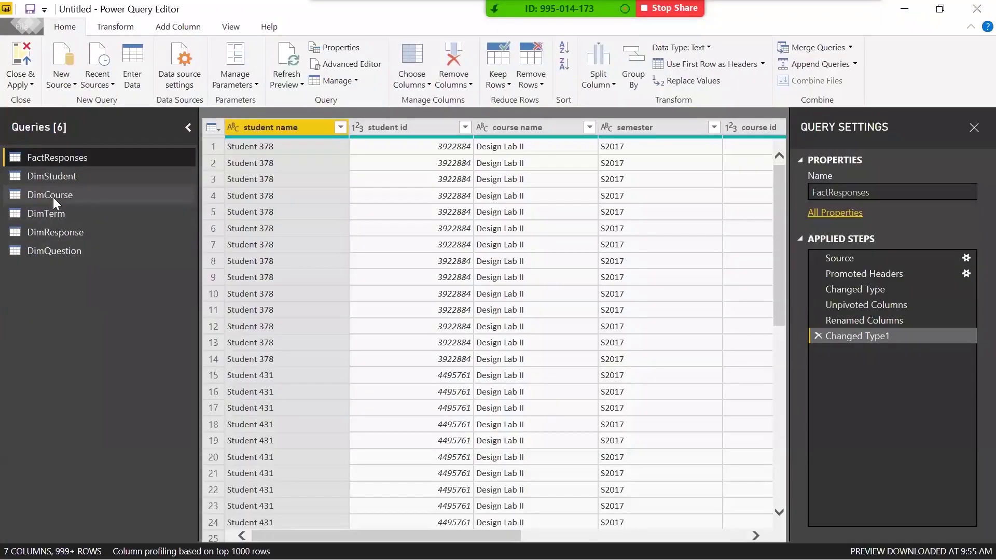
pyautogui.click(53, 197)
pyautogui.moveTo(363, 536)
pyautogui.mouseDown()
pyautogui.moveTo(409, 536)
pyautogui.moveTo(363, 536)
pyautogui.mouseUp()
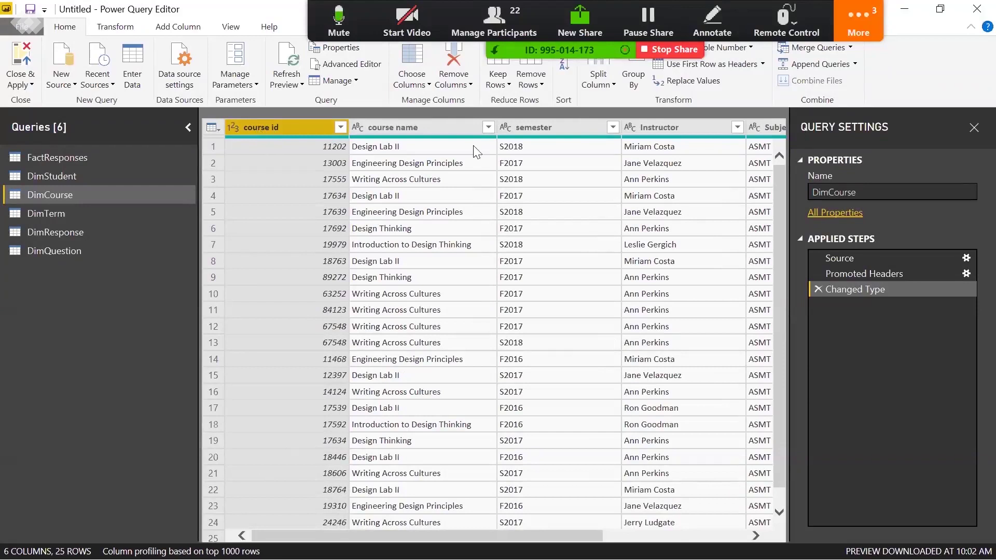
pyautogui.click(544, 130)
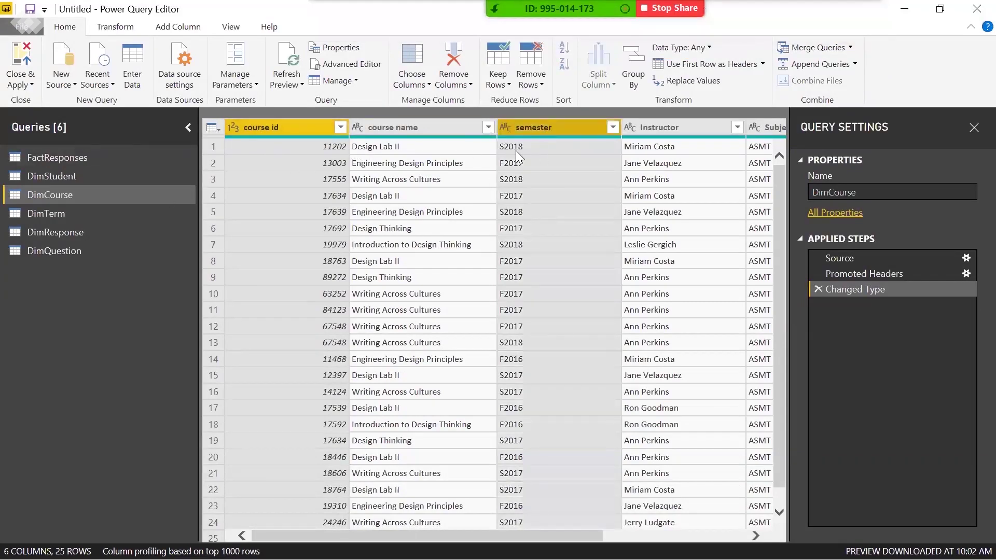
pyautogui.click(169, 32)
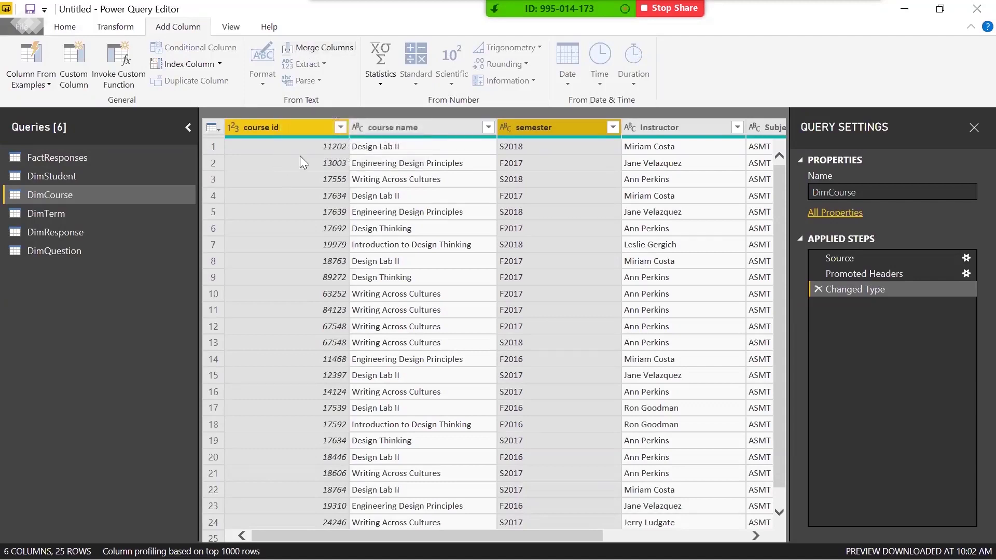
pyautogui.click(315, 47)
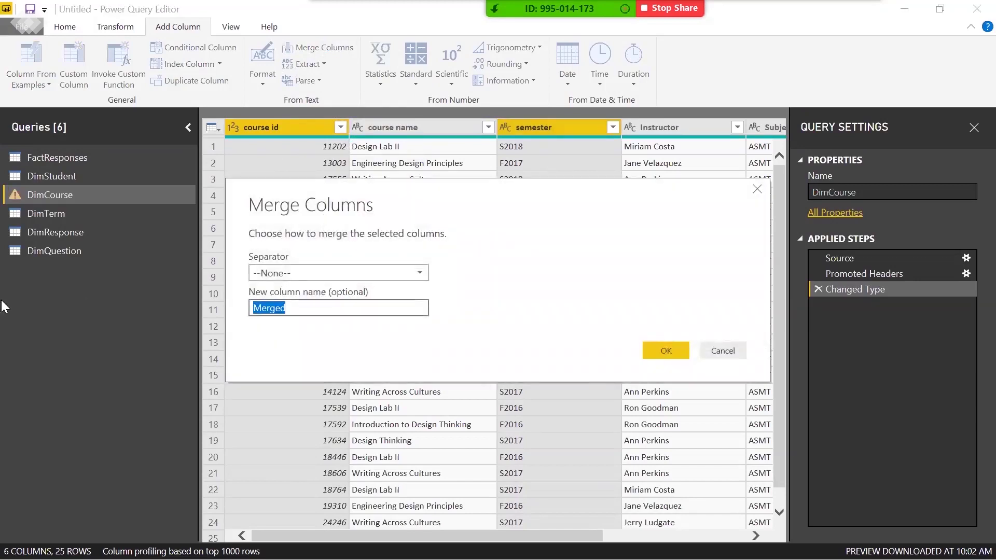
pyautogui.write('CourseID ')
pyautogui.write('emesterKey')
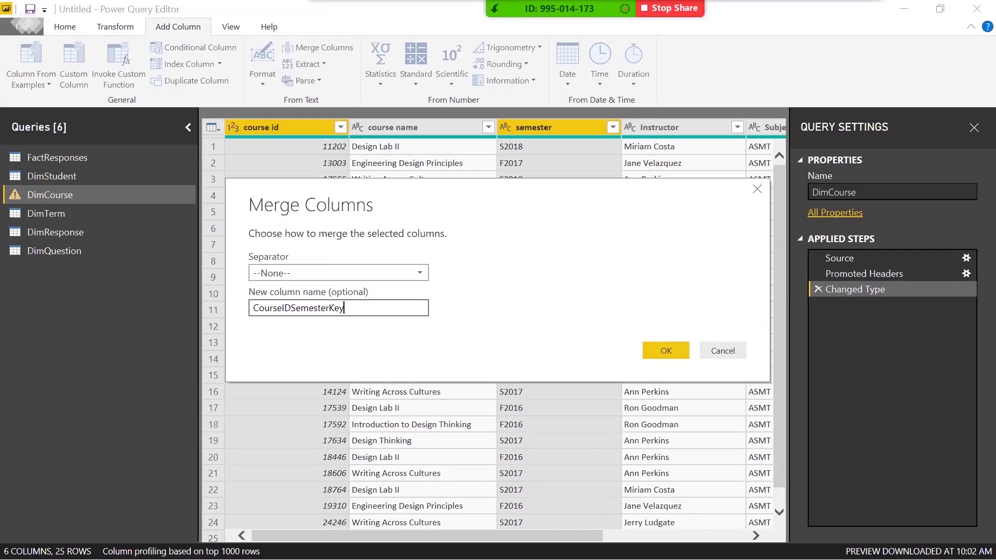
pyautogui.click(669, 352)
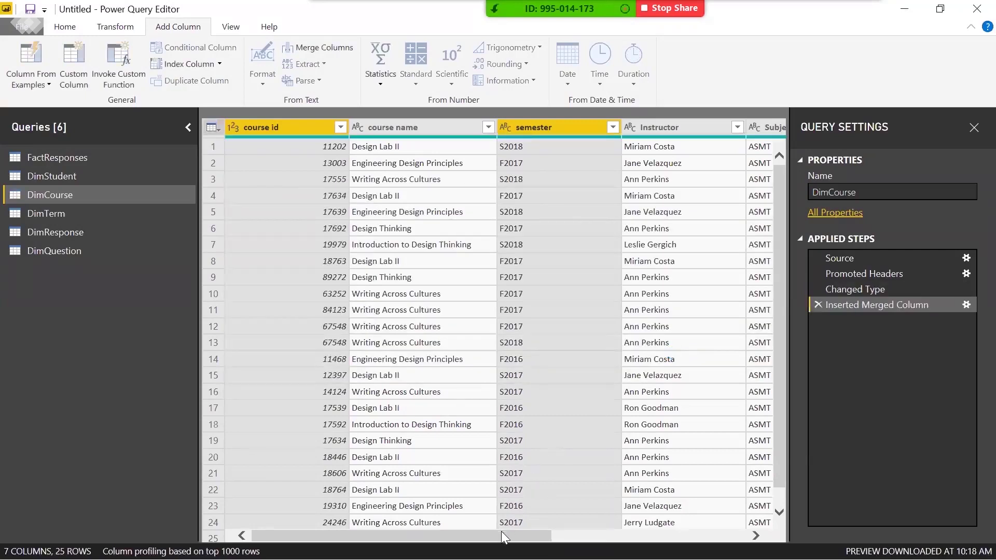
# Examine the first few values of the merged key column in DimCourse
pyautogui.moveTo(502, 537); pyautogui.dragTo(724, 509)
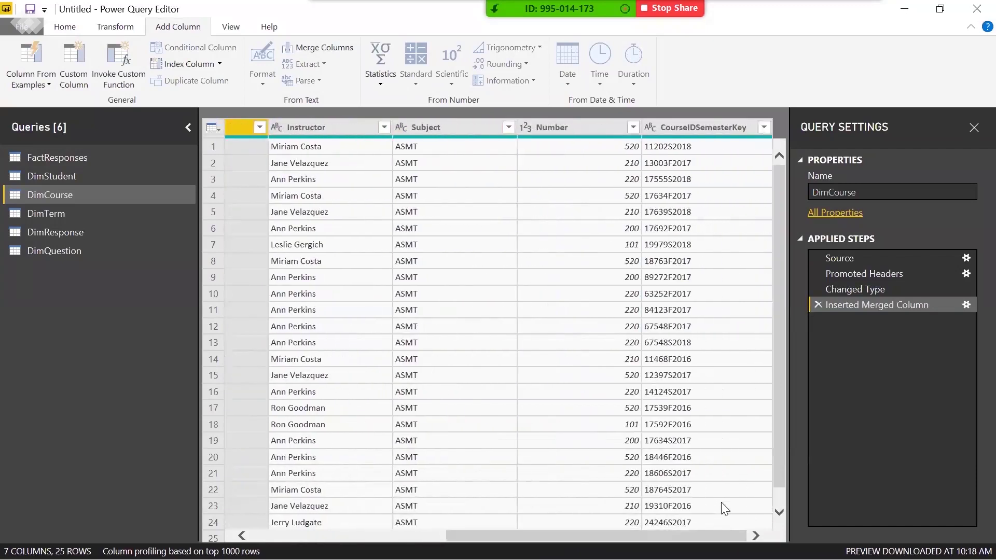
pyautogui.click(663, 149)
pyautogui.click(670, 163)
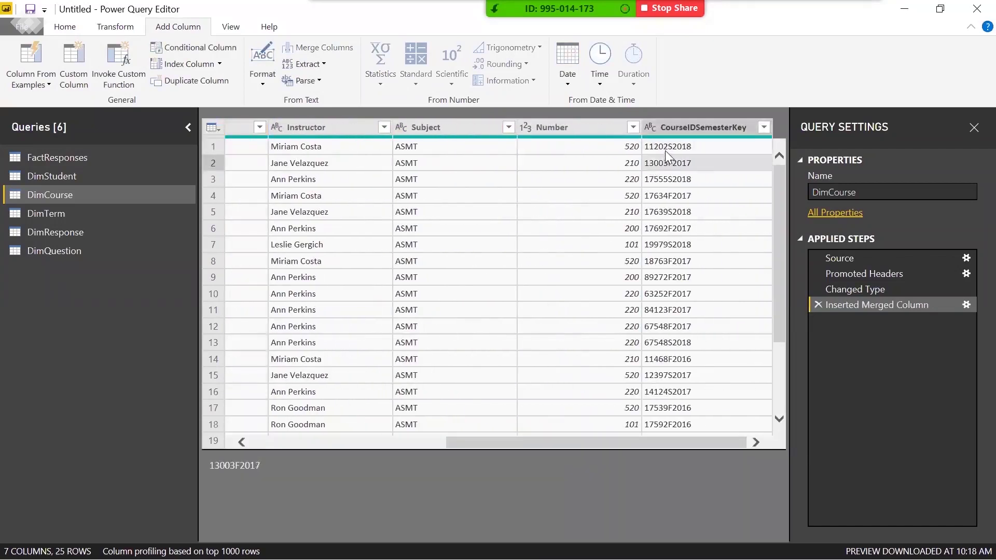
pyautogui.click(663, 149)
pyautogui.click(682, 181)
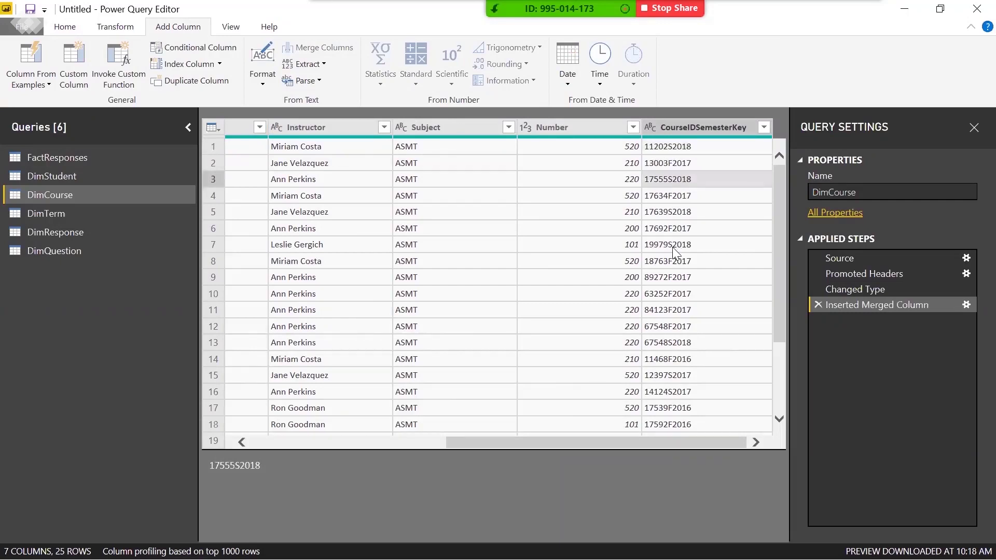
pyautogui.click(690, 151)
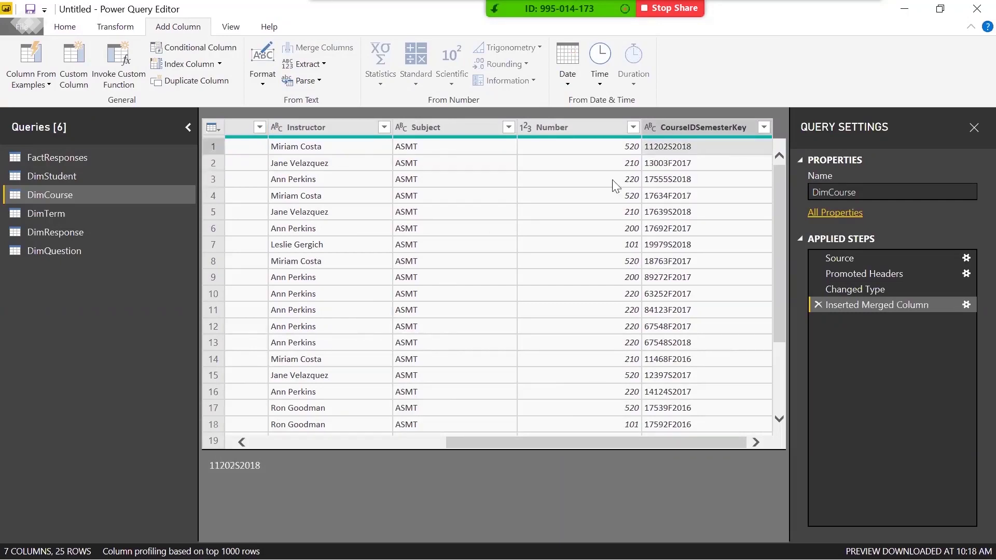
# In the FactResponses query, add a merged column of course id and semester without a separator, named CourseIDSemesterKey
pyautogui.click(109, 158)
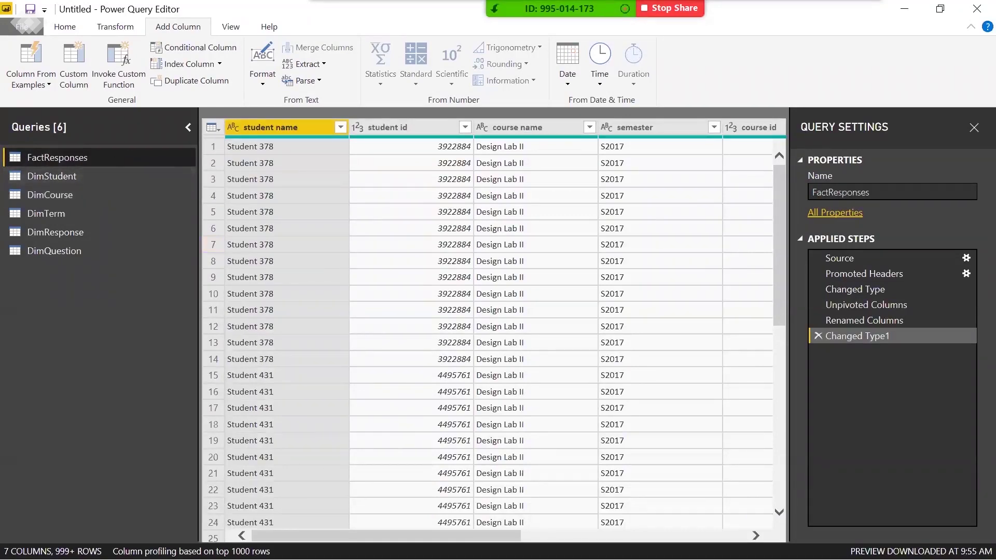
pyautogui.hscroll(5, 493, 332)
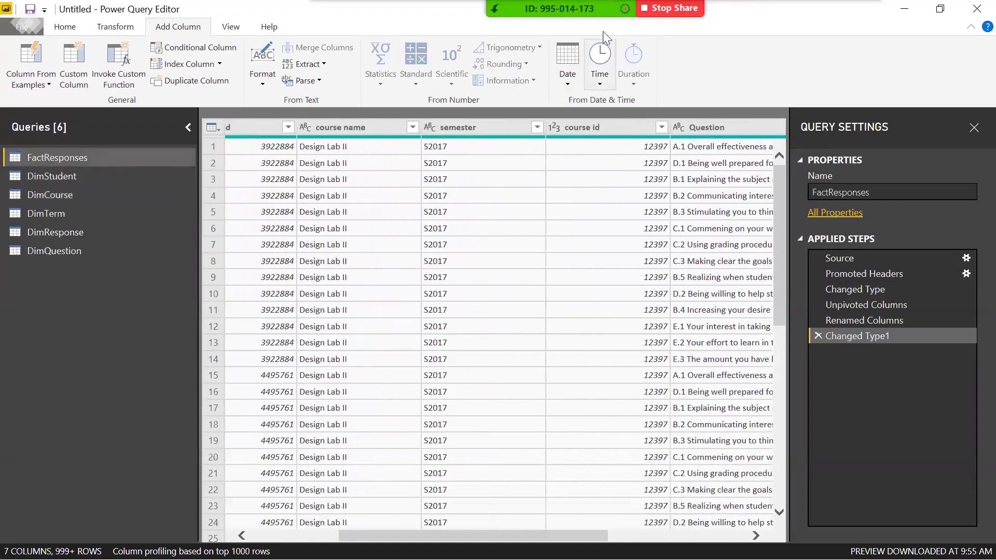
pyautogui.click(581, 129)
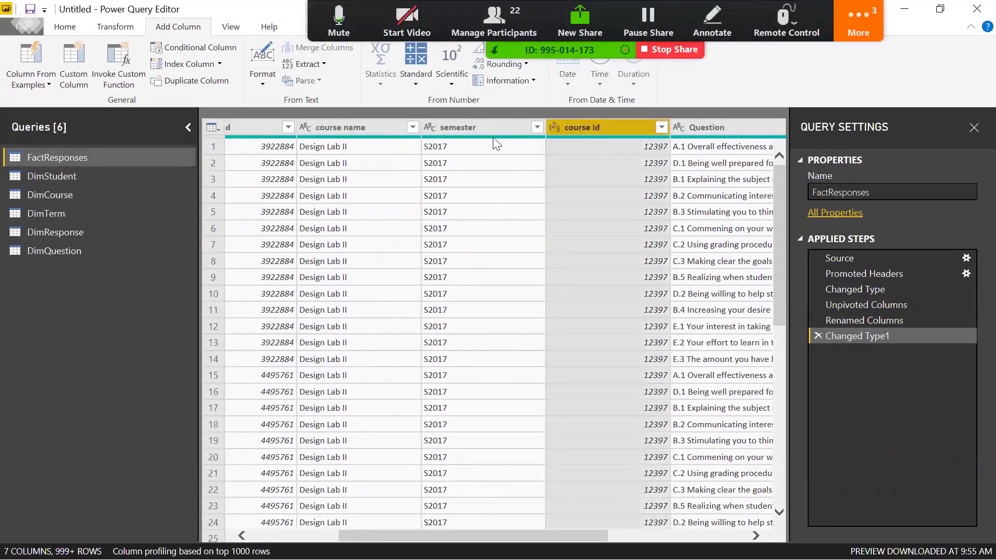
pyautogui.keyDown('ctrl'); pyautogui.click(459, 129); pyautogui.keyUp('ctrl')
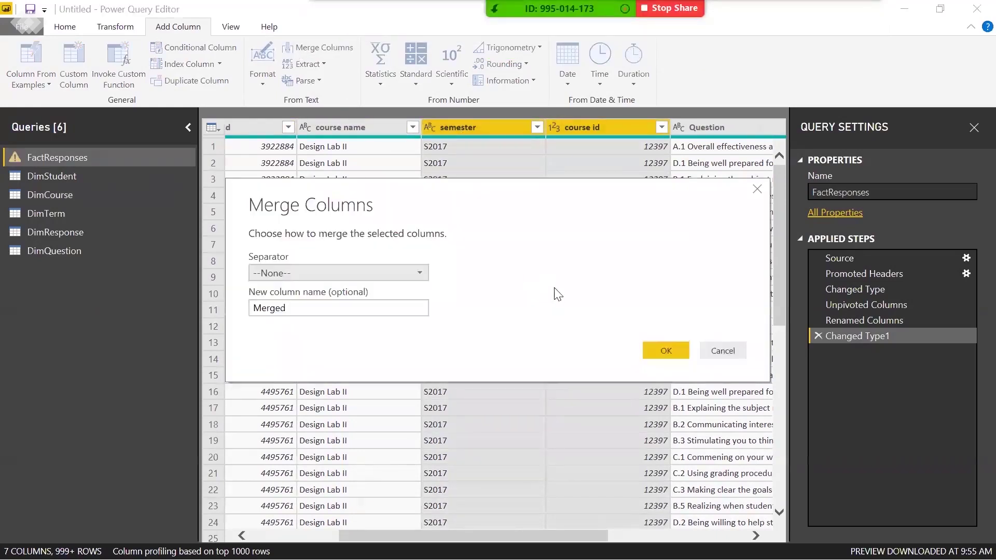
pyautogui.press('Tab')
pyautogui.write('Co')
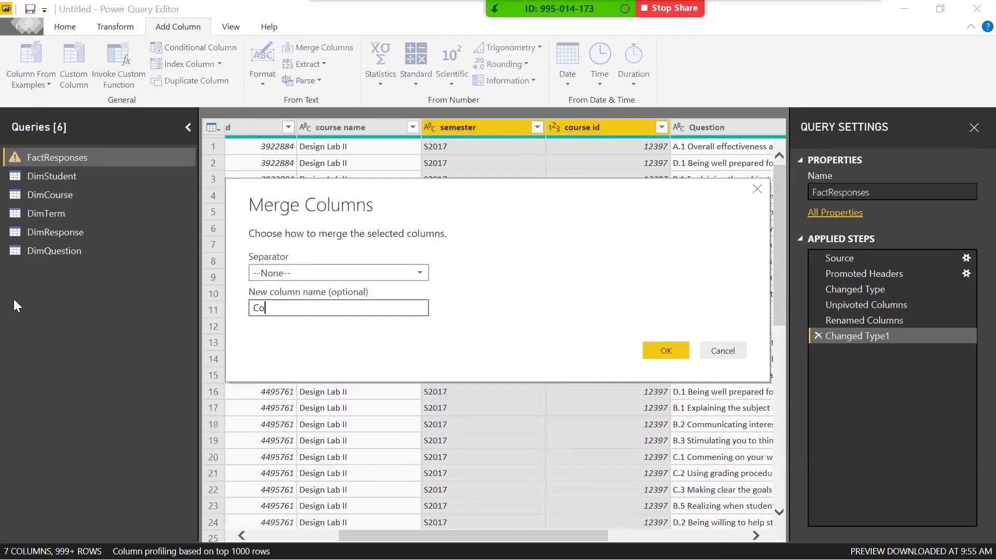
pyautogui.write('urseIDSemmester')
pyautogui.press('BackSpace')
pyautogui.press('BackSpace')
pyautogui.press('BackSpace')
pyautogui.write('esterKey')
pyautogui.click(666, 351)
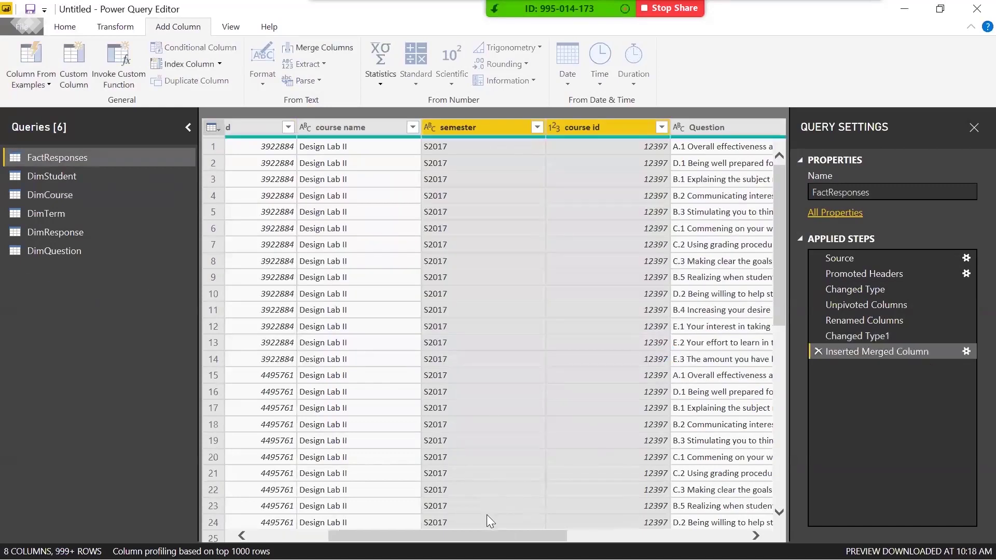
# Check the merged key values in FactResponses, and apply the query changes to the data model
pyautogui.moveTo(545, 535); pyautogui.dragTo(718, 527)
pyautogui.click(658, 274)
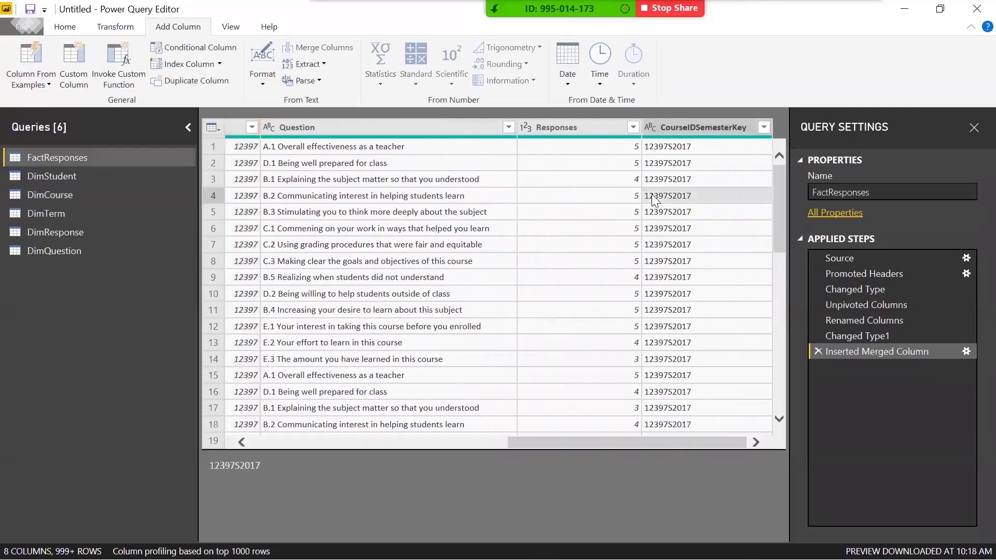
pyautogui.click(659, 163)
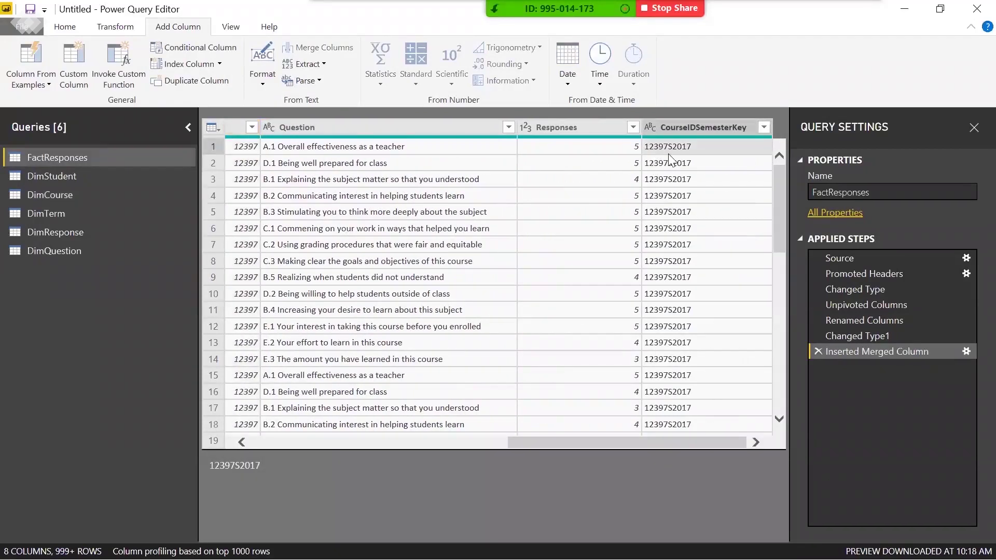
pyautogui.click(64, 28)
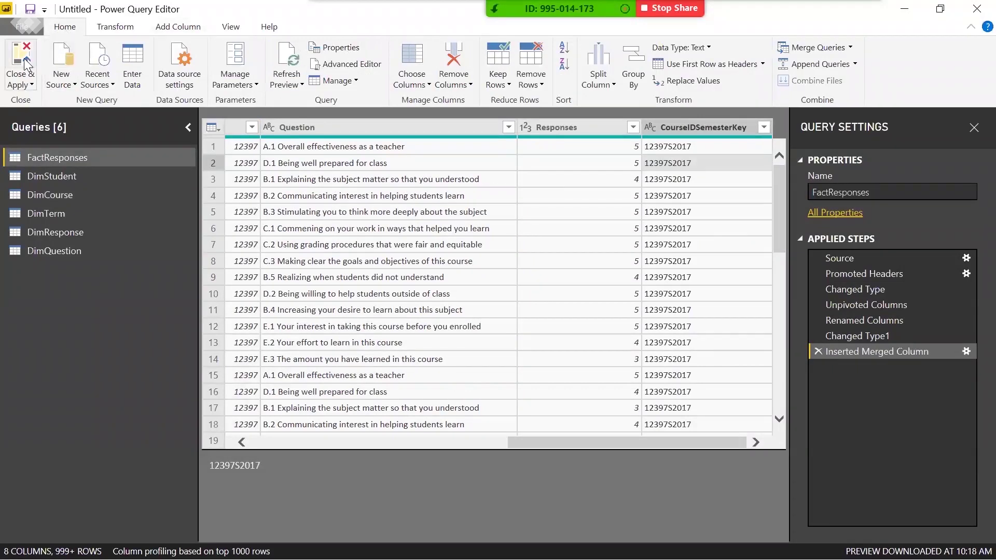
pyautogui.click(21, 58)
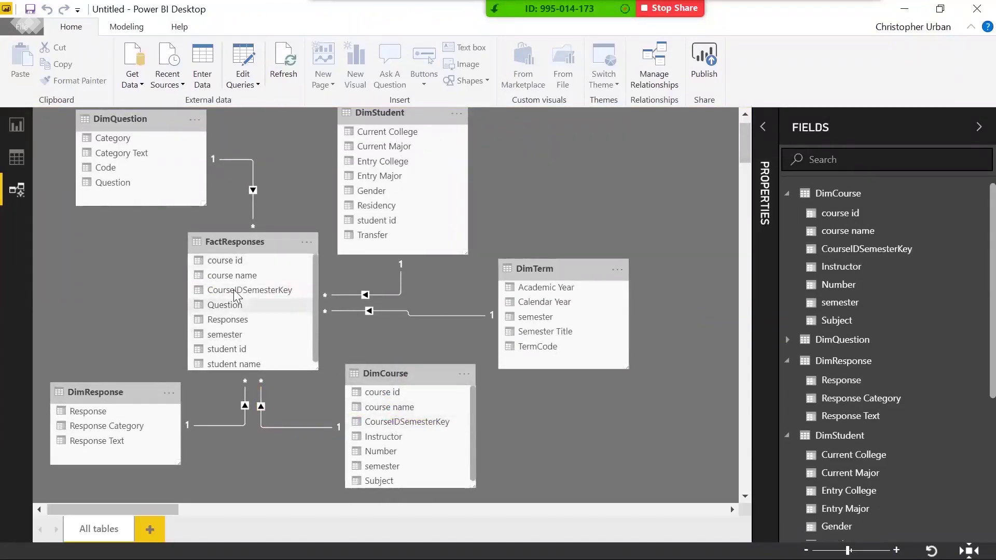
# Shift FactResponses toward the diagram's center, place DimCourse to its left below DimQuestion, and lower DimResponse beneath DimCourse
pyautogui.moveTo(223, 243); pyautogui.dragTo(270, 274)
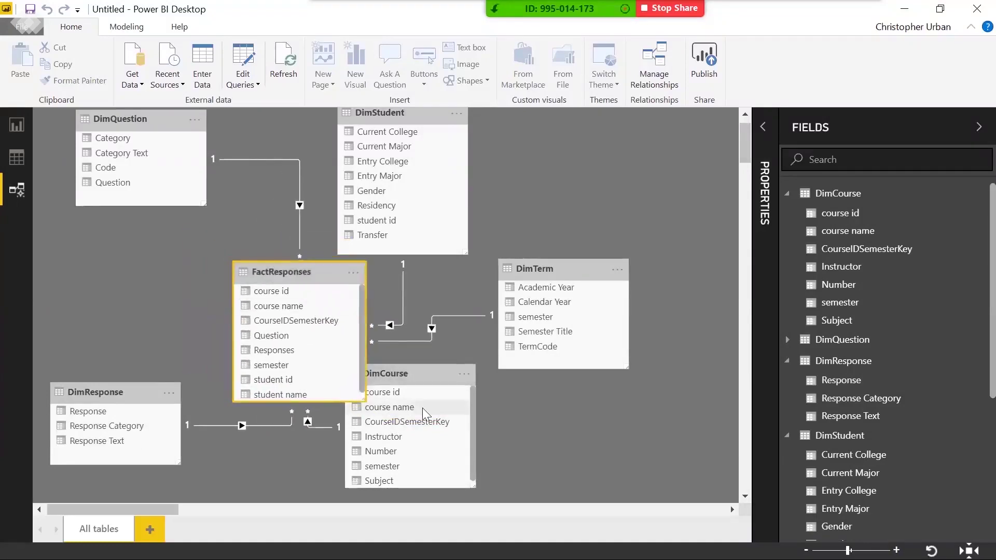
pyautogui.moveTo(390, 376); pyautogui.dragTo(111, 255)
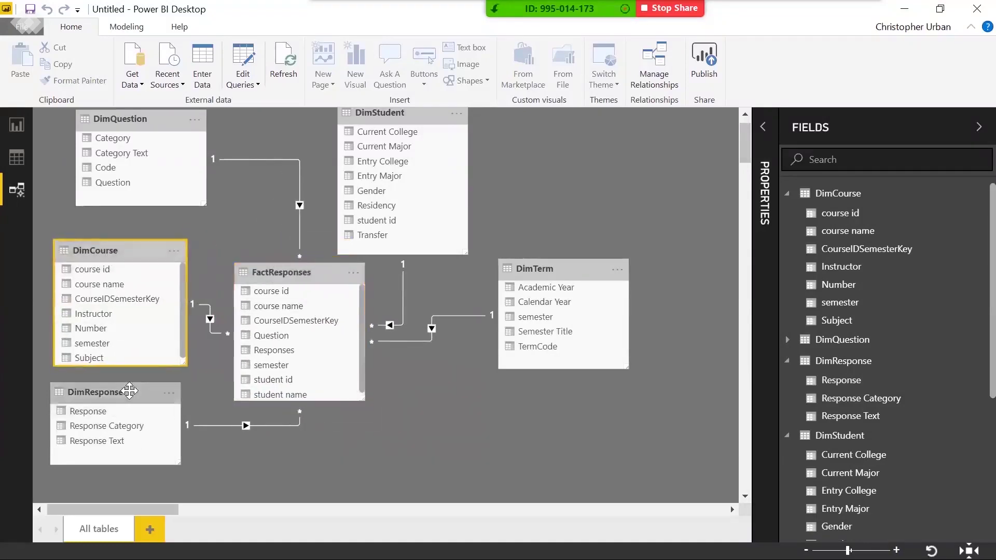
pyautogui.moveTo(160, 392); pyautogui.dragTo(188, 416)
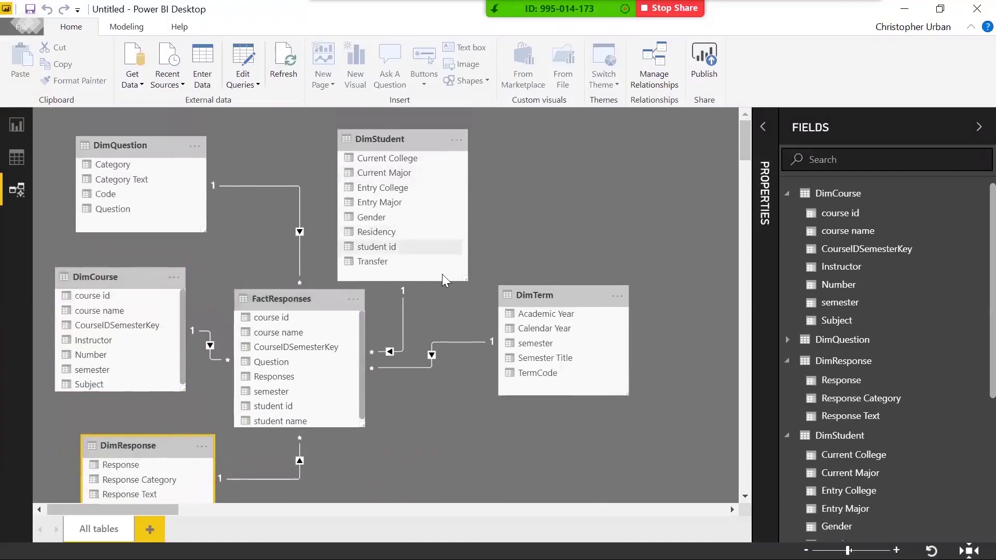
# Shrink the DimStudent table and place it above and right of FactResponses, with DimTerm below and right of the fact table
pyautogui.moveTo(464, 279); pyautogui.dragTo(463, 235)
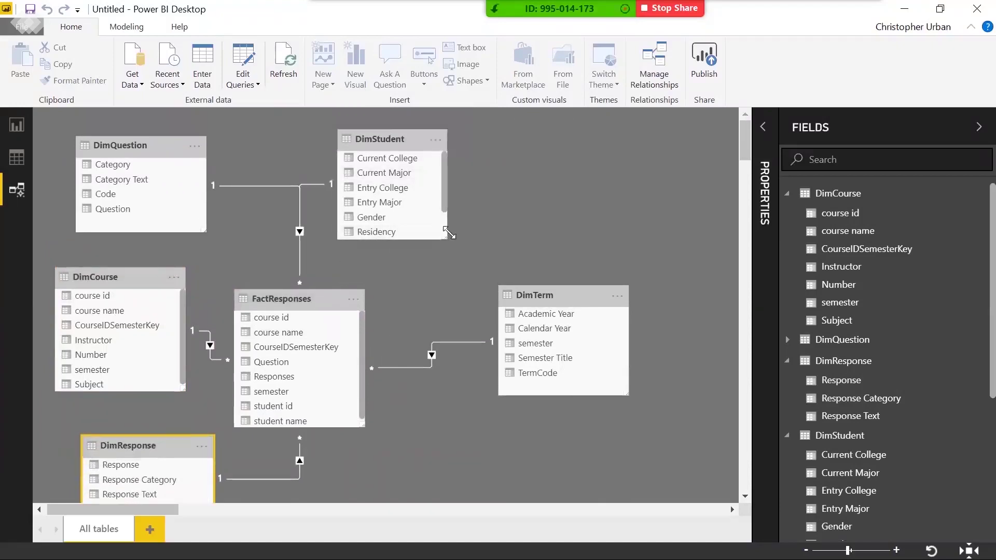
pyautogui.moveTo(412, 144); pyautogui.dragTo(453, 168)
pyautogui.moveTo(525, 299); pyautogui.dragTo(463, 412)
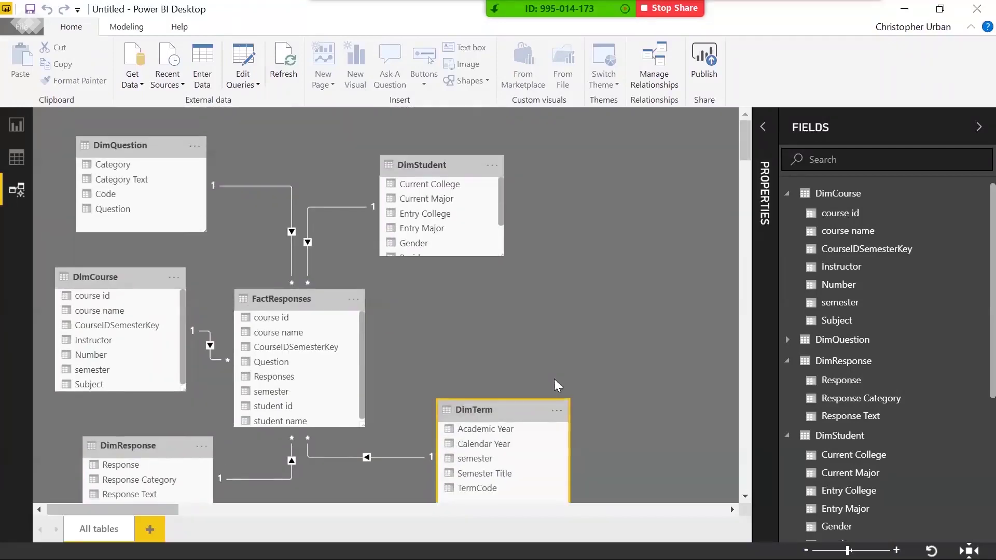
pyautogui.moveTo(536, 411); pyautogui.dragTo(518, 369)
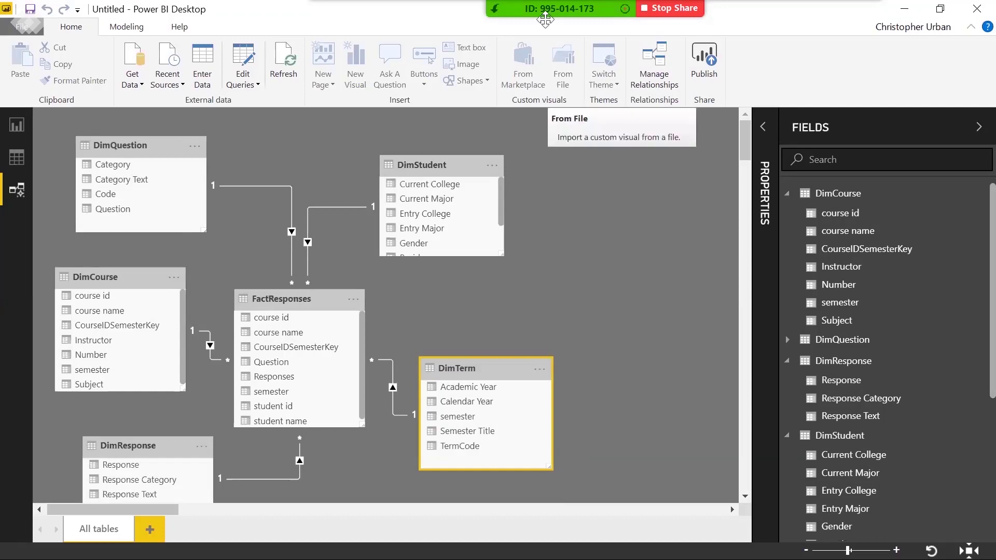
# Switch to the Zoom group chat, read the participants' messages, and close the chat
pyautogui.moveTo(544, 20)
pyautogui.click(849, 32)
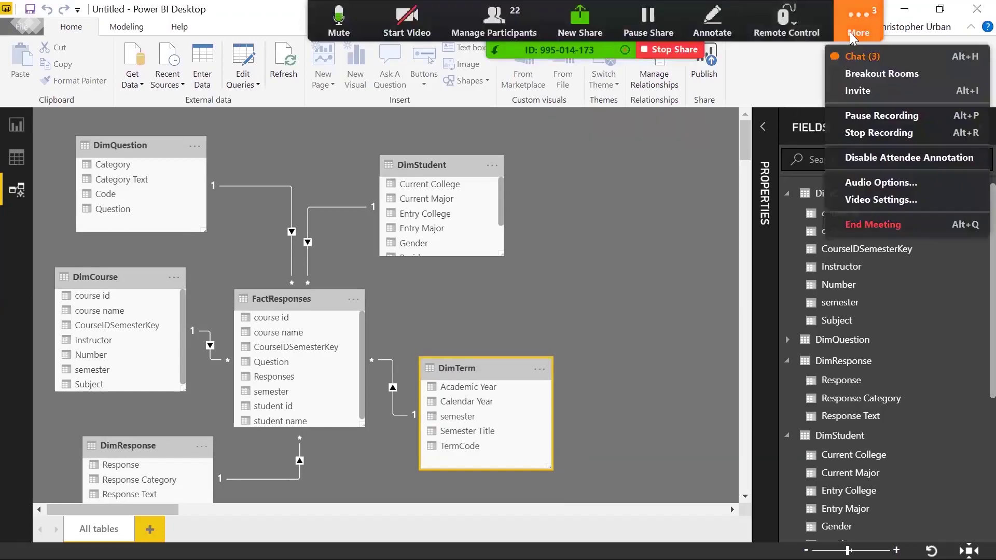
pyautogui.click(866, 55)
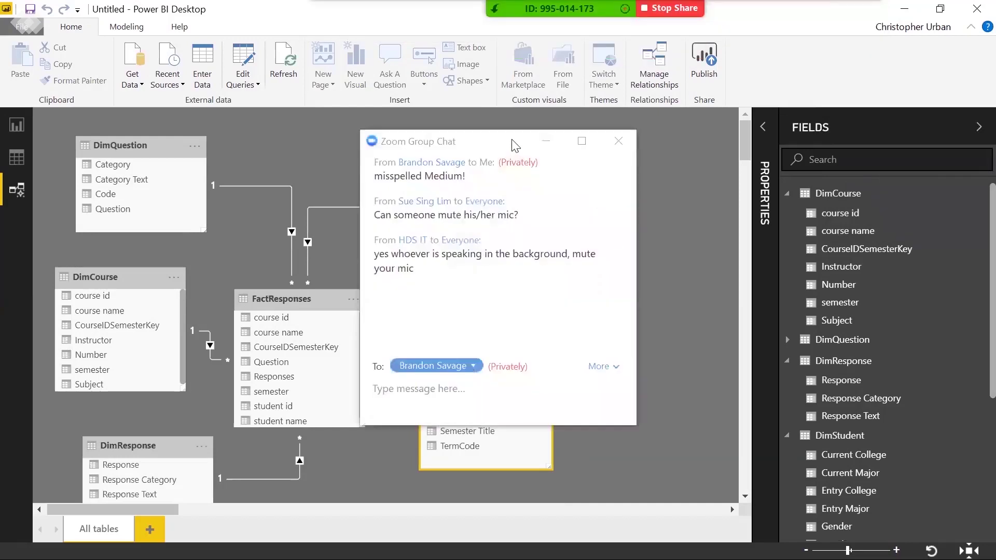
pyautogui.moveTo(514, 146); pyautogui.dragTo(574, 156)
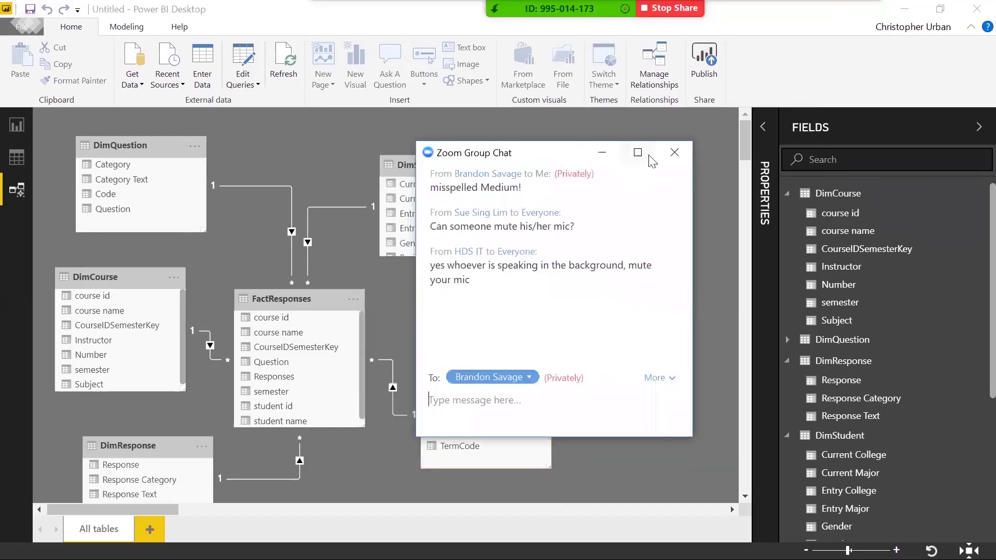
pyautogui.click(682, 153)
# Look through the Zoom participants list for unmuted microphones, and close the list
pyautogui.press('super')
pyautogui.click(892, 513)
pyautogui.click(804, 7)
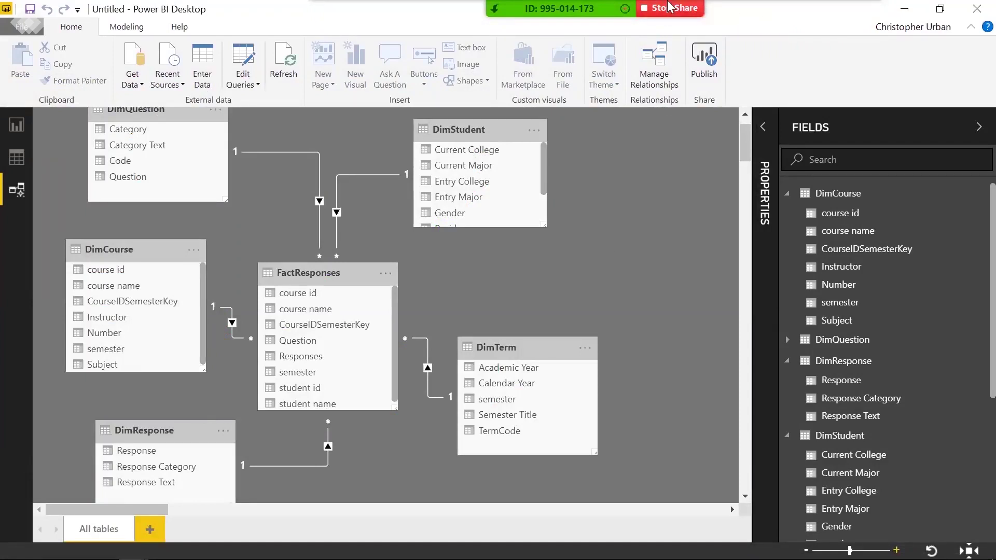
pyautogui.click(872, 29)
pyautogui.scroll(-3, 536, 270)
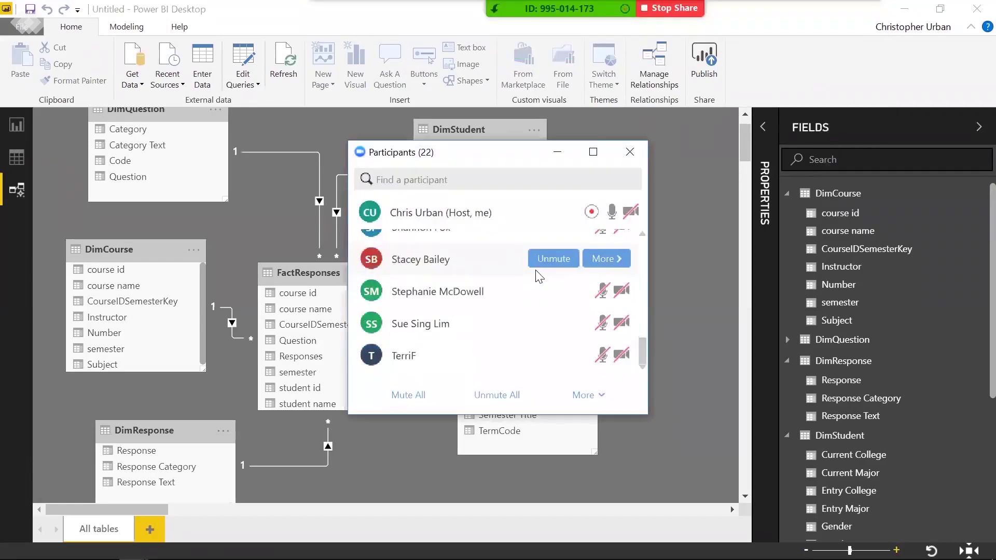
pyautogui.scroll(10, 536, 272)
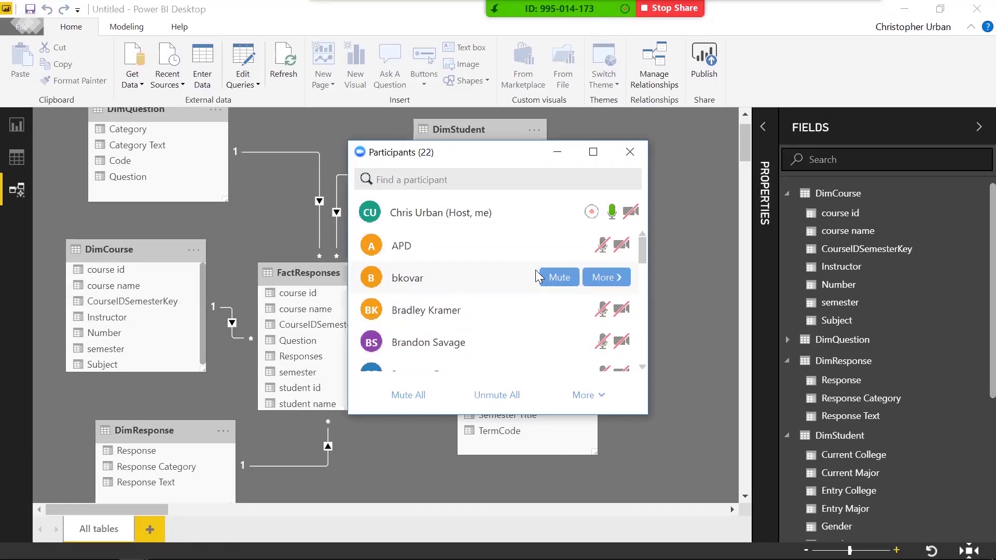
pyautogui.click(595, 397)
pyautogui.click(630, 152)
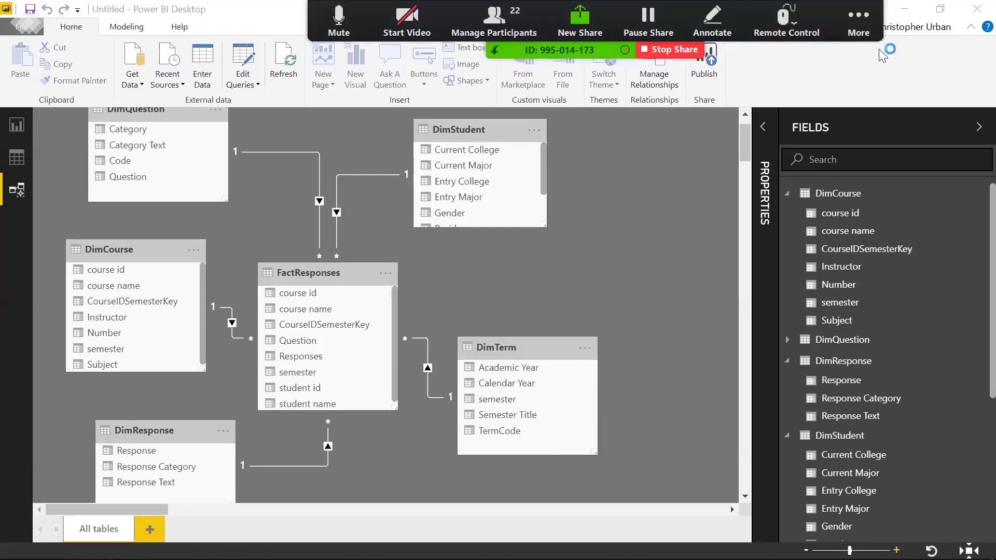
pyautogui.click(859, 18)
pyautogui.click(725, 87)
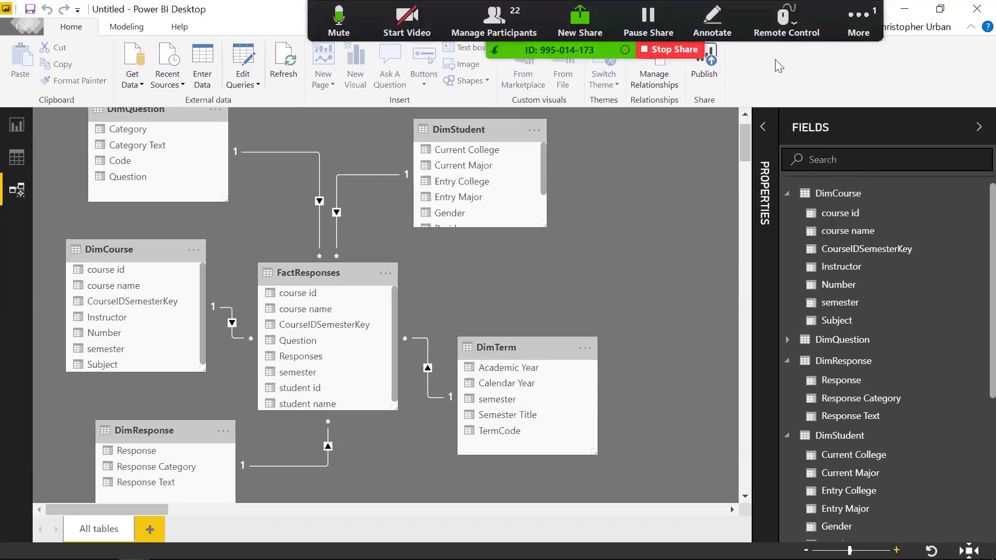
# Open the Zoom group chat, read the new question about the CourseIDSemesterKey, and put the chat away
pyautogui.click(867, 28)
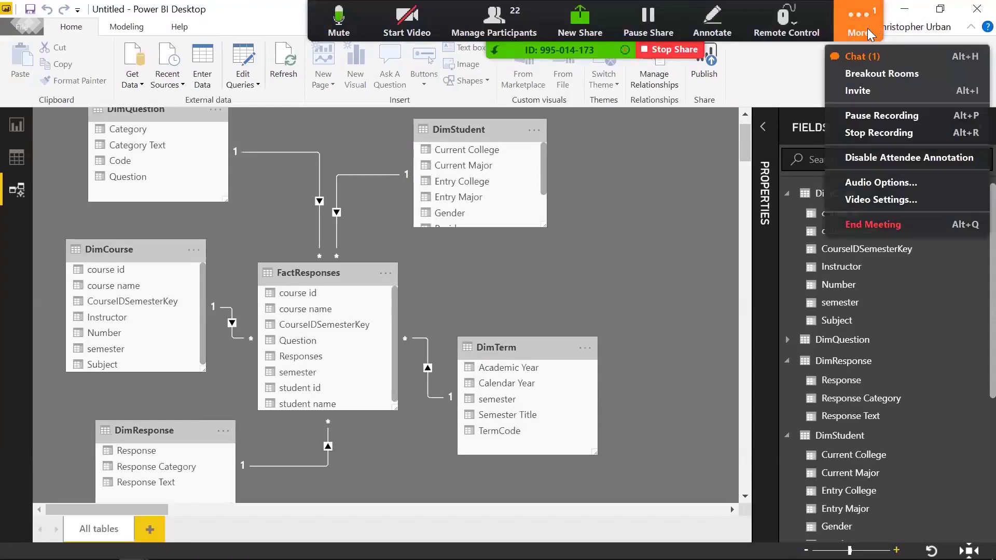
pyautogui.click(866, 56)
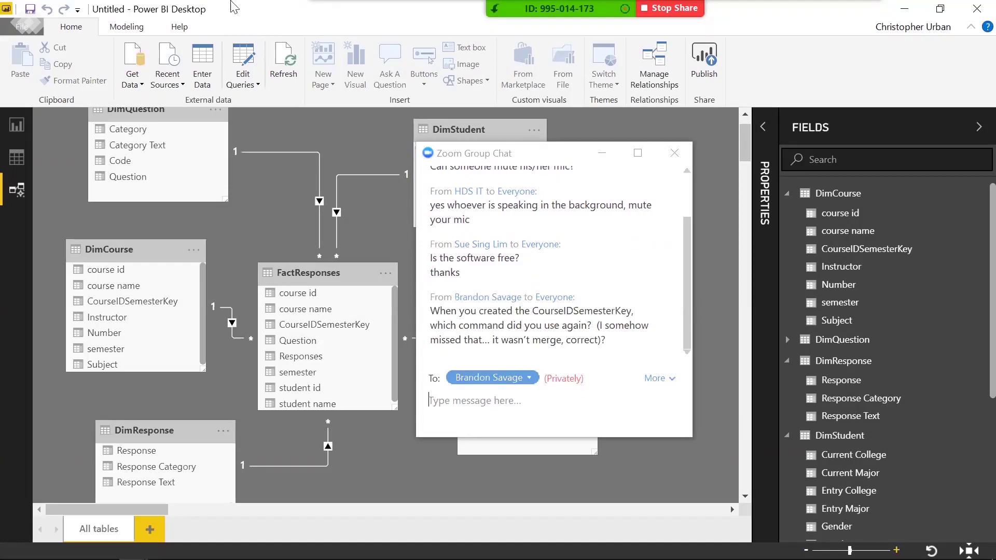
pyautogui.click(608, 163)
# Open the Power Query Editor and select the student name and student id columns in FactResponses to locate Merge Columns
pyautogui.click(251, 53)
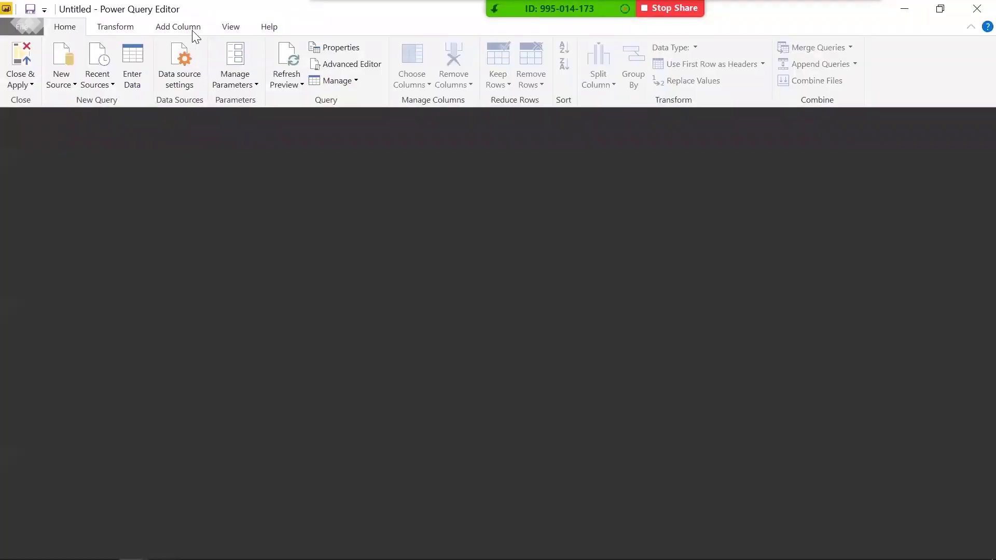
pyautogui.click(185, 29)
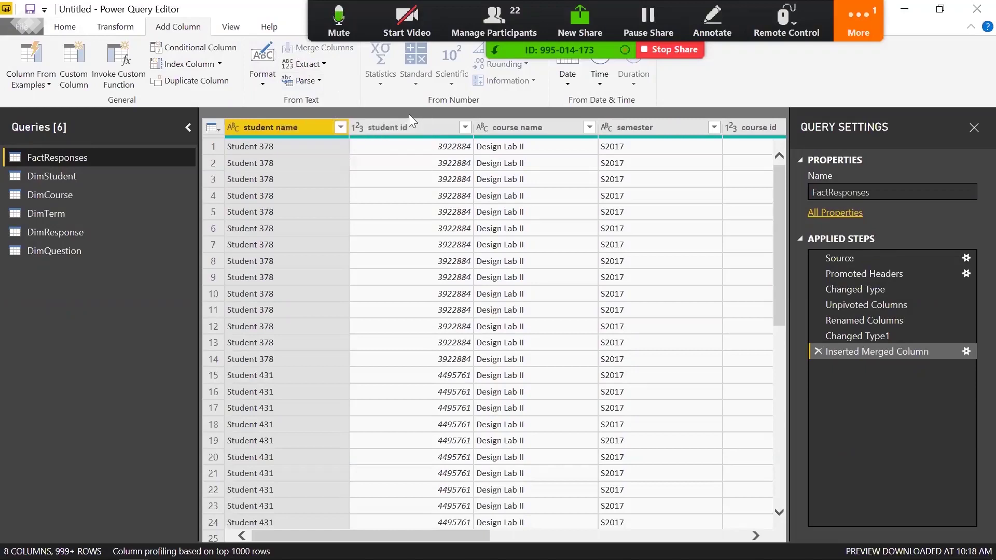
pyautogui.keyDown('ctrl'); pyautogui.click(387, 129); pyautogui.keyUp('ctrl')
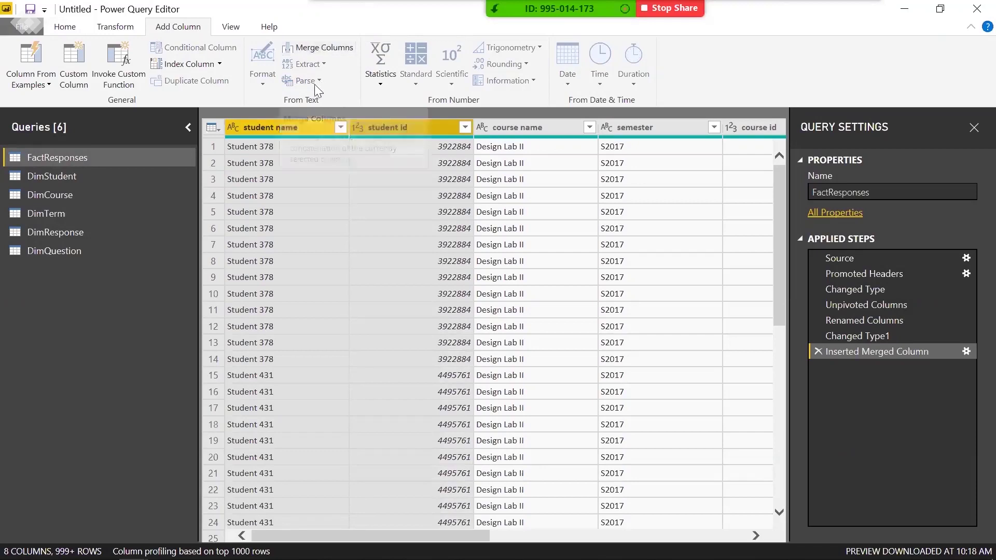
pyautogui.click(305, 118)
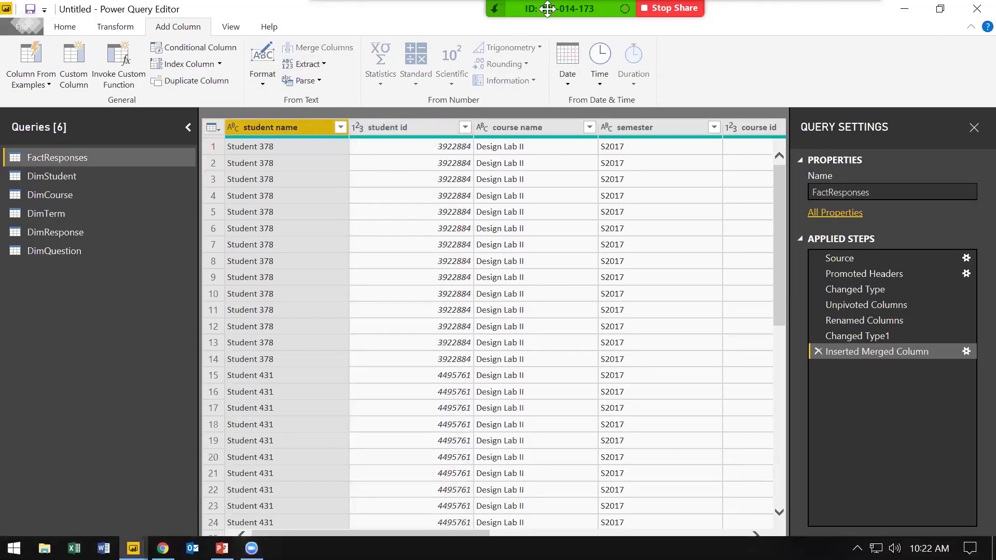
# Return to the Zoom group chat, read the question about creating dimensions from one Excel file, and minimize the chat
pyautogui.moveTo(548, 9)
pyautogui.click(844, 26)
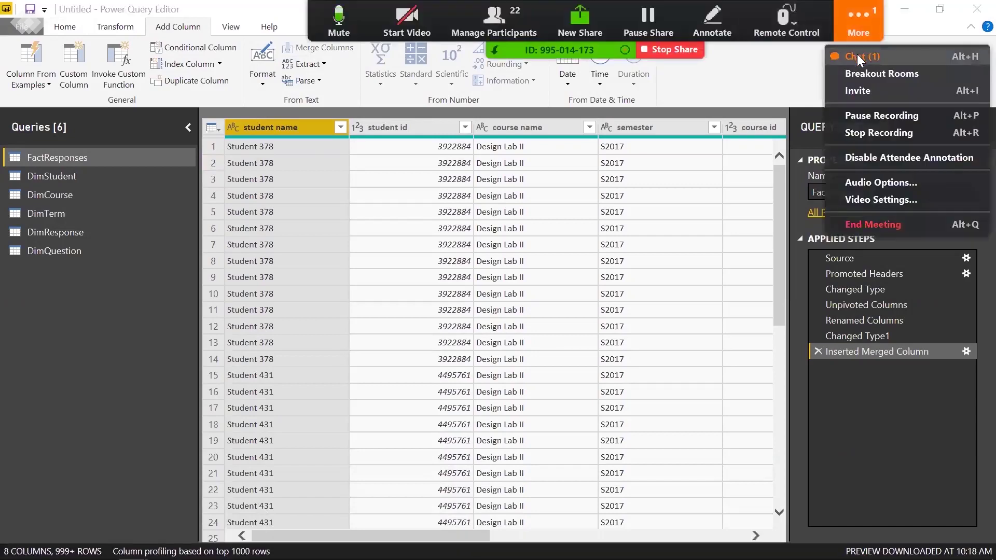
pyautogui.click(857, 53)
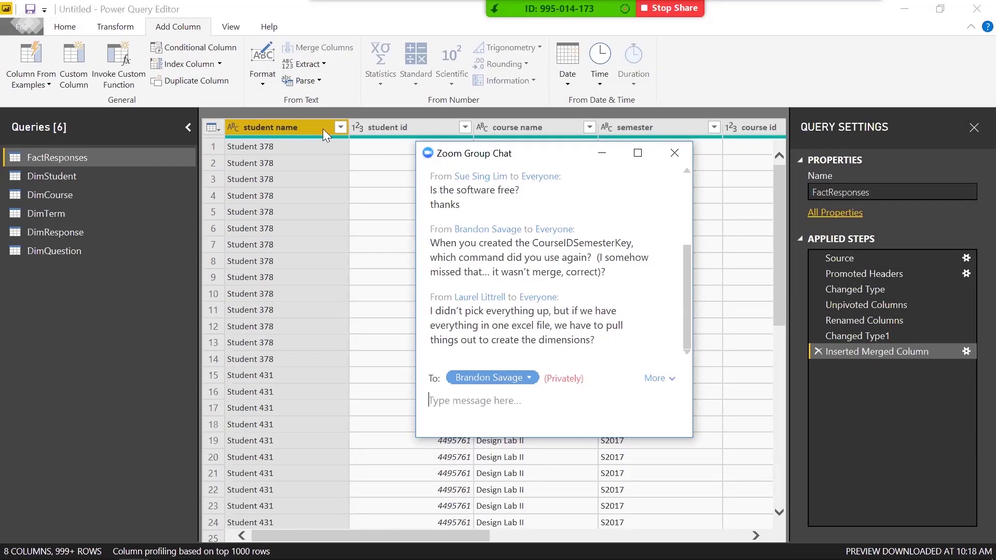
pyautogui.click(601, 153)
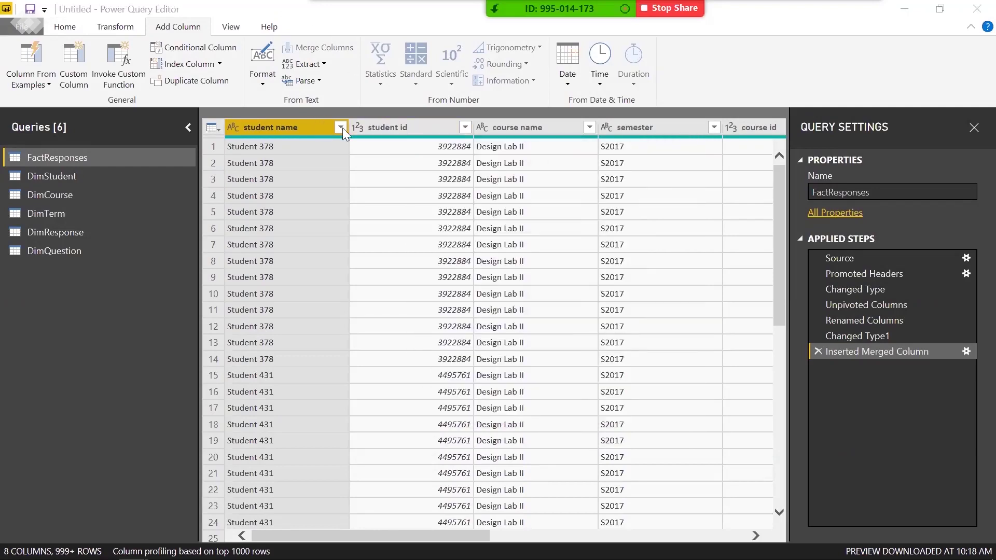
# Select the student name and student id columns together, review the commands available for them, and dismiss the list
pyautogui.keyDown('ctrl'); pyautogui.click(376, 125); pyautogui.keyUp('ctrl')
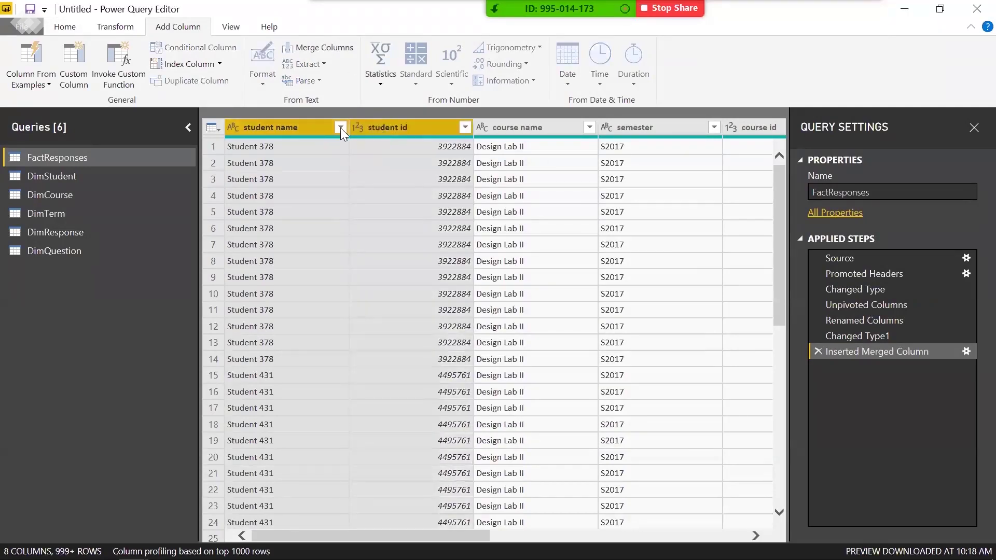
pyautogui.rightClick(405, 129)
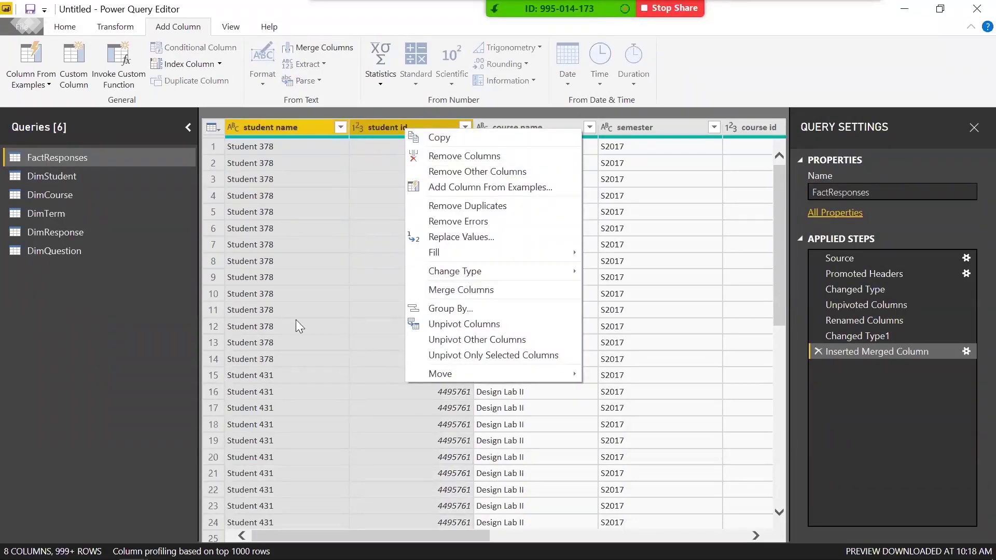
pyautogui.click(134, 358)
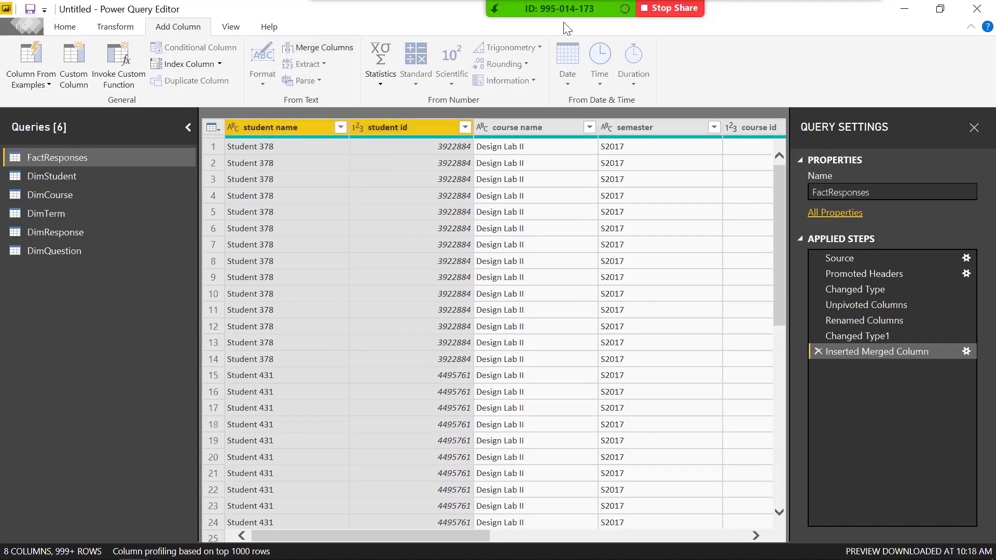
# Check the Zoom group chat for the latest participant reply and close the chat window
pyautogui.click(864, 10)
pyautogui.click(864, 10)
pyautogui.click(864, 9)
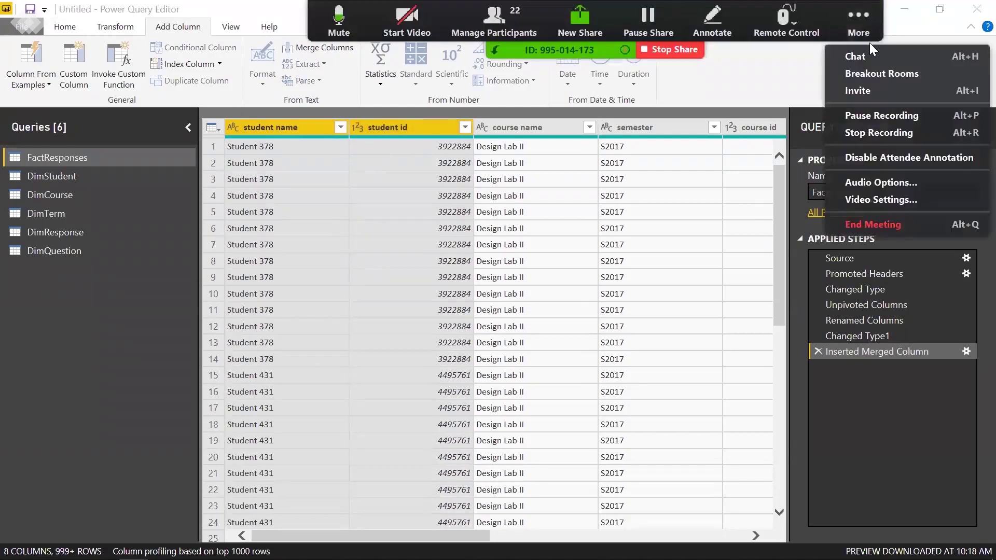
pyautogui.click(869, 56)
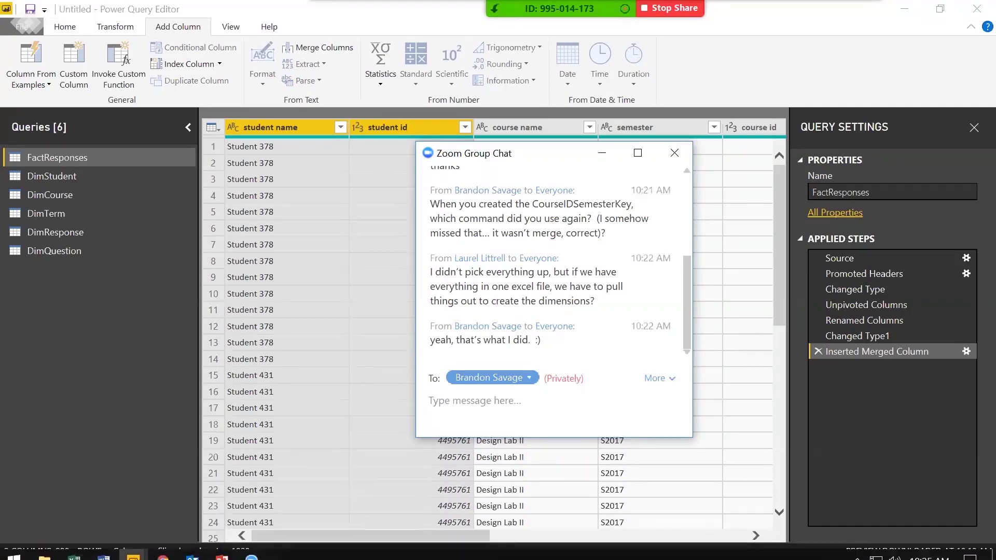
pyautogui.click(672, 165)
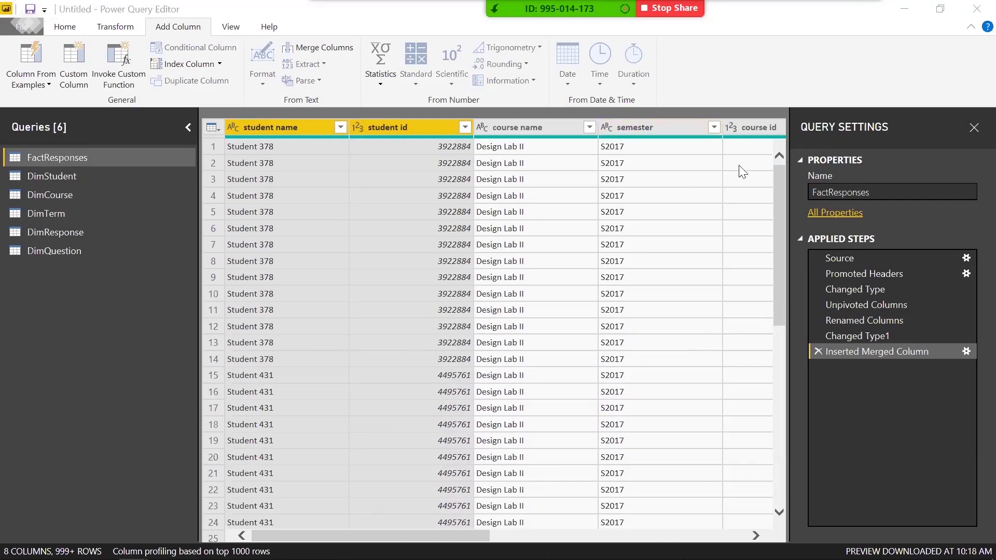
# Inspect semester and course name values in FactResponses and read the description of the Merge Queries command
pyautogui.click(617, 182)
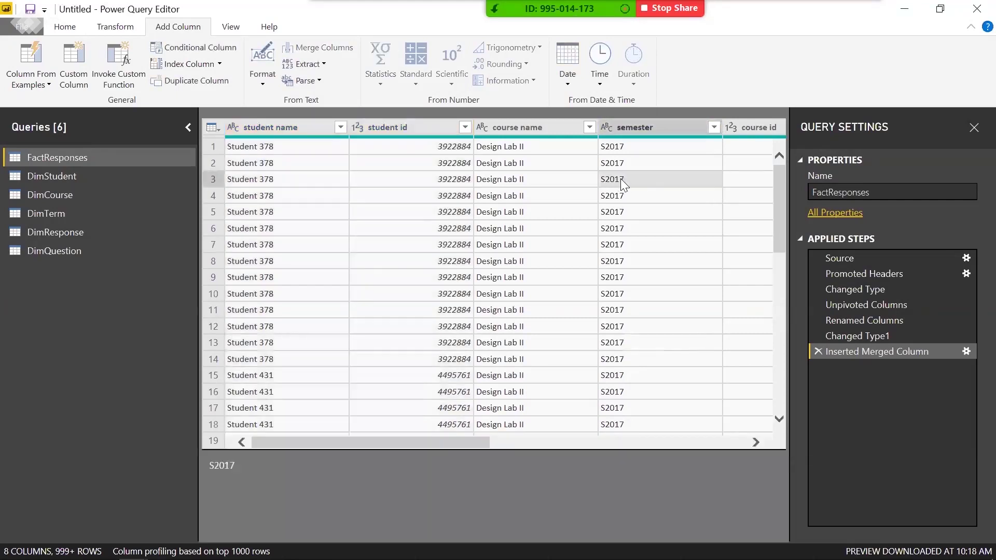
pyautogui.click(650, 200)
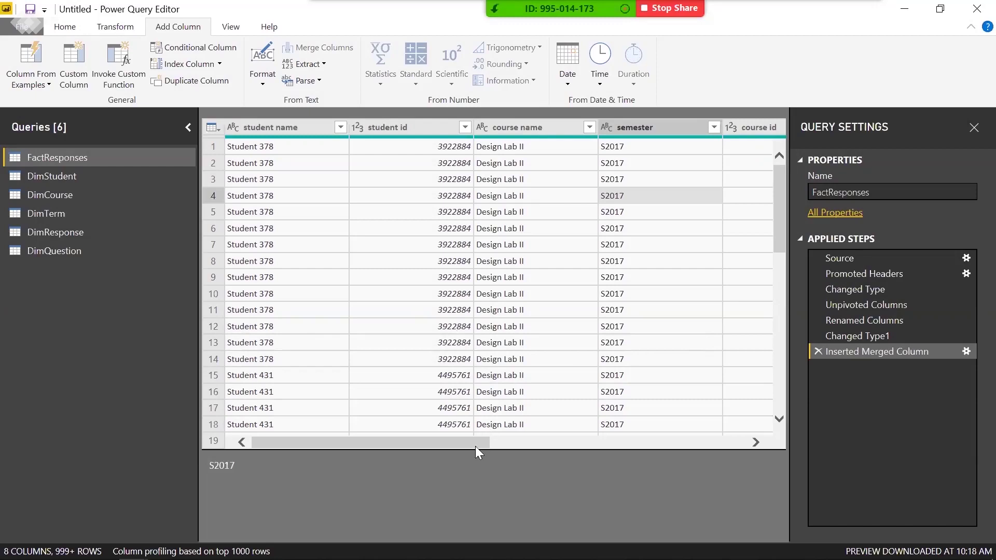
pyautogui.click(511, 259)
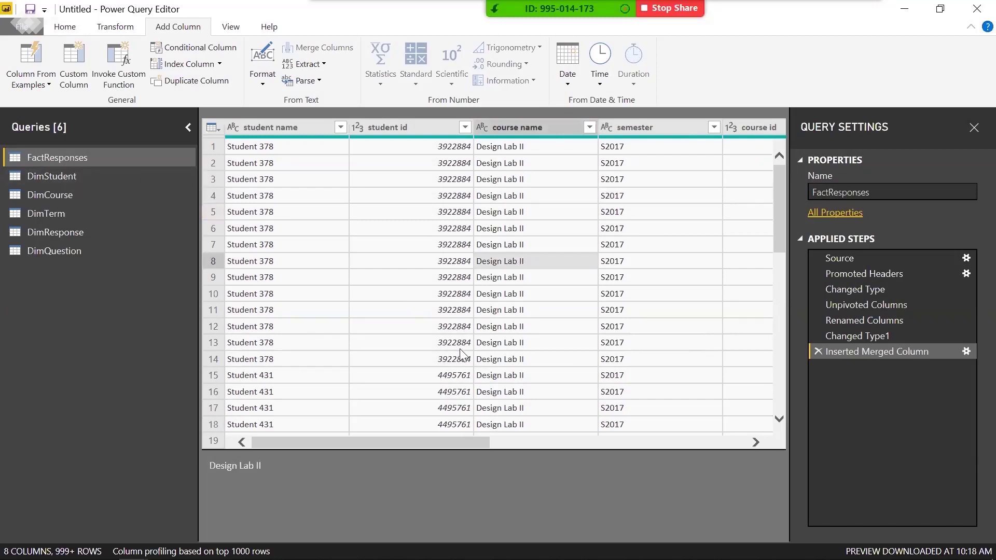
pyautogui.click(61, 28)
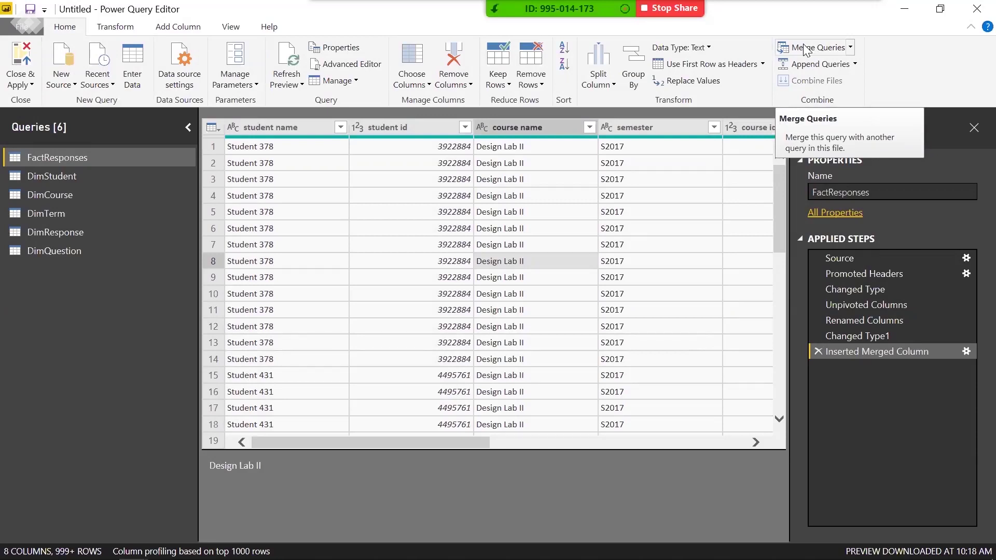
# Start a column from examples in FactResponses, try the Design Lab II suggestion for Lab, and clear the sample value
pyautogui.click(181, 28)
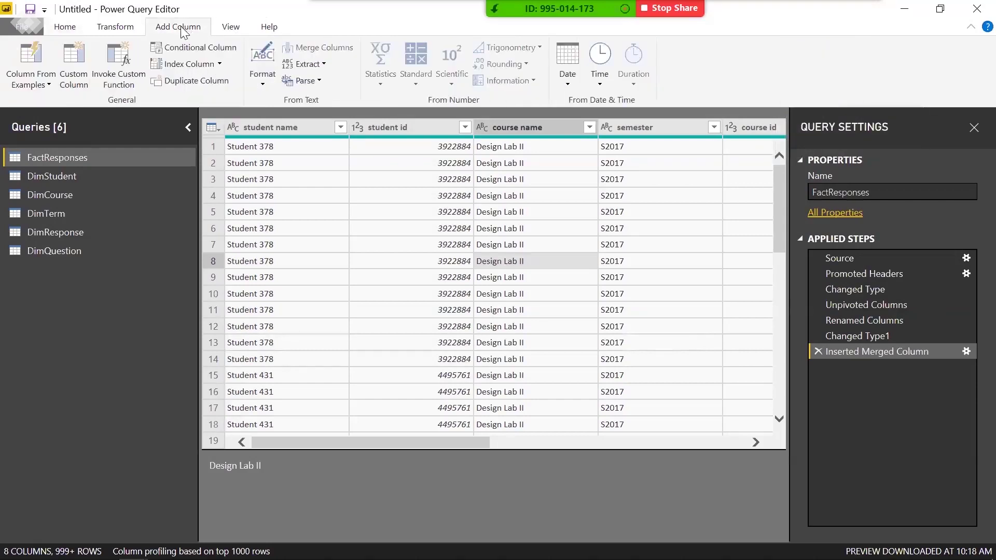
pyautogui.click(37, 55)
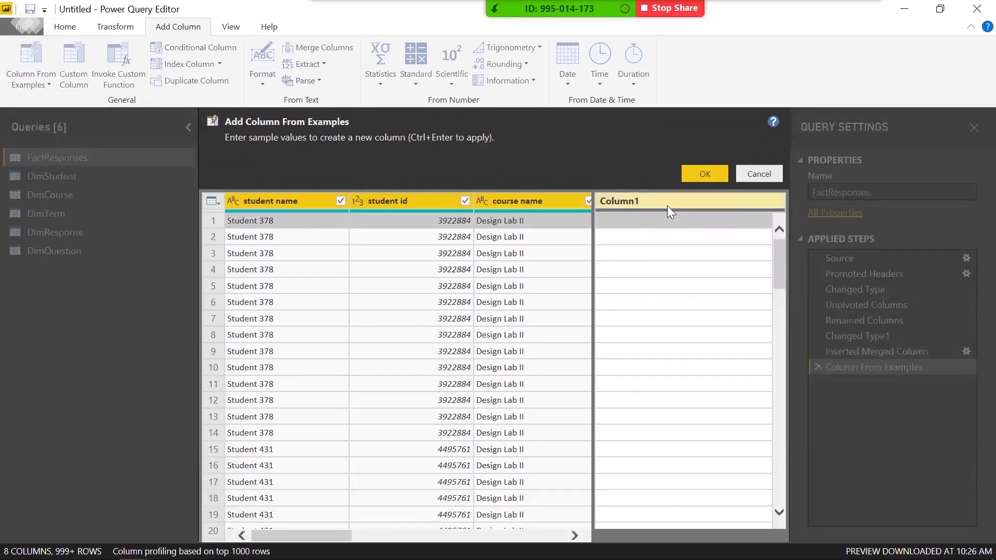
pyautogui.write('Lab')
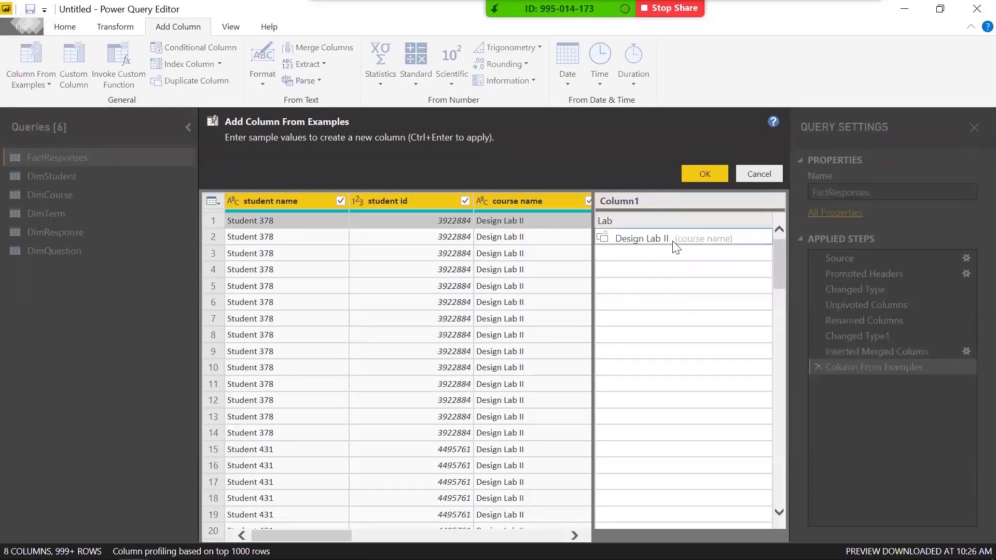
pyautogui.click(636, 234)
pyautogui.press('BackSpace')
pyautogui.press('BackSpace')
pyautogui.press('BackSpace')
pyautogui.press('BackSpace')
pyautogui.press('BackSpace')
pyautogui.press('BackSpace')
pyautogui.press('BackSpace')
pyautogui.press('BackSpace')
pyautogui.press('BackSpace')
pyautogui.press('BackSpace')
pyautogui.press('BackSpace')
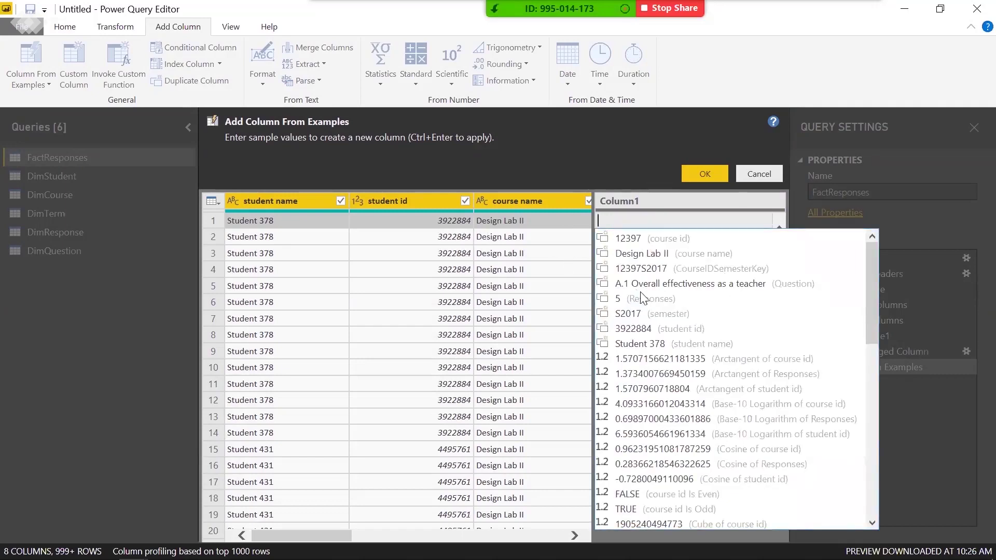
# Enter Lab as the sample value in the first two rows, examine the suggested column values, and cancel the new column
pyautogui.write('Lab')
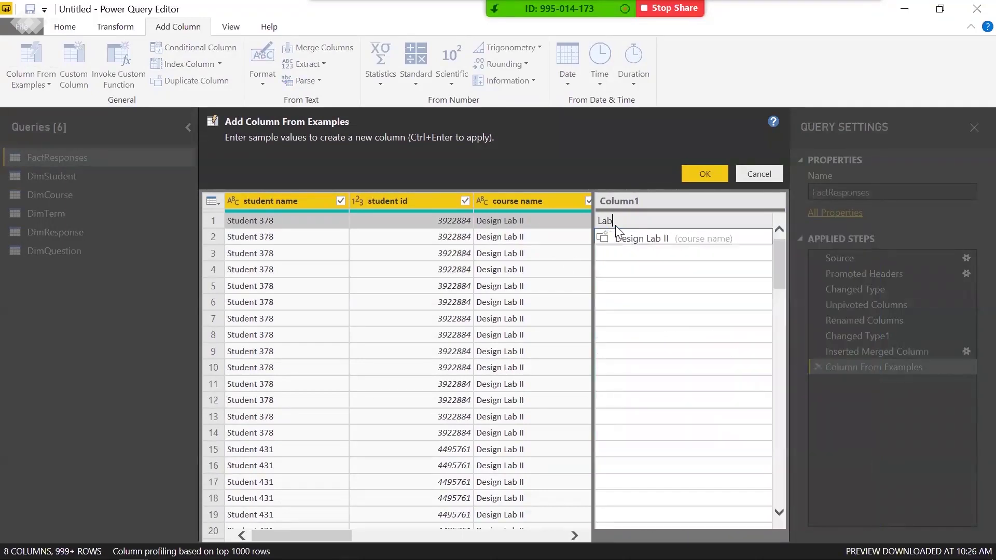
pyautogui.press('Return')
pyautogui.write('La')
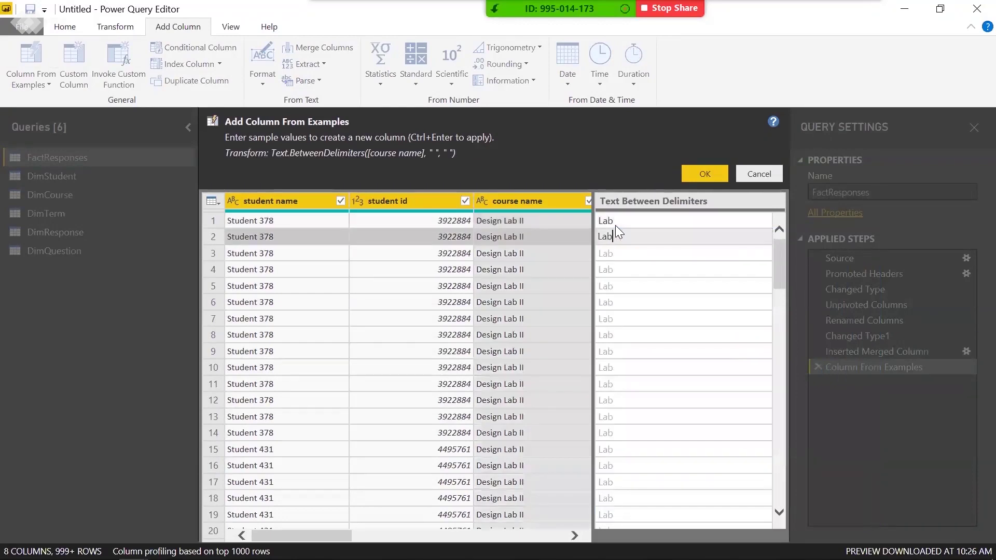
pyautogui.write('b')
pyautogui.moveTo(774, 278); pyautogui.dragTo(784, 492)
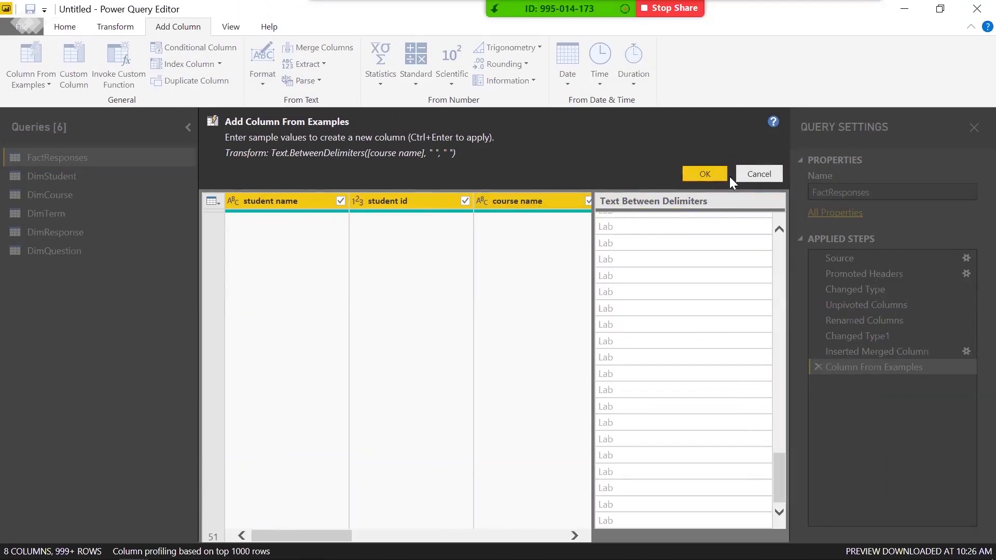
pyautogui.click(772, 173)
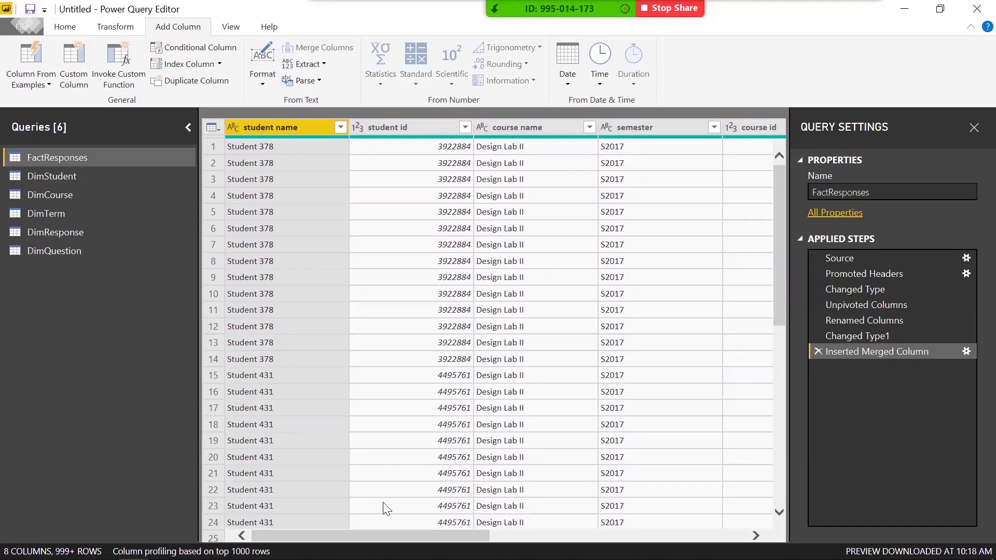
# Examine the Question, Responses and CourseIDSemesterKey columns of FactResponses and check Zoom for new chat messages
pyautogui.moveTo(435, 534); pyautogui.dragTo(691, 536)
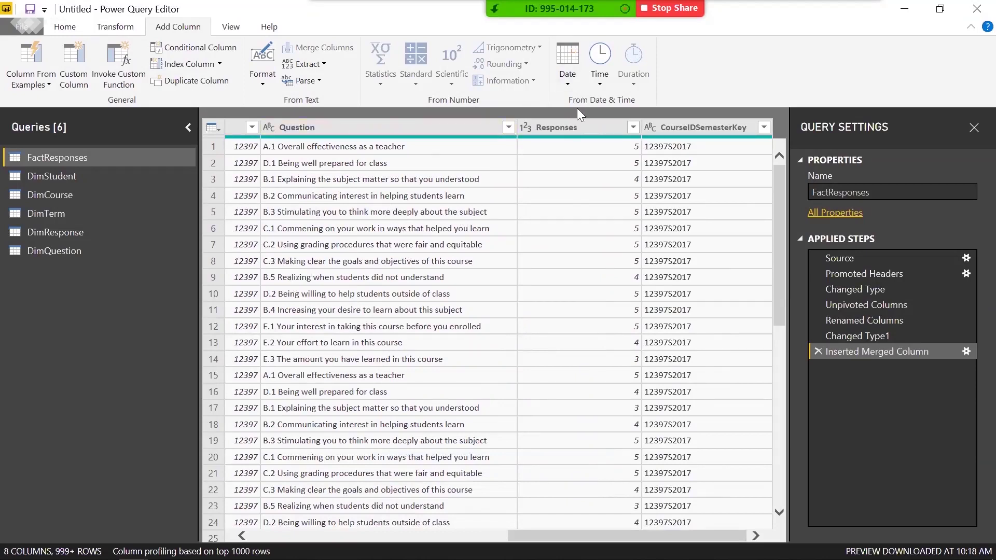
pyautogui.click(854, 16)
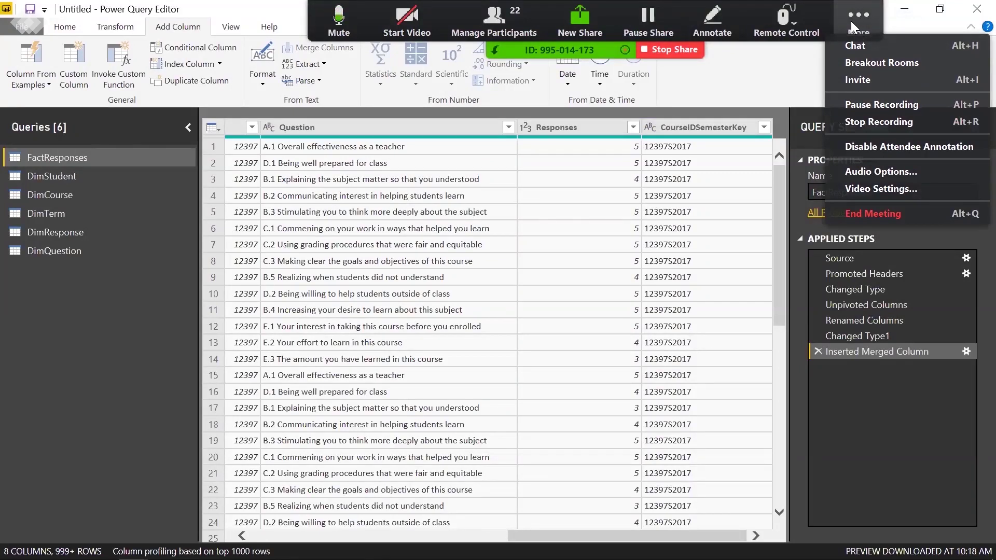
pyautogui.click(2, 360)
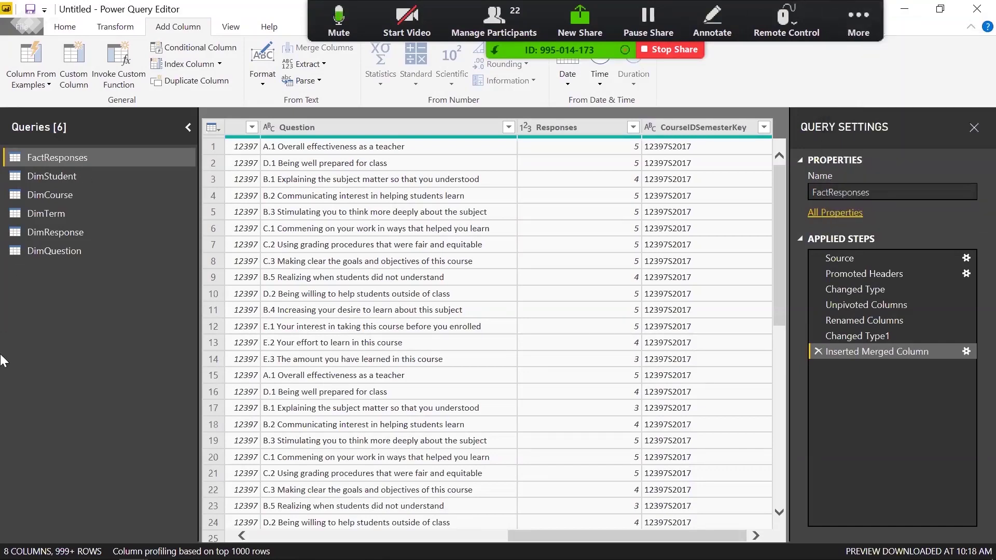